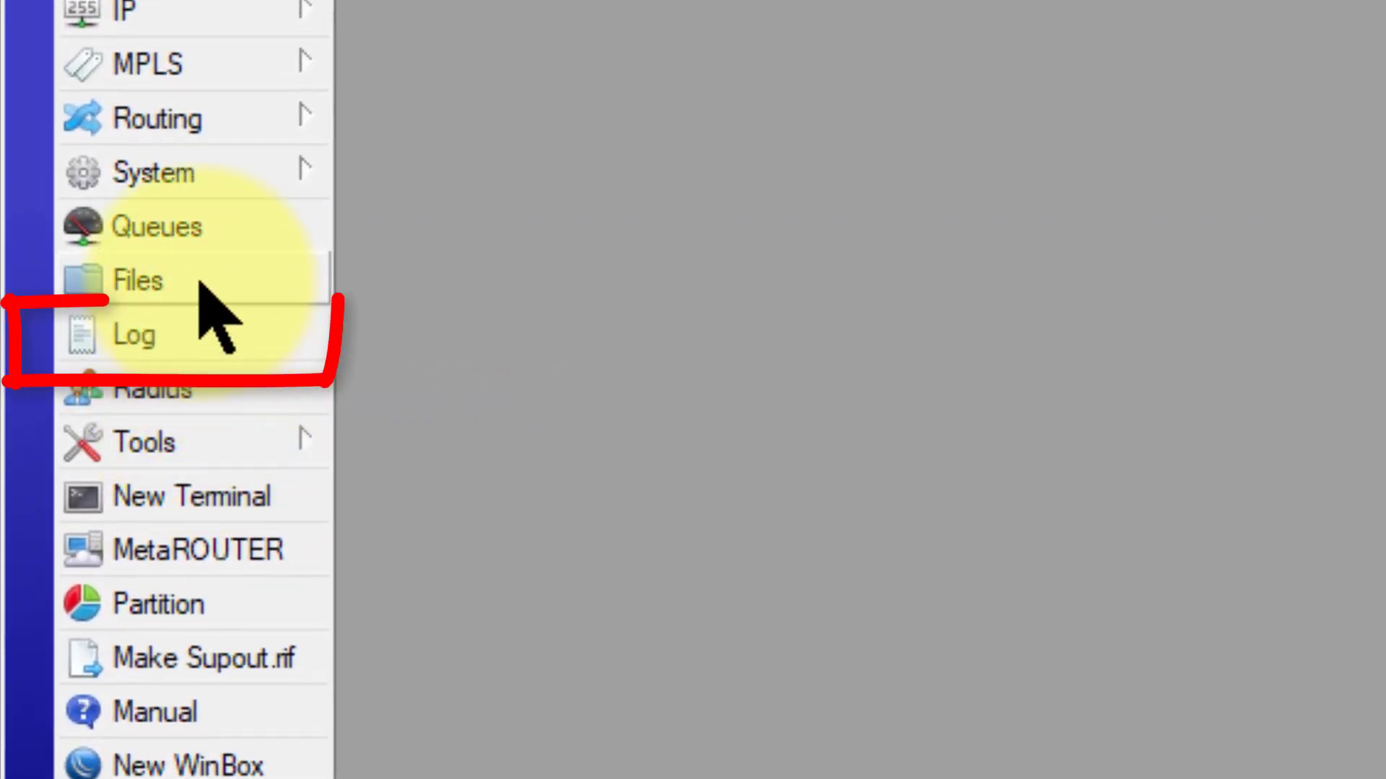
Step: Open the router's Log to review recent events, reboots and admin logins
left_click(156, 340)
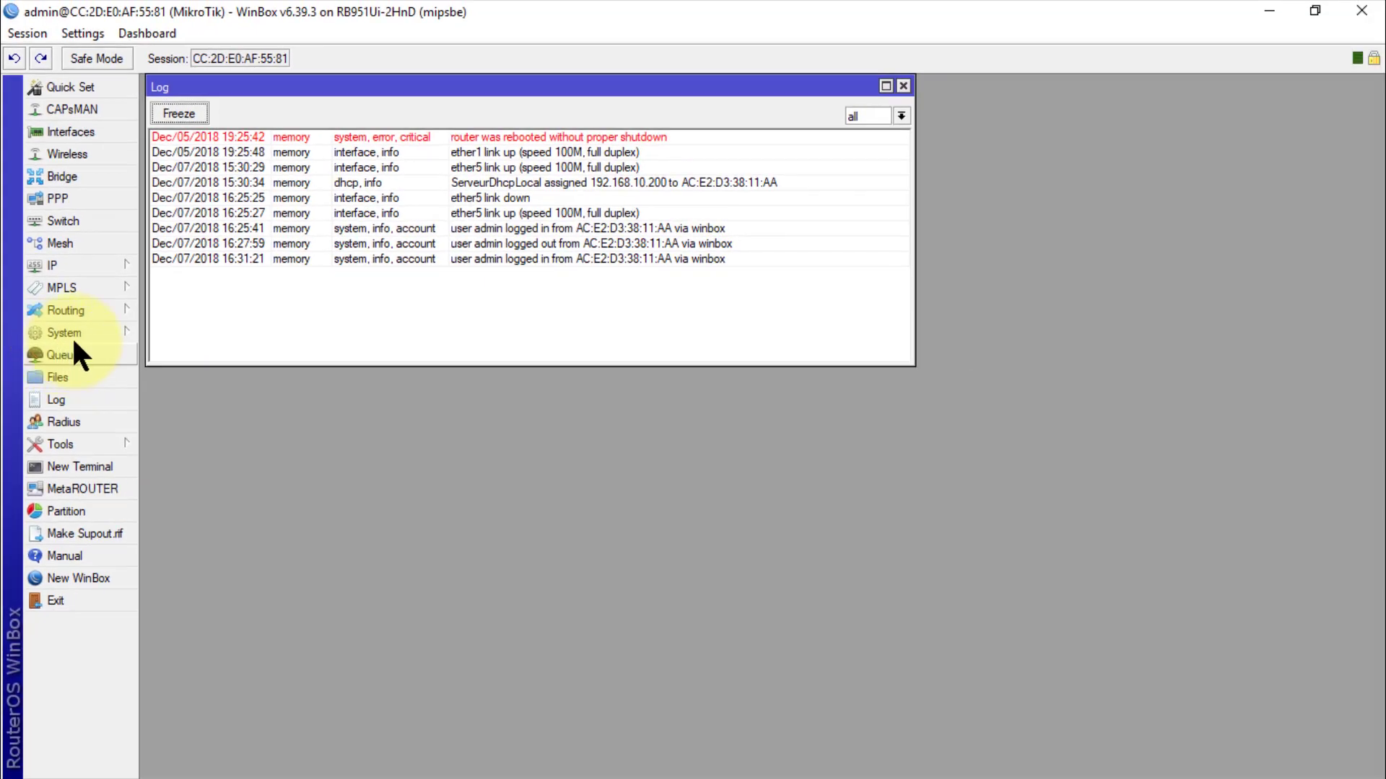
left_click(73, 334)
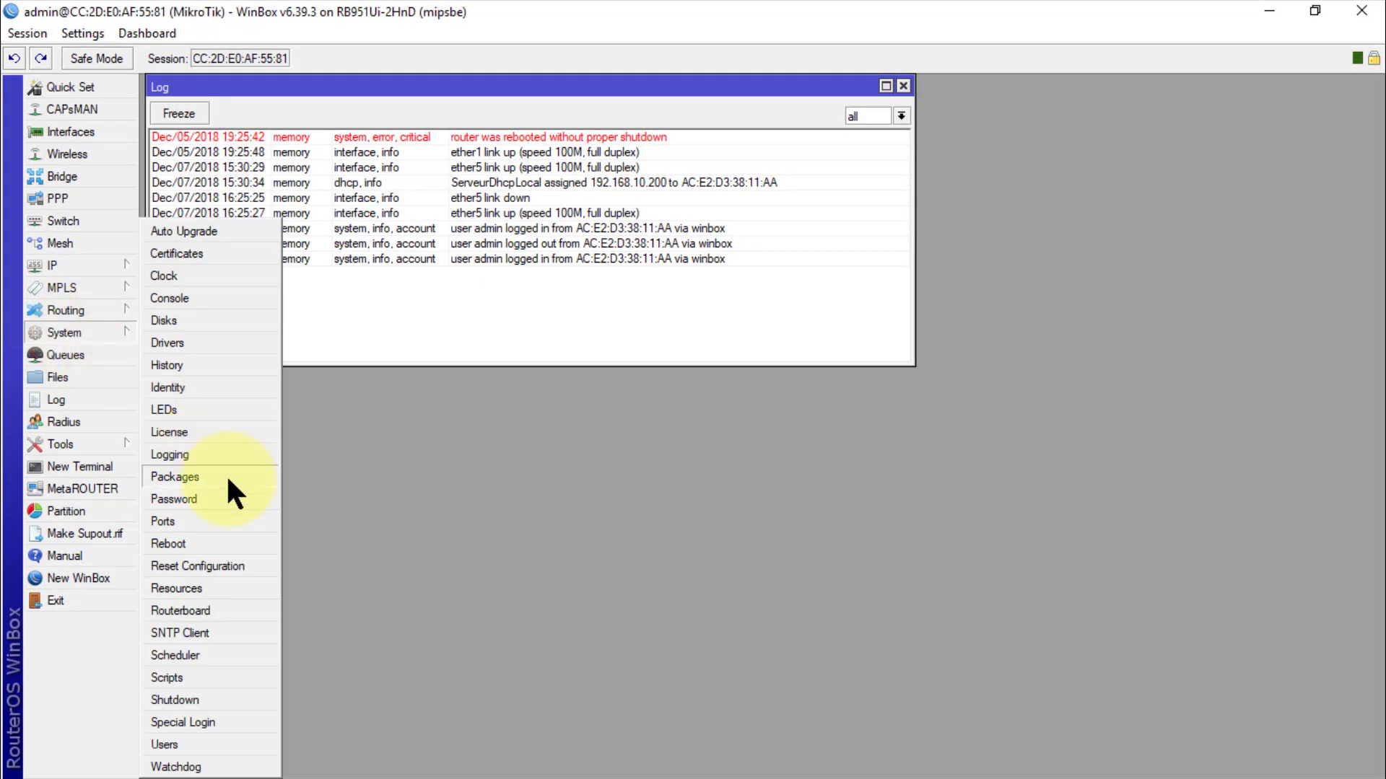
Step: Change the router login password, entering the new password in both New and Confirm fields
left_click(185, 498)
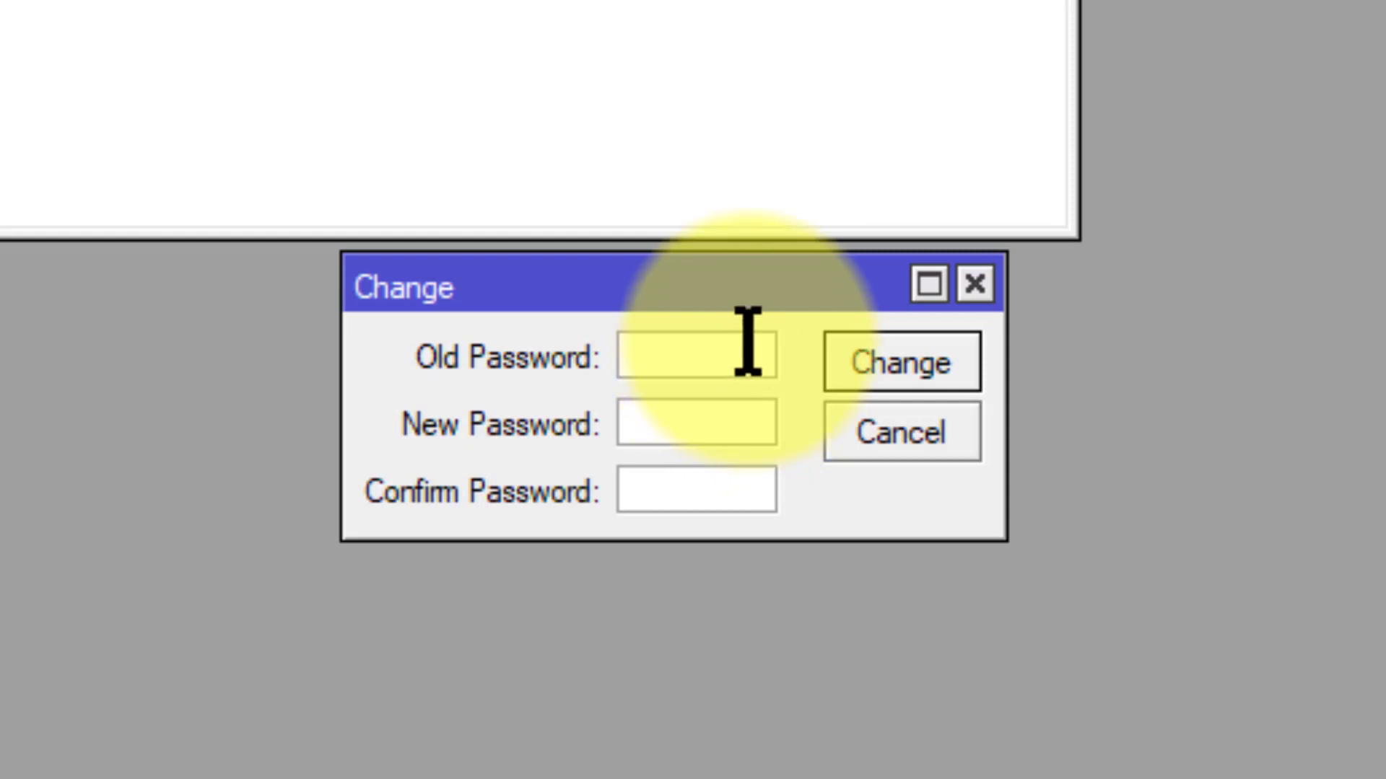
key("Tab")
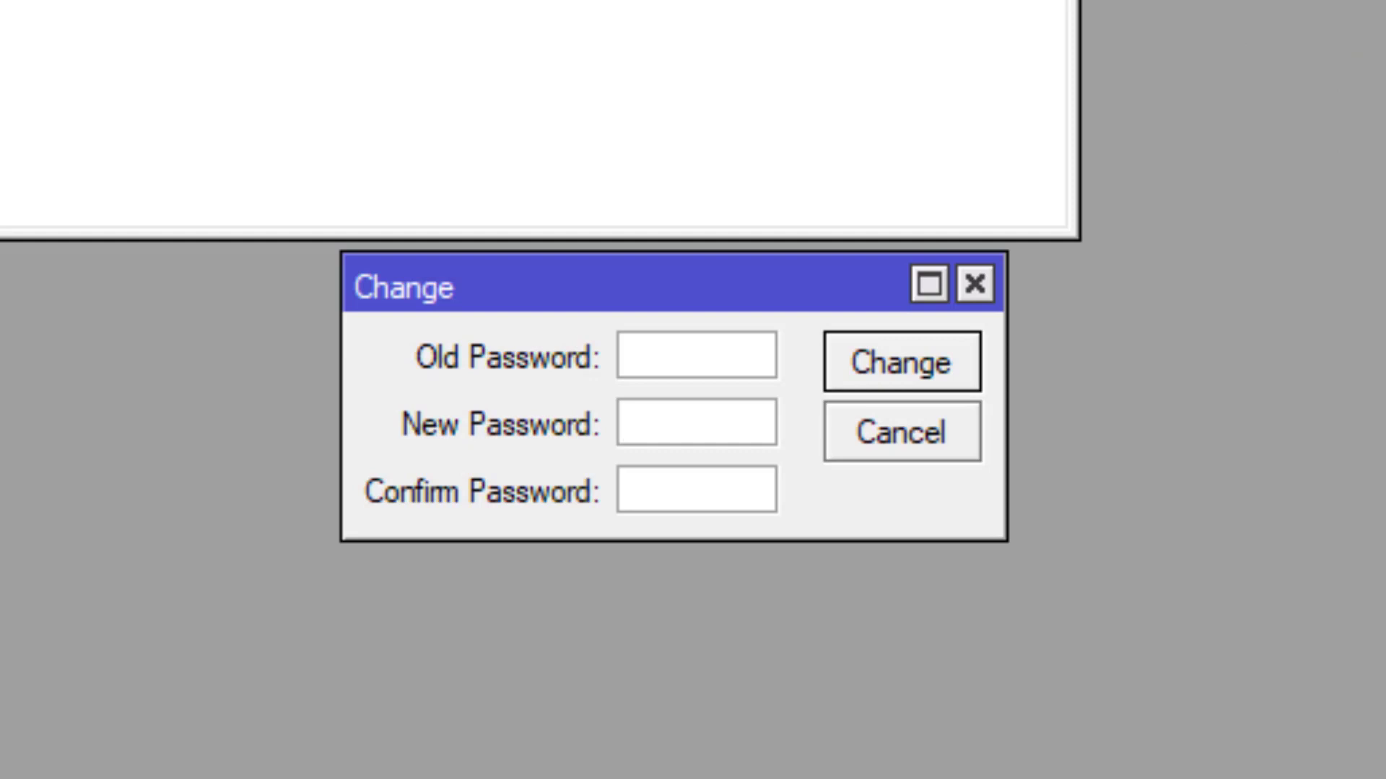
type("**********")
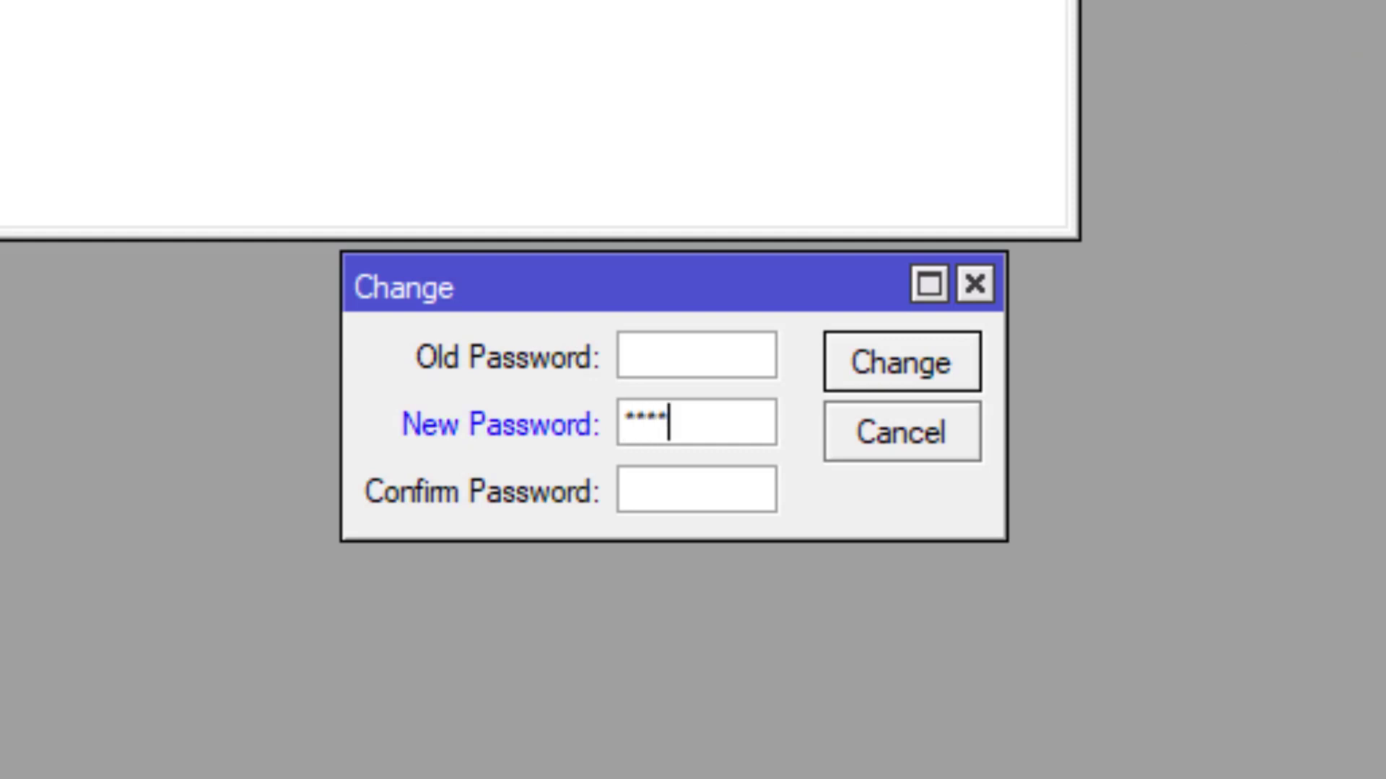
type("****")
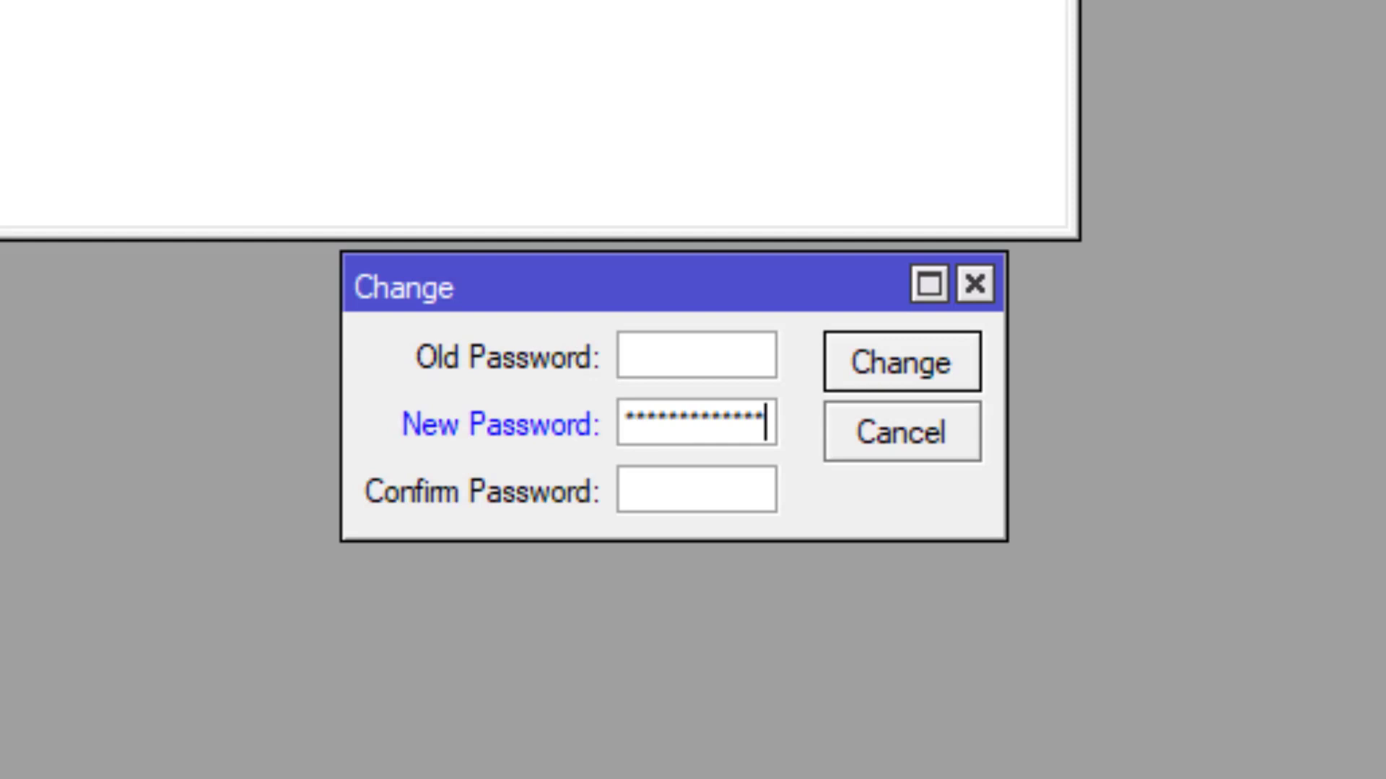
left_click(625, 491)
type("********")
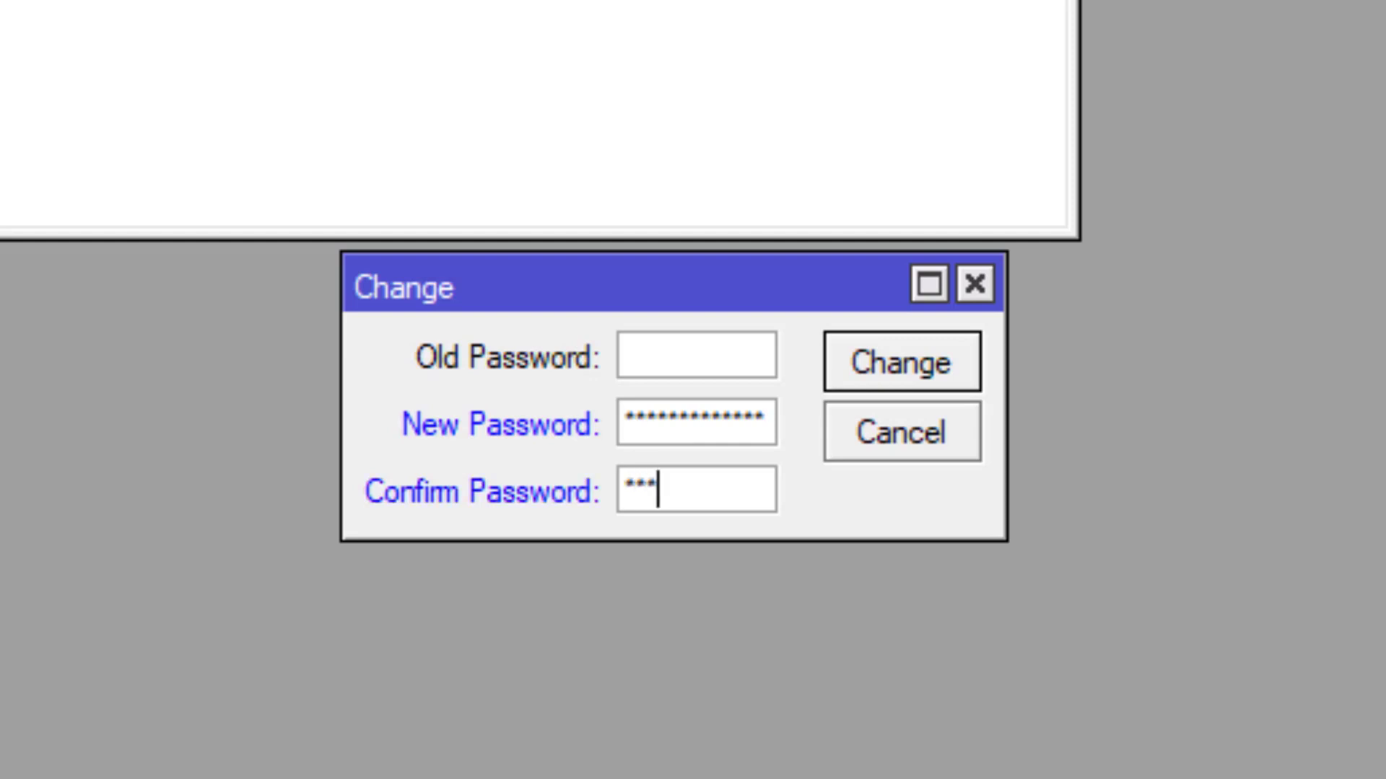
type("******")
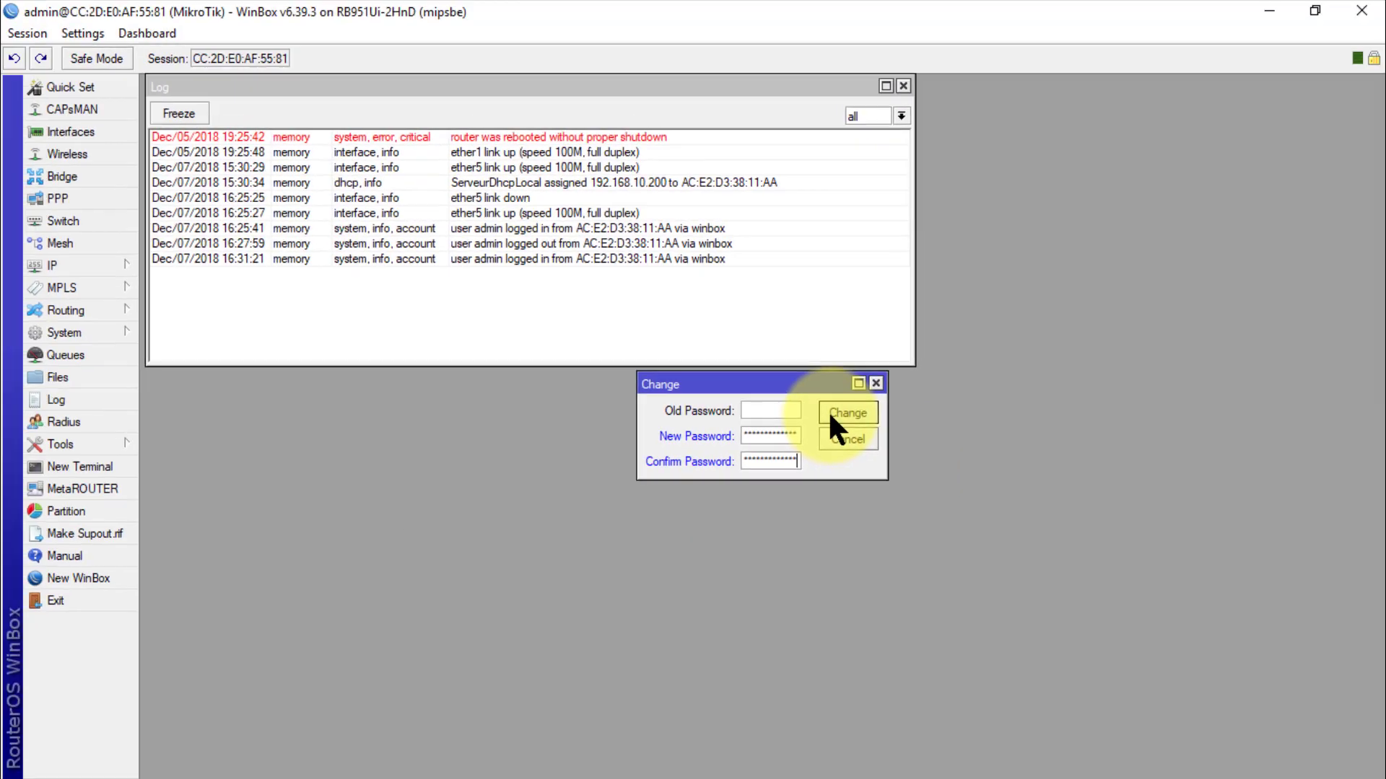
left_click(859, 368)
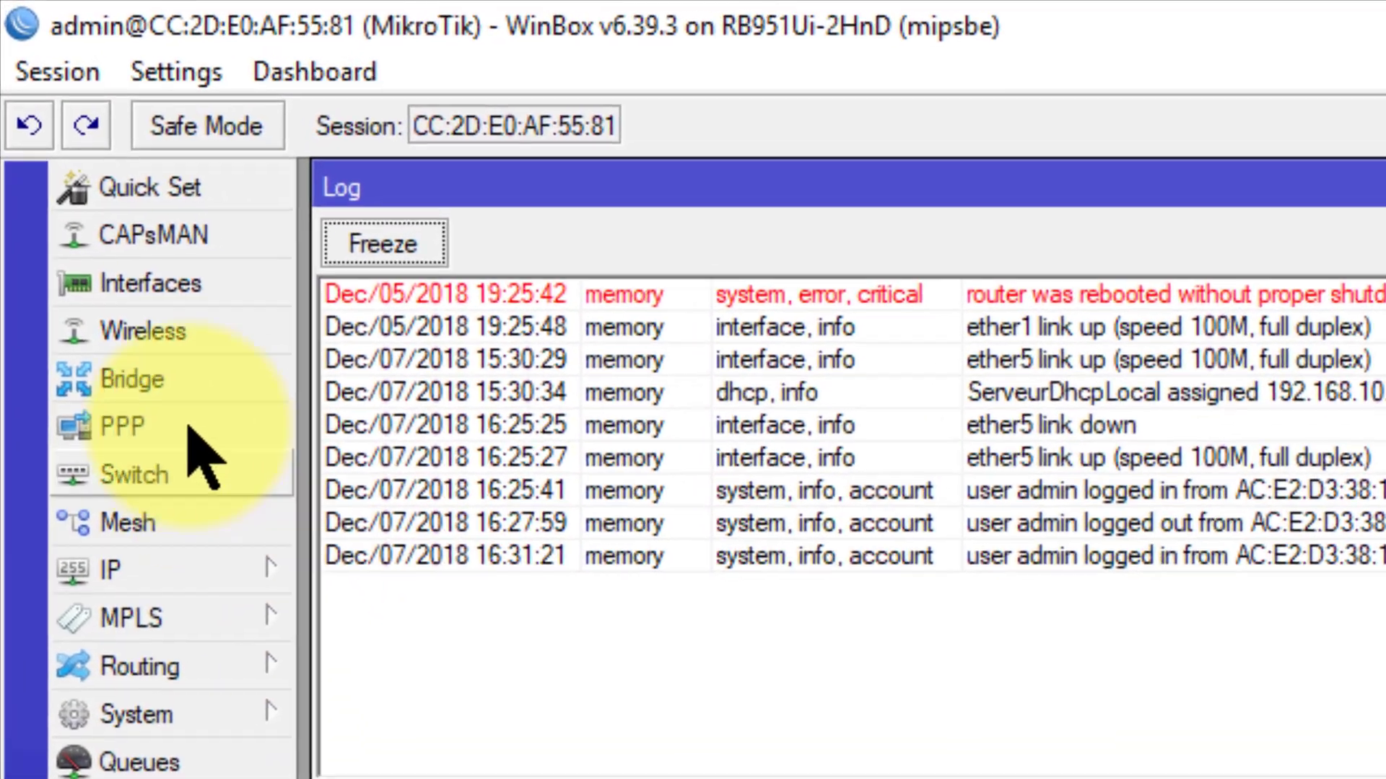
Step: Disconnect from the router and reconnect using the new password
left_click(86, 80)
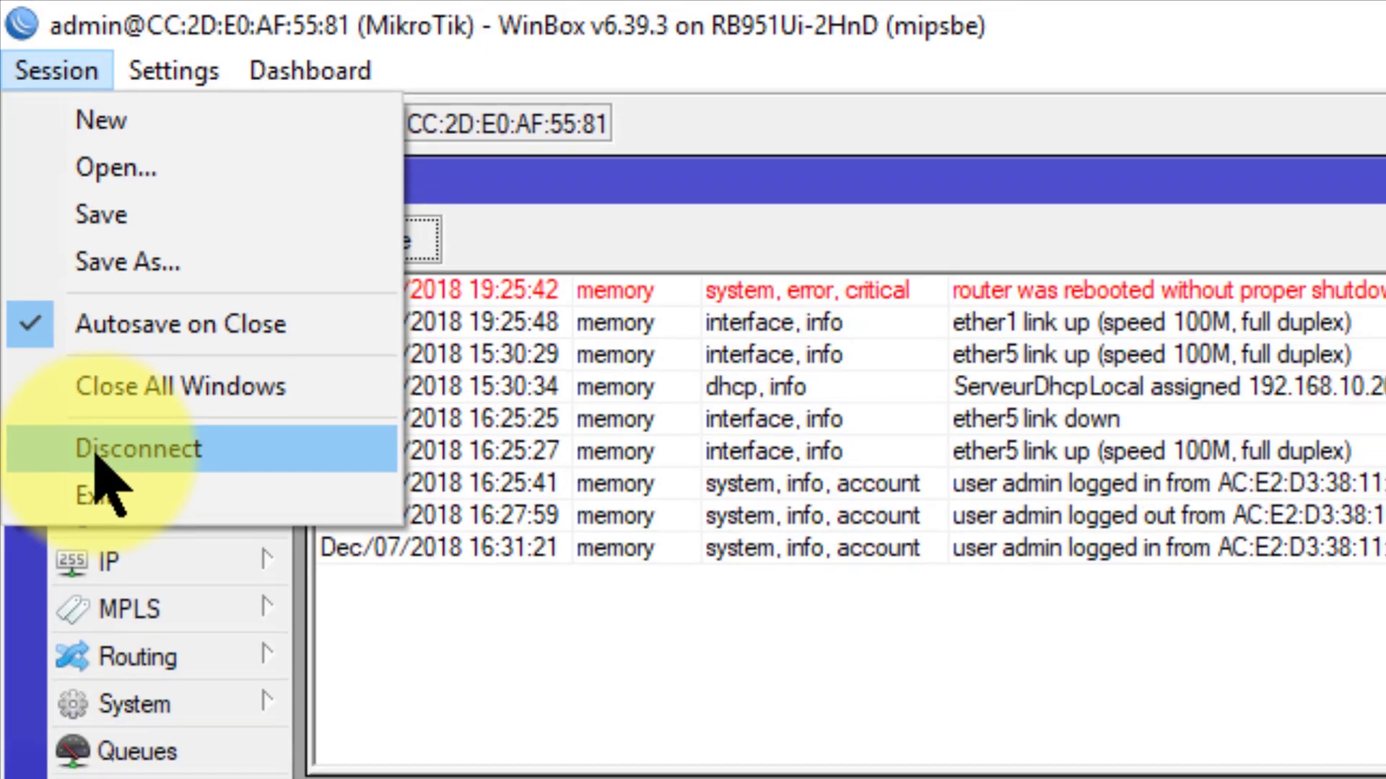
left_click(98, 466)
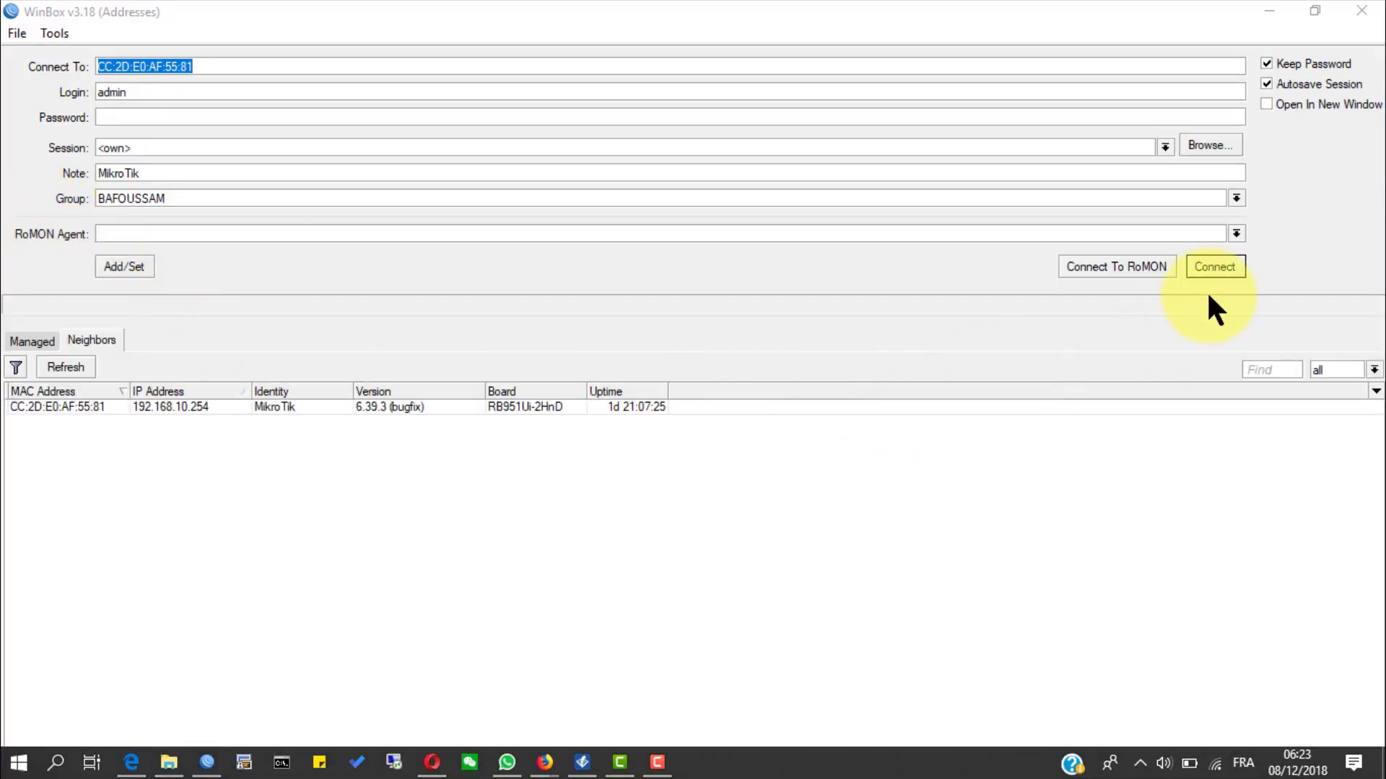
left_click(1231, 271)
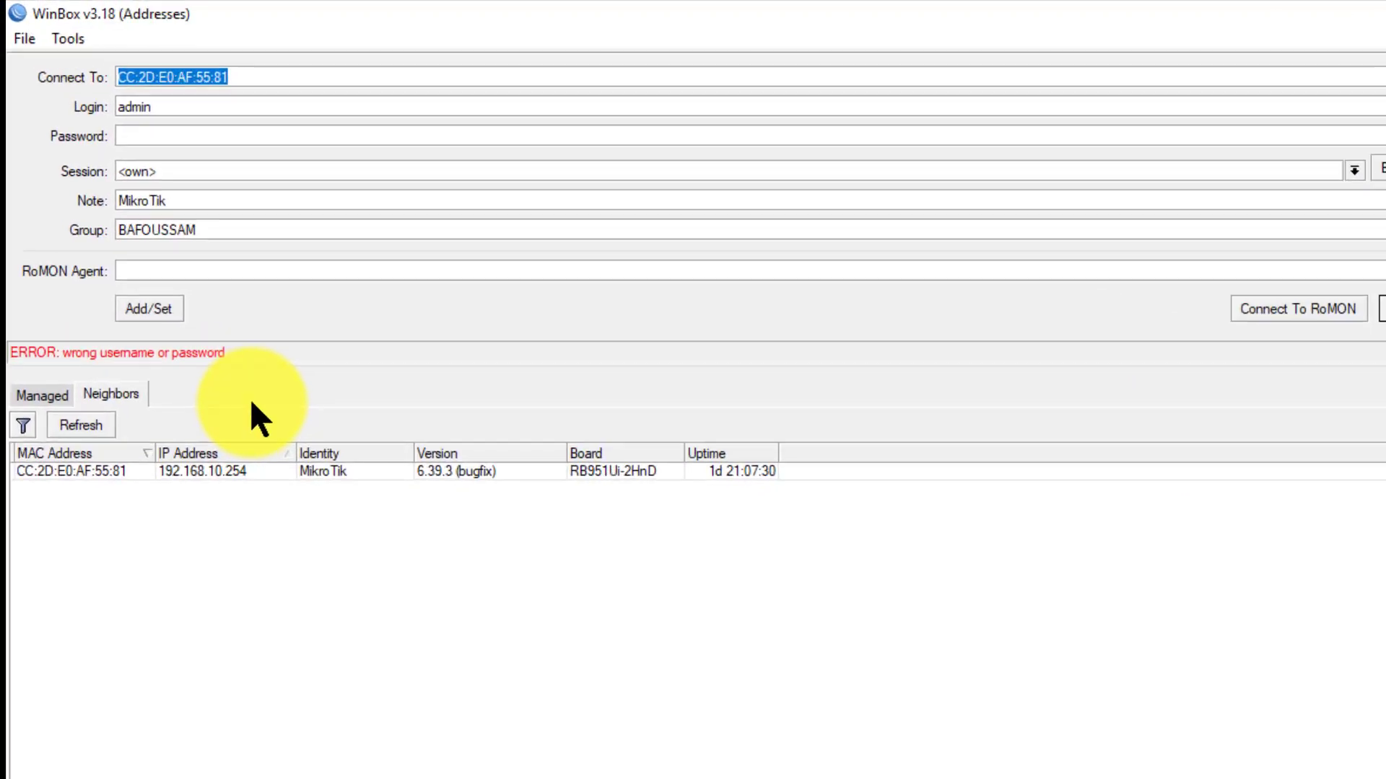
key("Tab")
key("Tab")
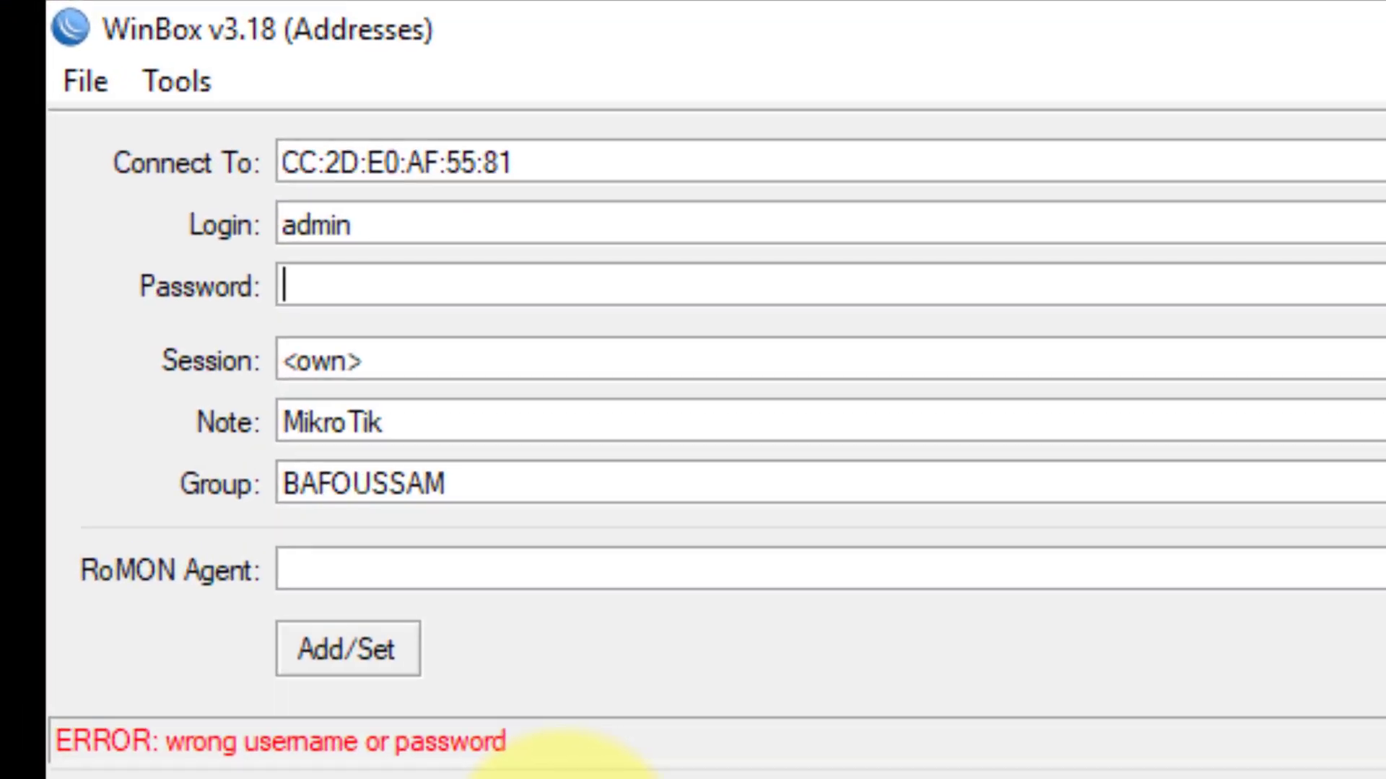
type("******")
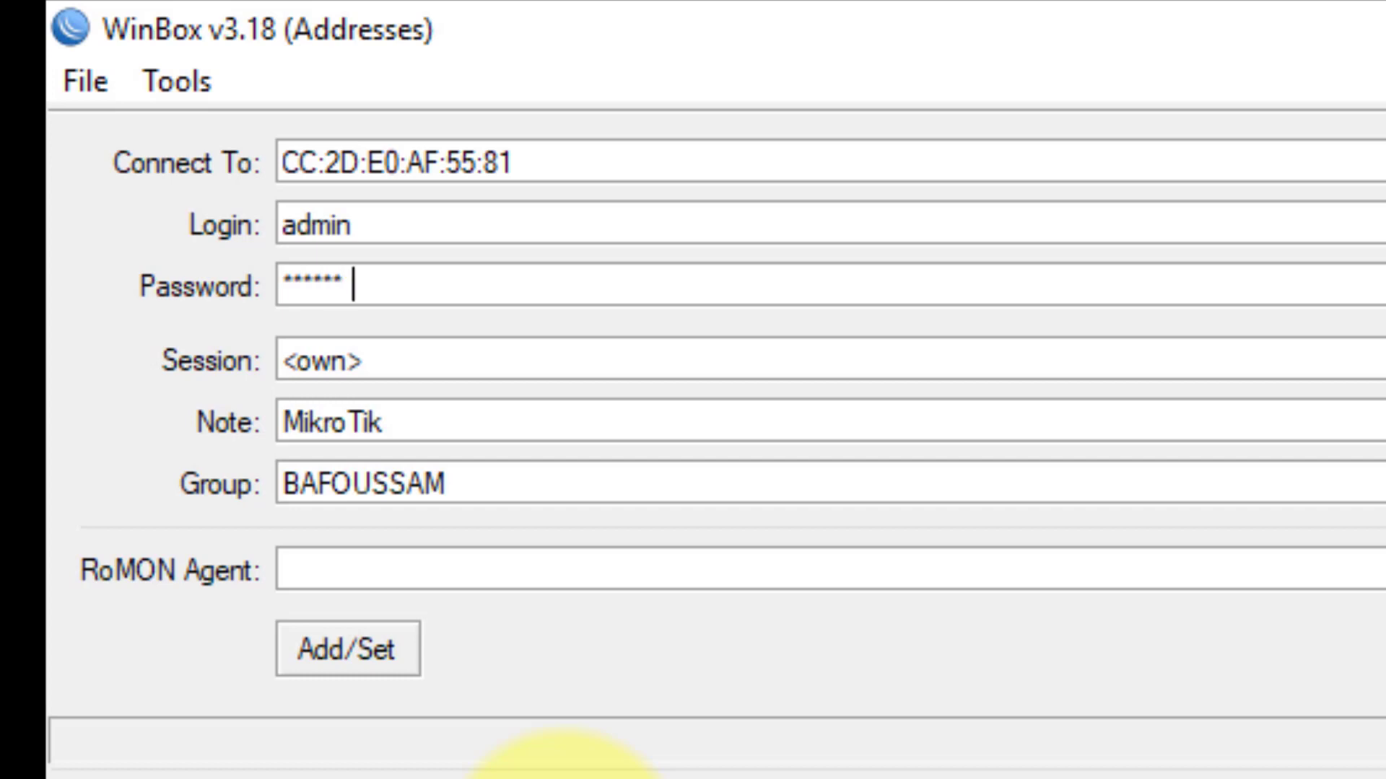
type("*********")
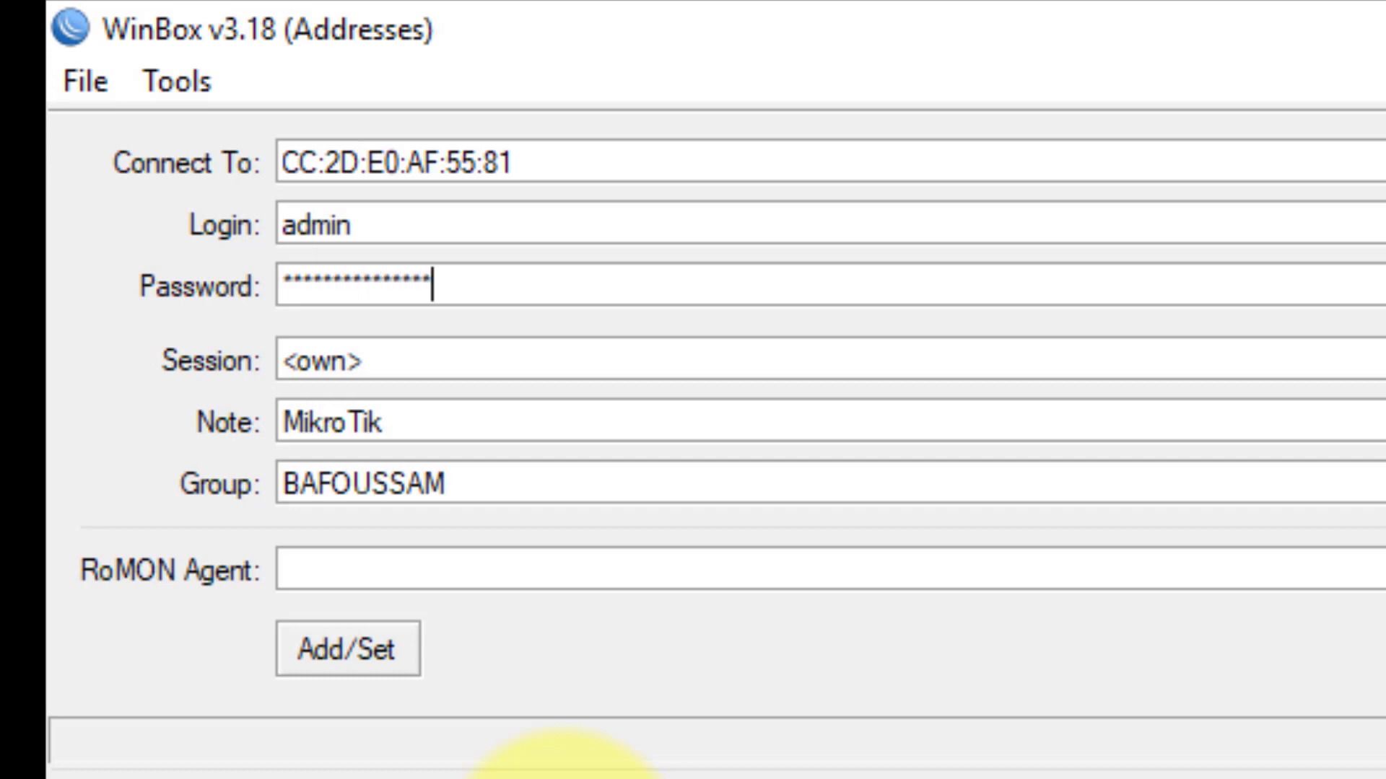
type("****")
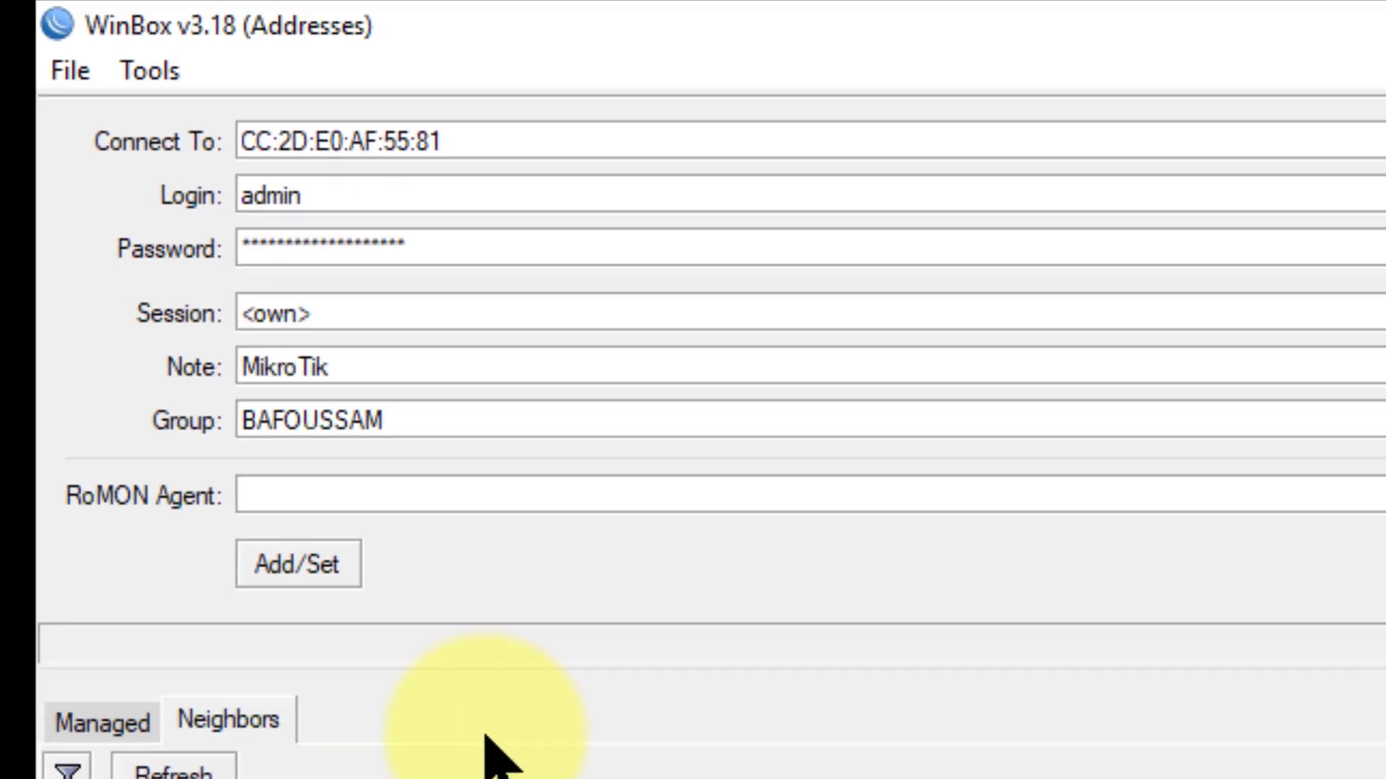
left_click(1227, 264)
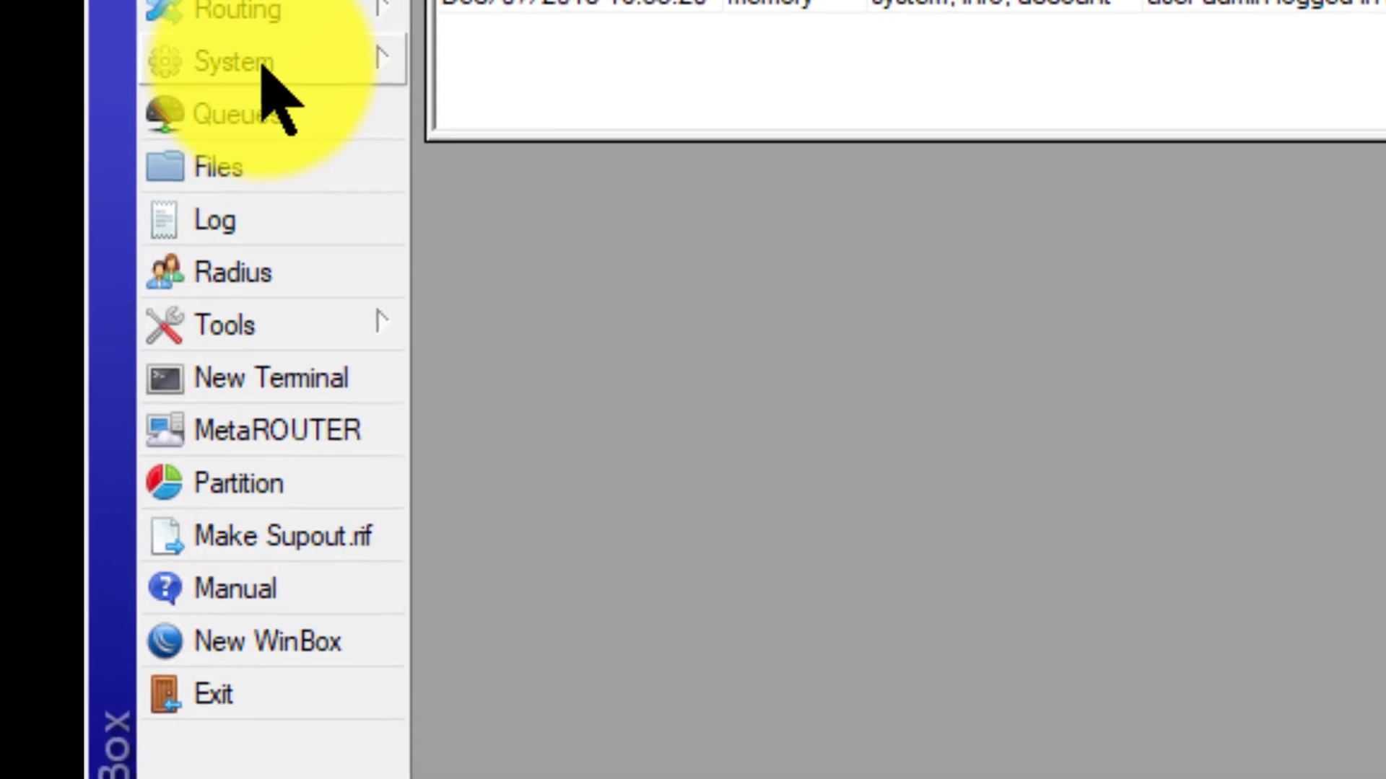
Step: In System > Users, replace the admin account's name with a personal username and apply
left_click(134, 229)
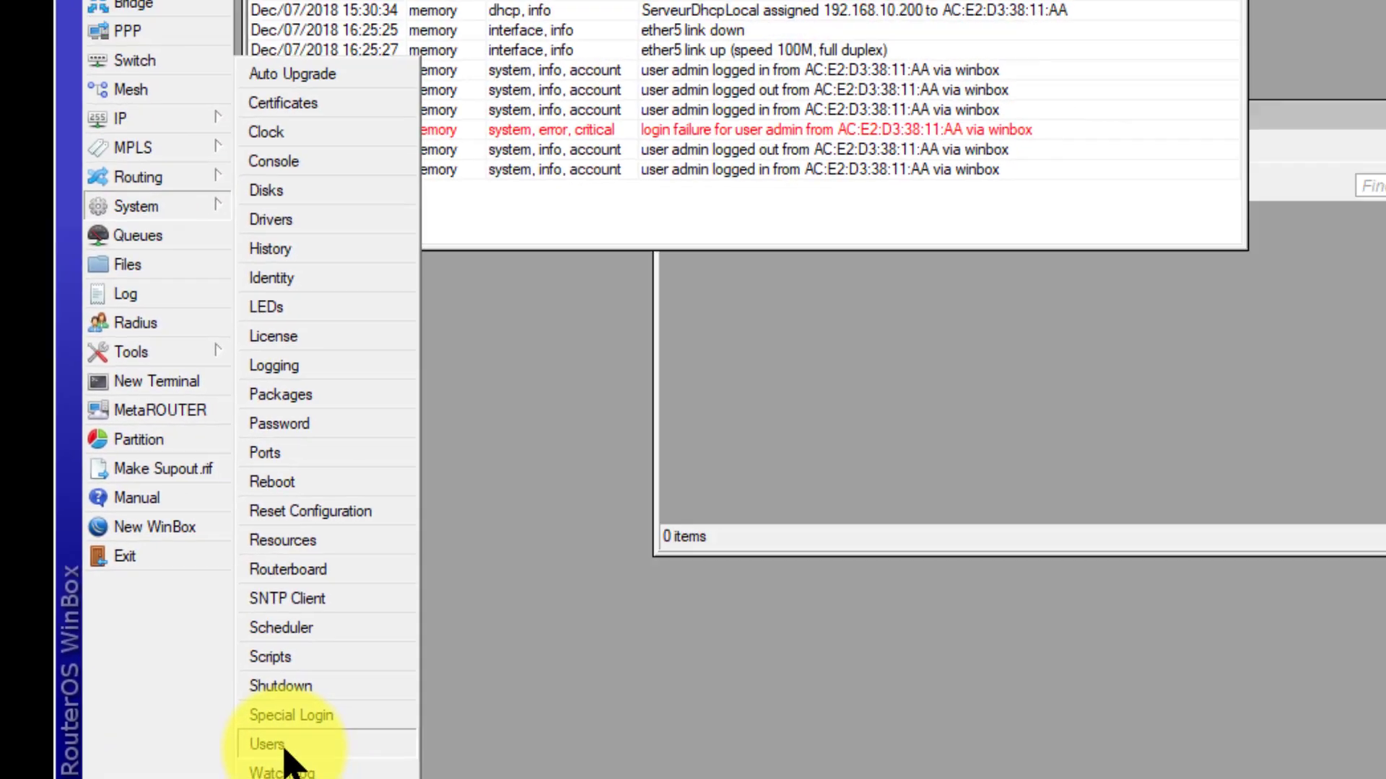
left_click(430, 757)
left_click(600, 352)
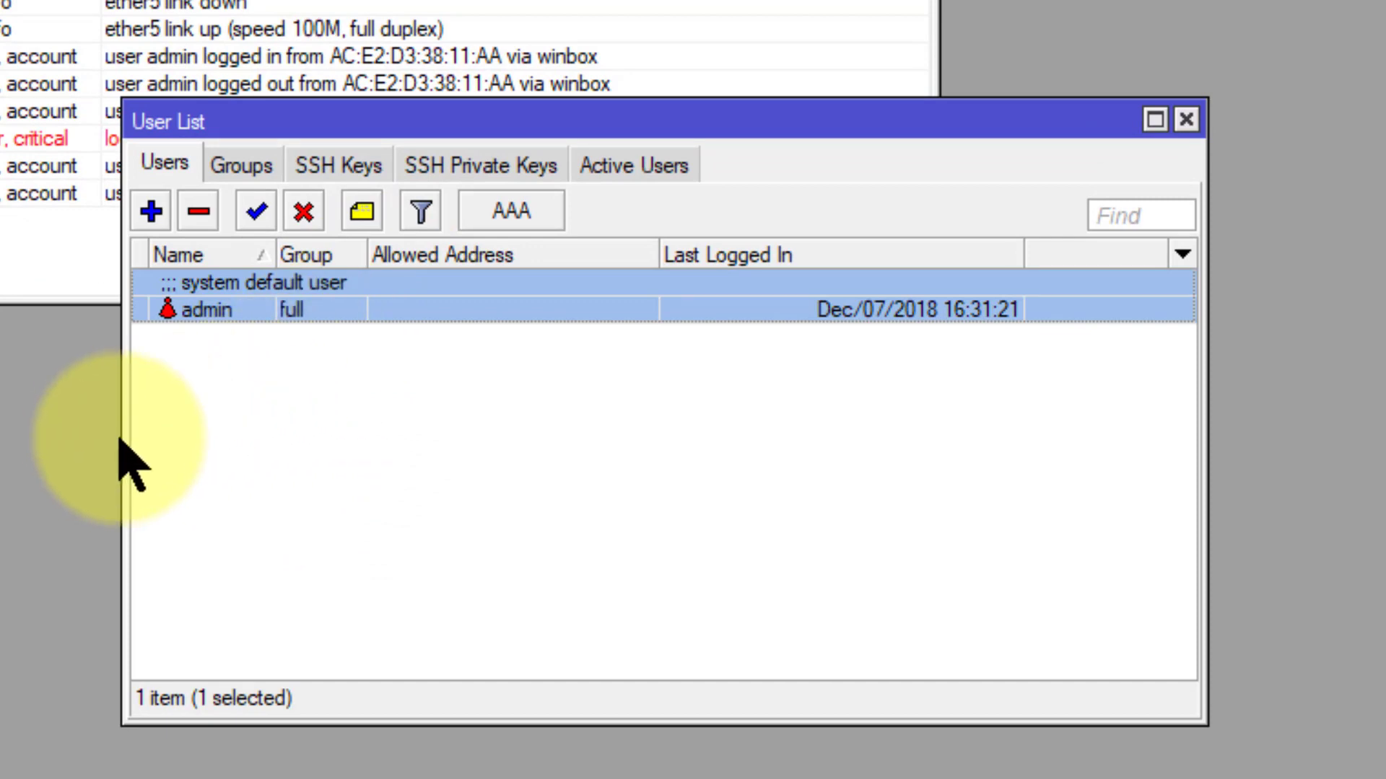
left_click_drag(123, 436, 0, 437)
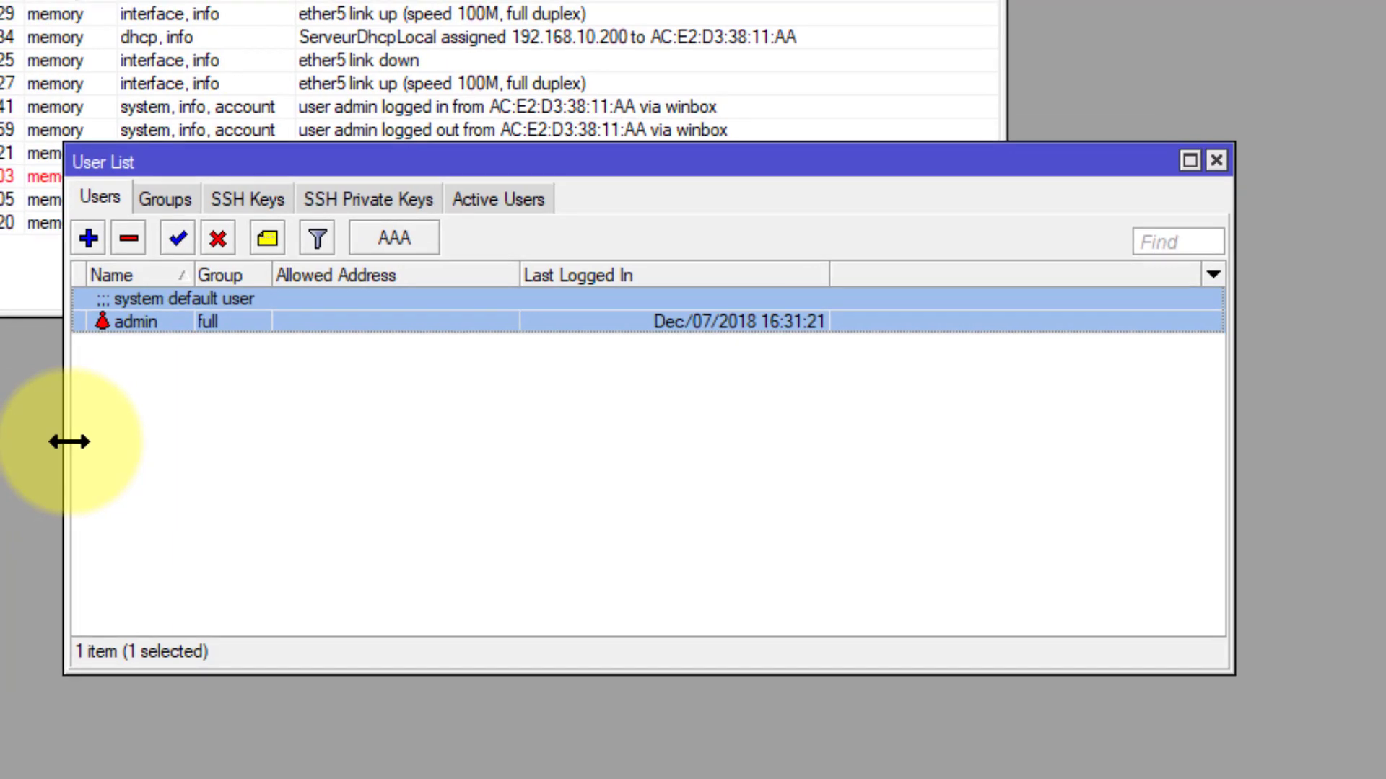
double_click(316, 320)
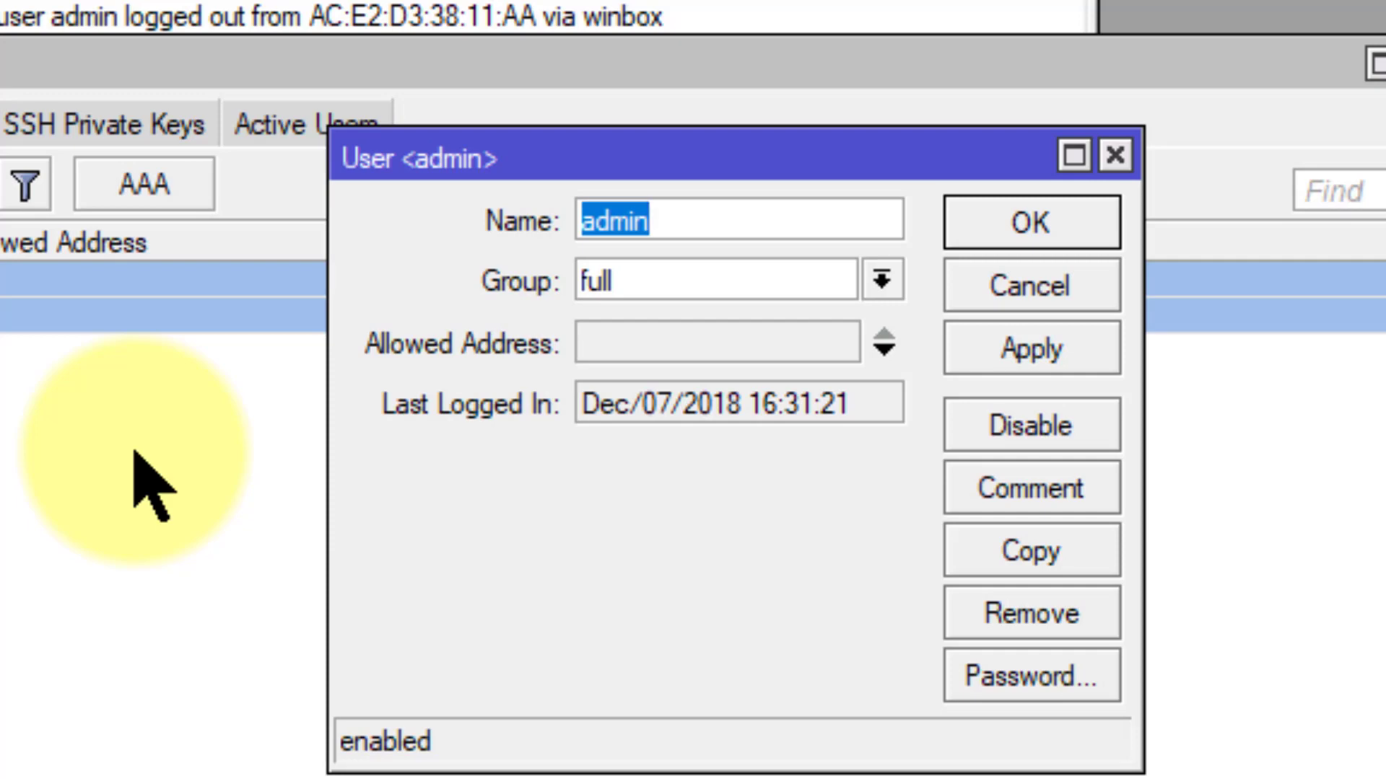
type("rodrigue")
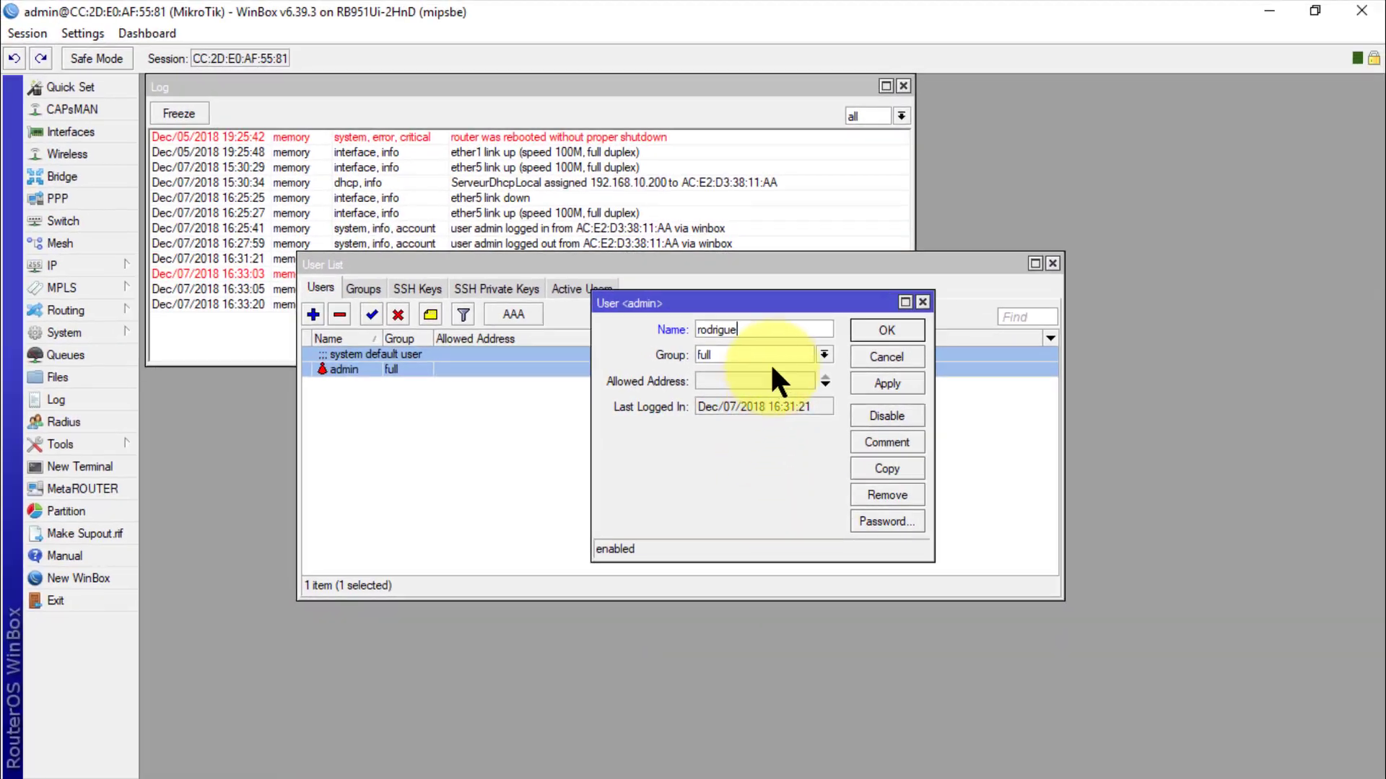
left_click(885, 381)
left_click(885, 330)
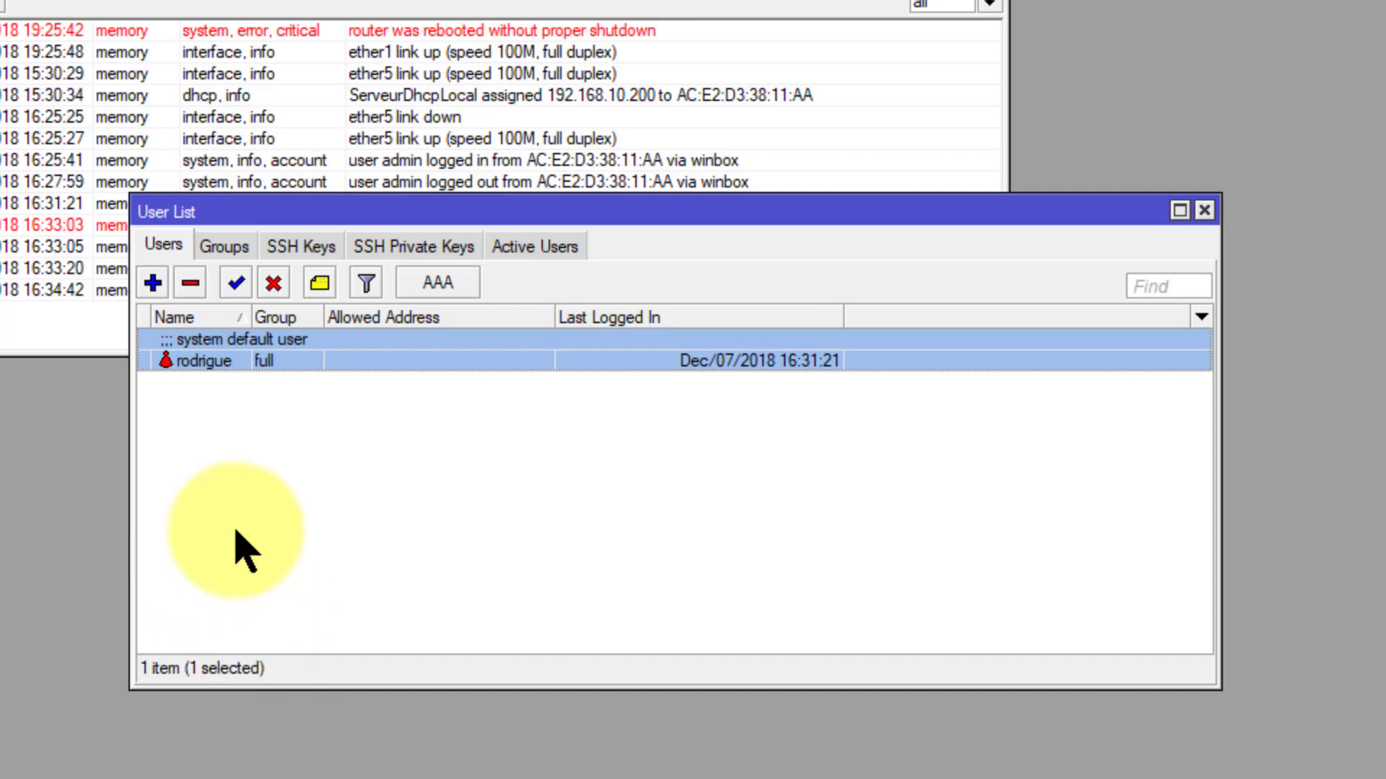
left_click(225, 249)
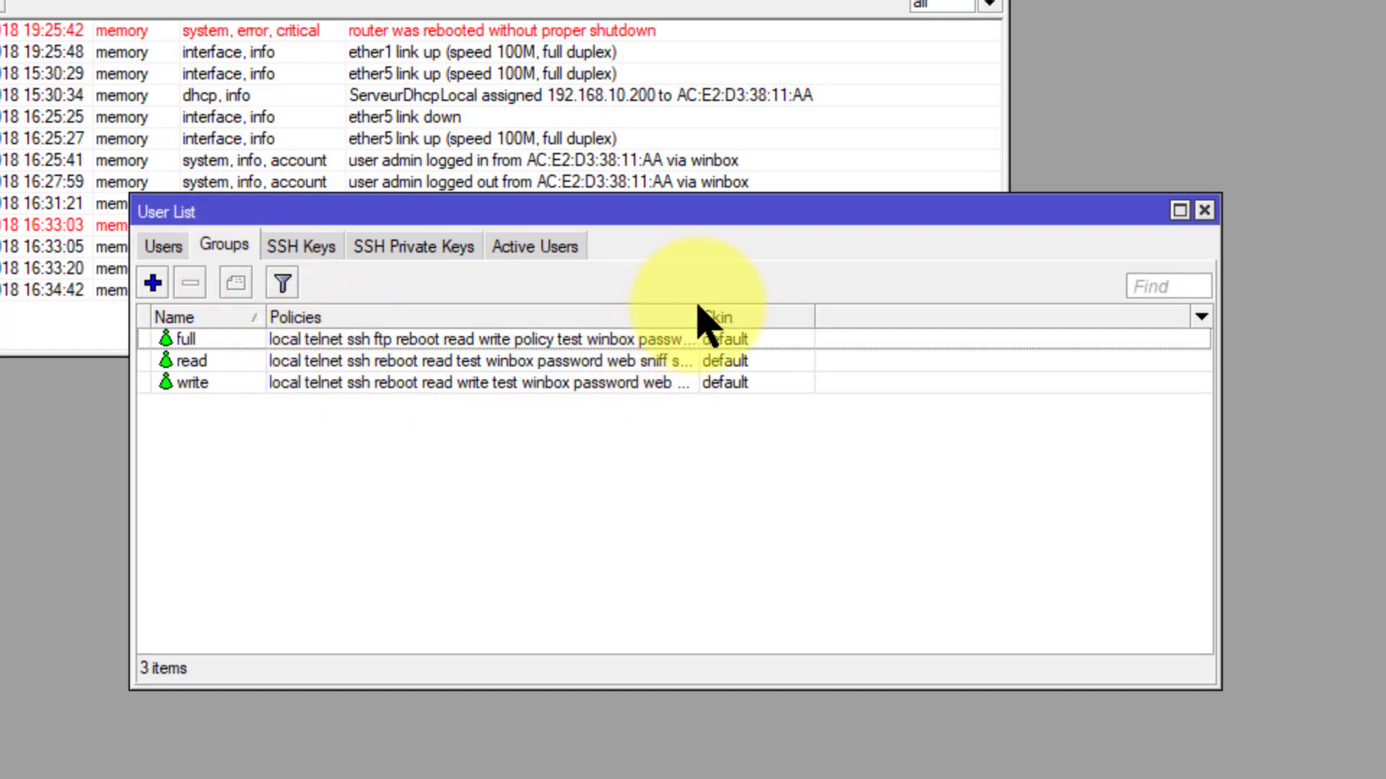
left_click_drag(697, 317, 1064, 337)
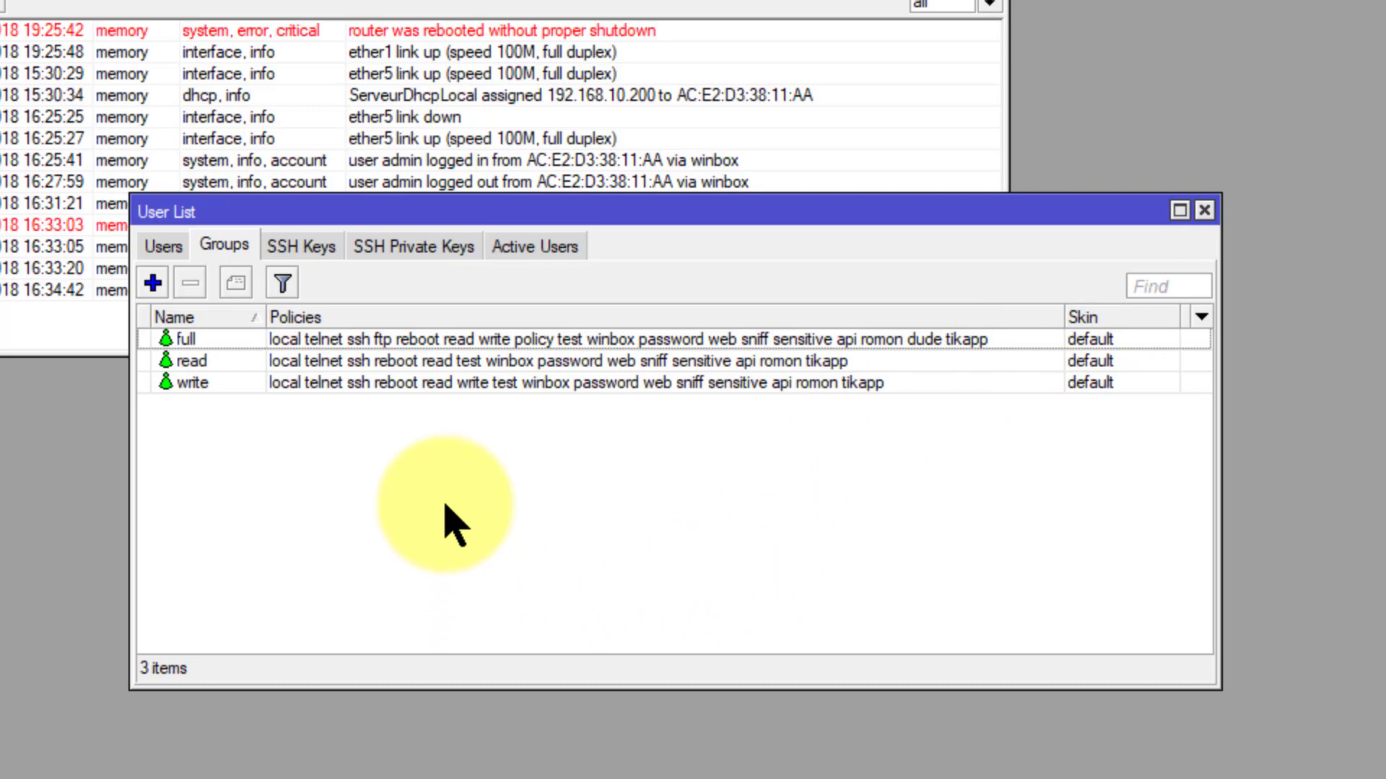
key("Down")
key("Down")
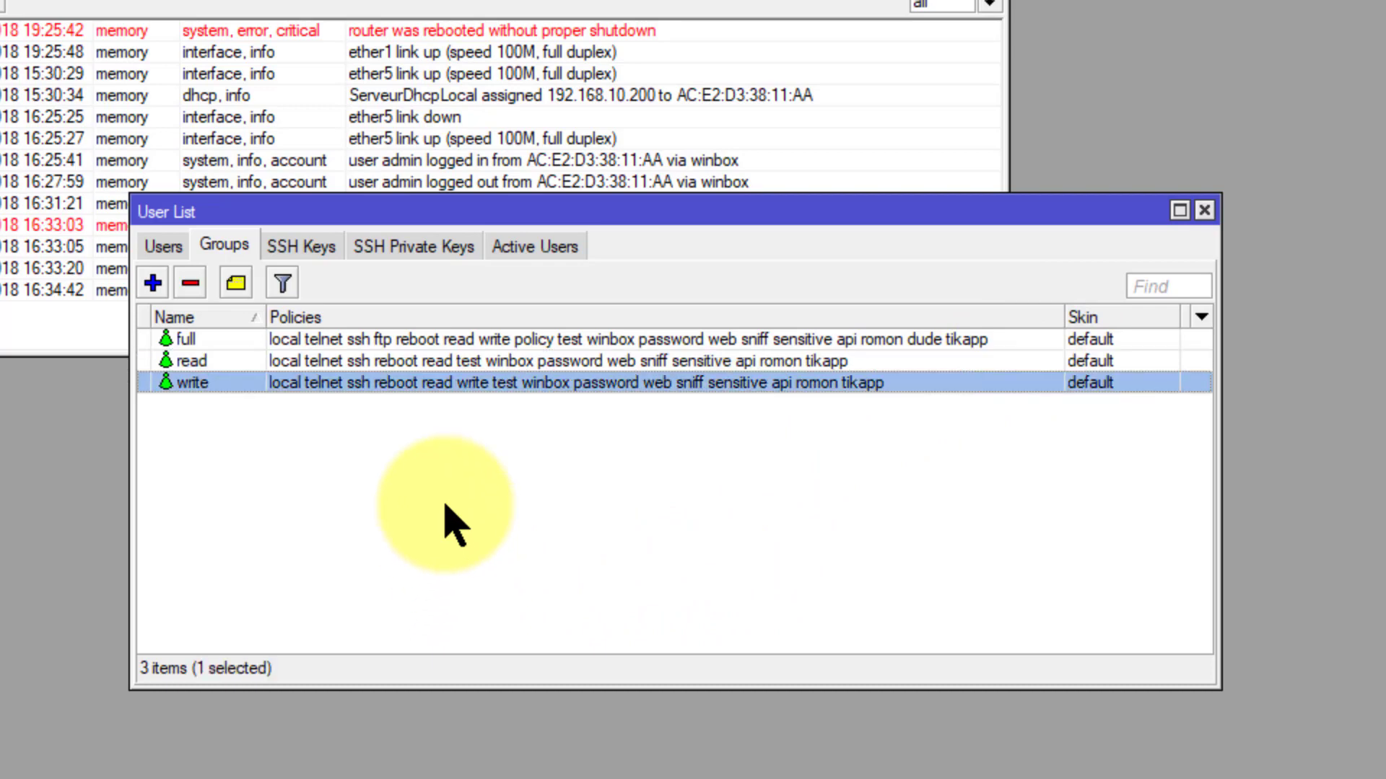
key("Up")
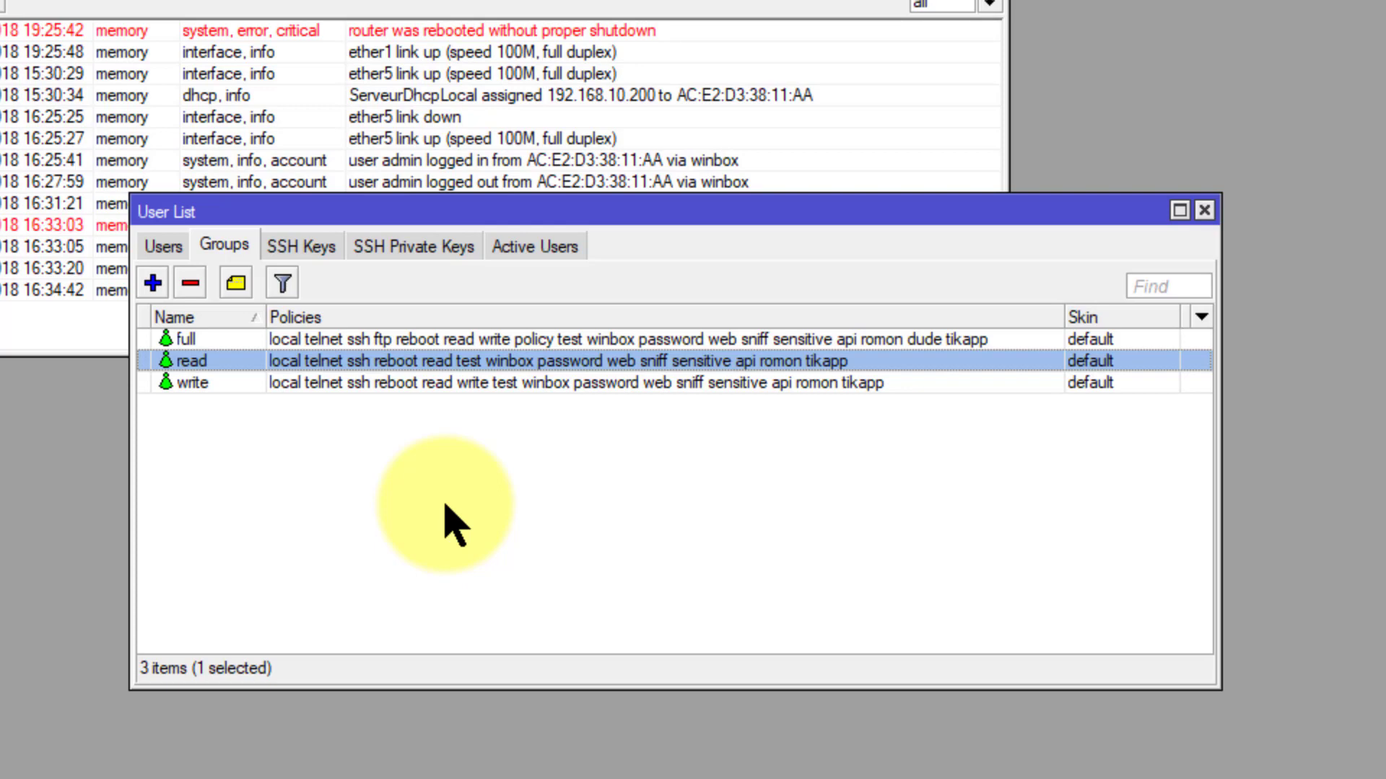
key("Down")
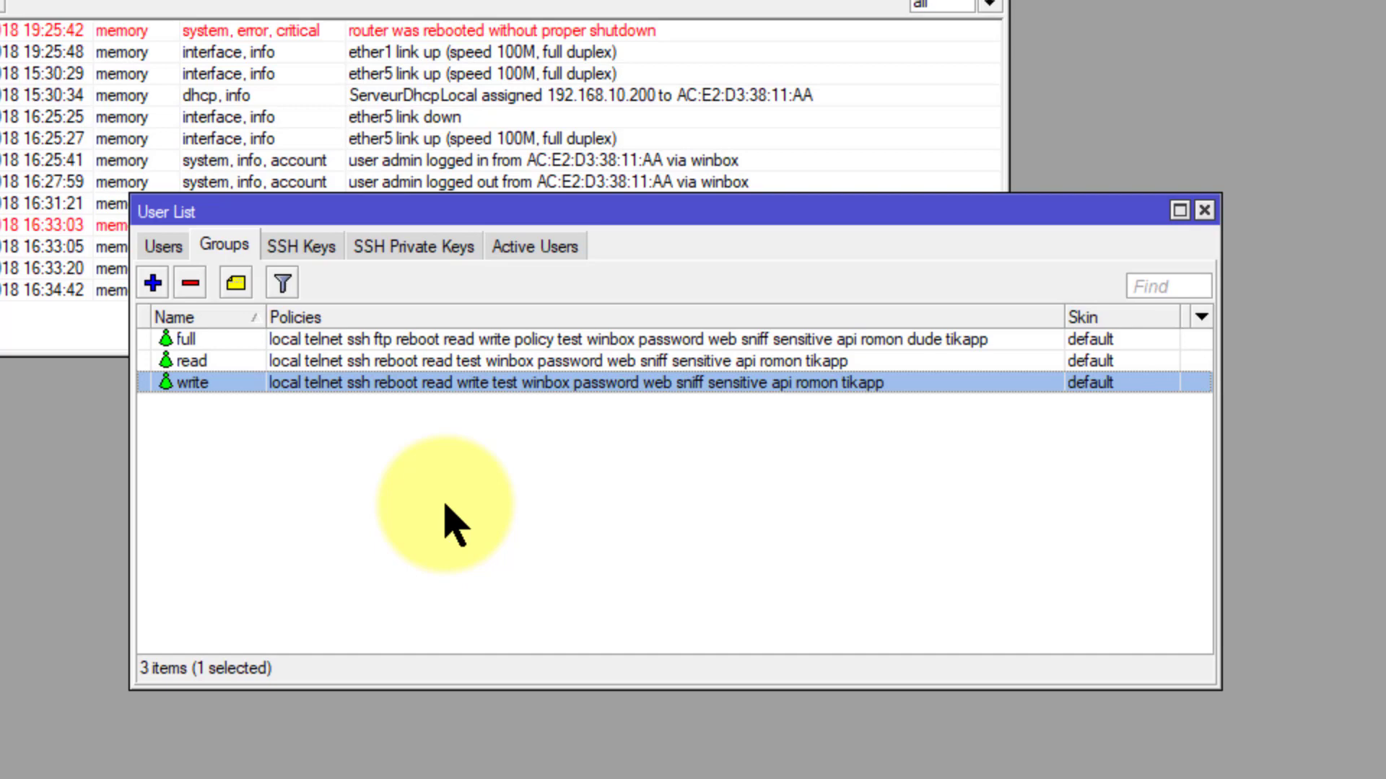
key("Up")
key("Up")
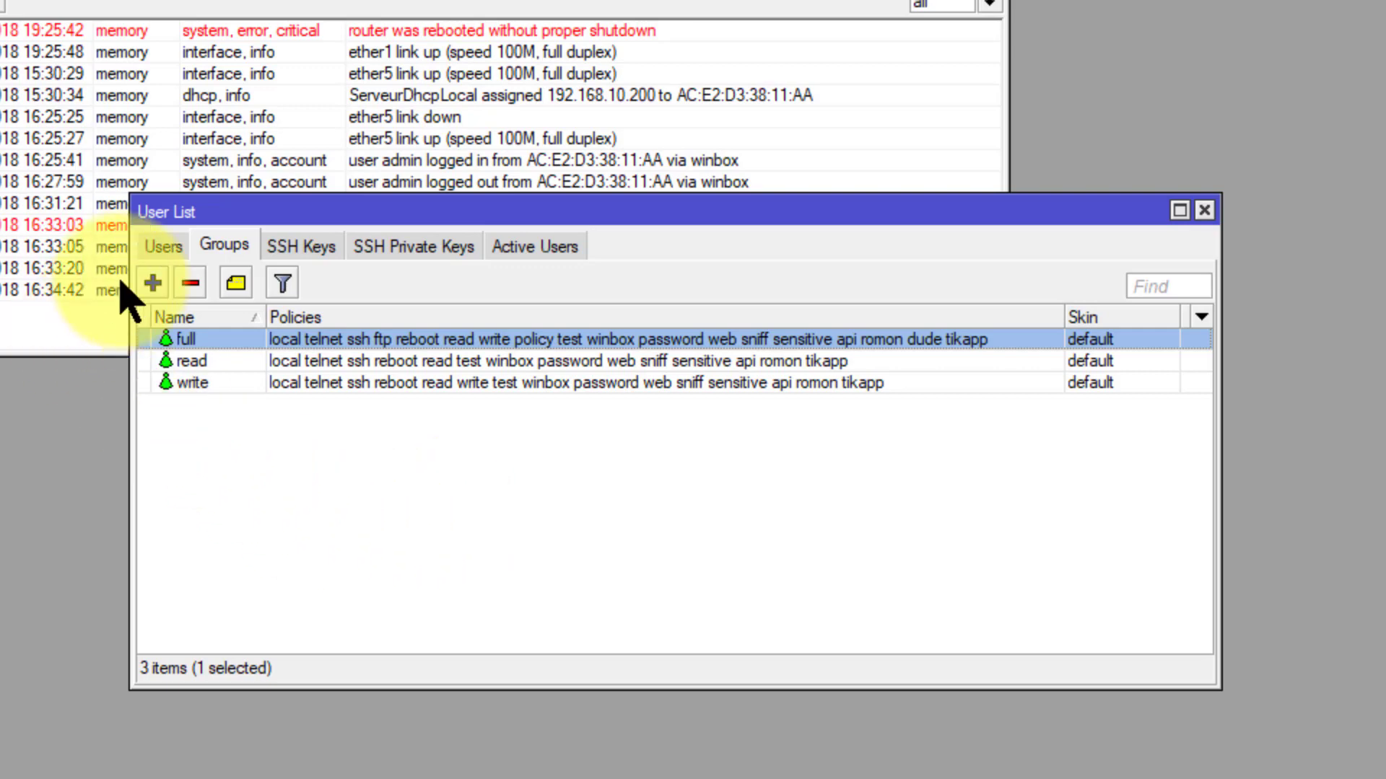
Step: Create a new user in the read group, set and confirm its password, and save it
left_click(165, 246)
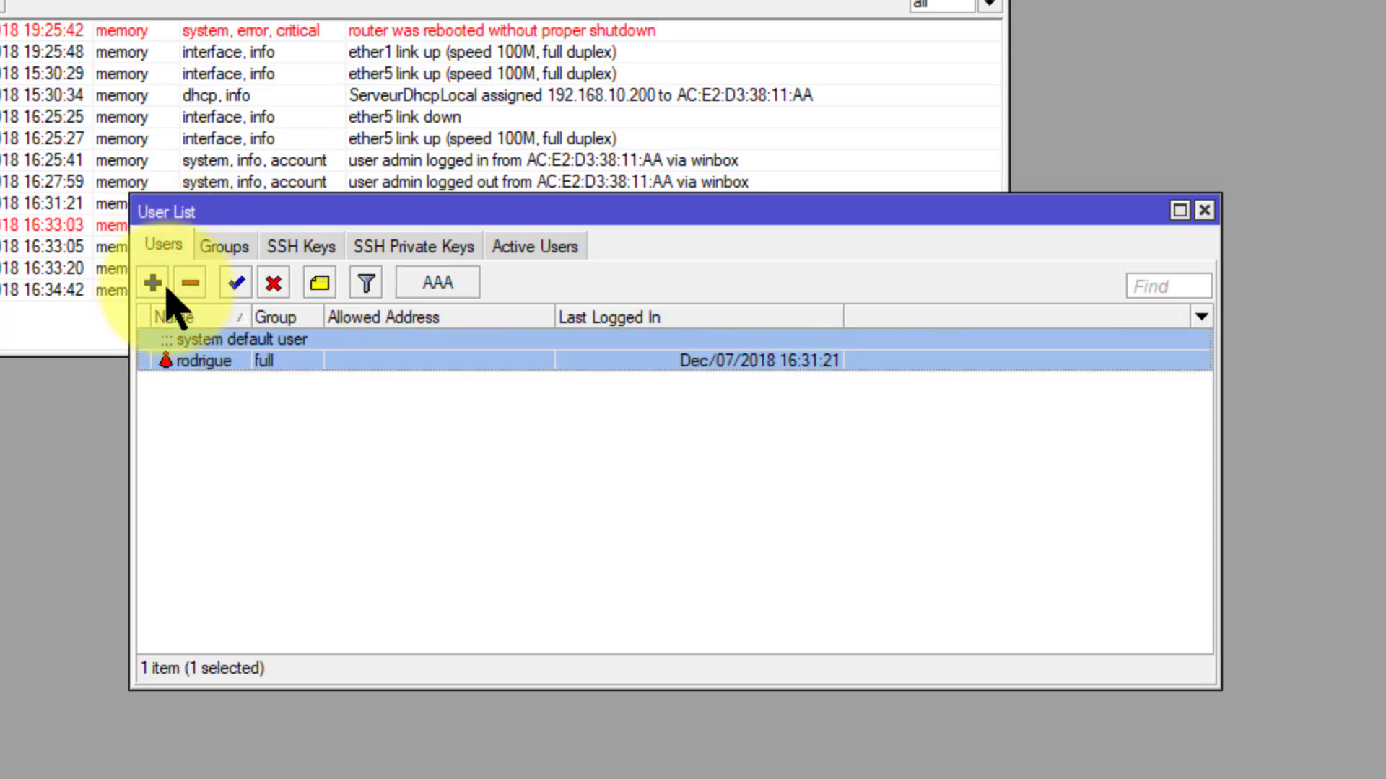
left_click(165, 286)
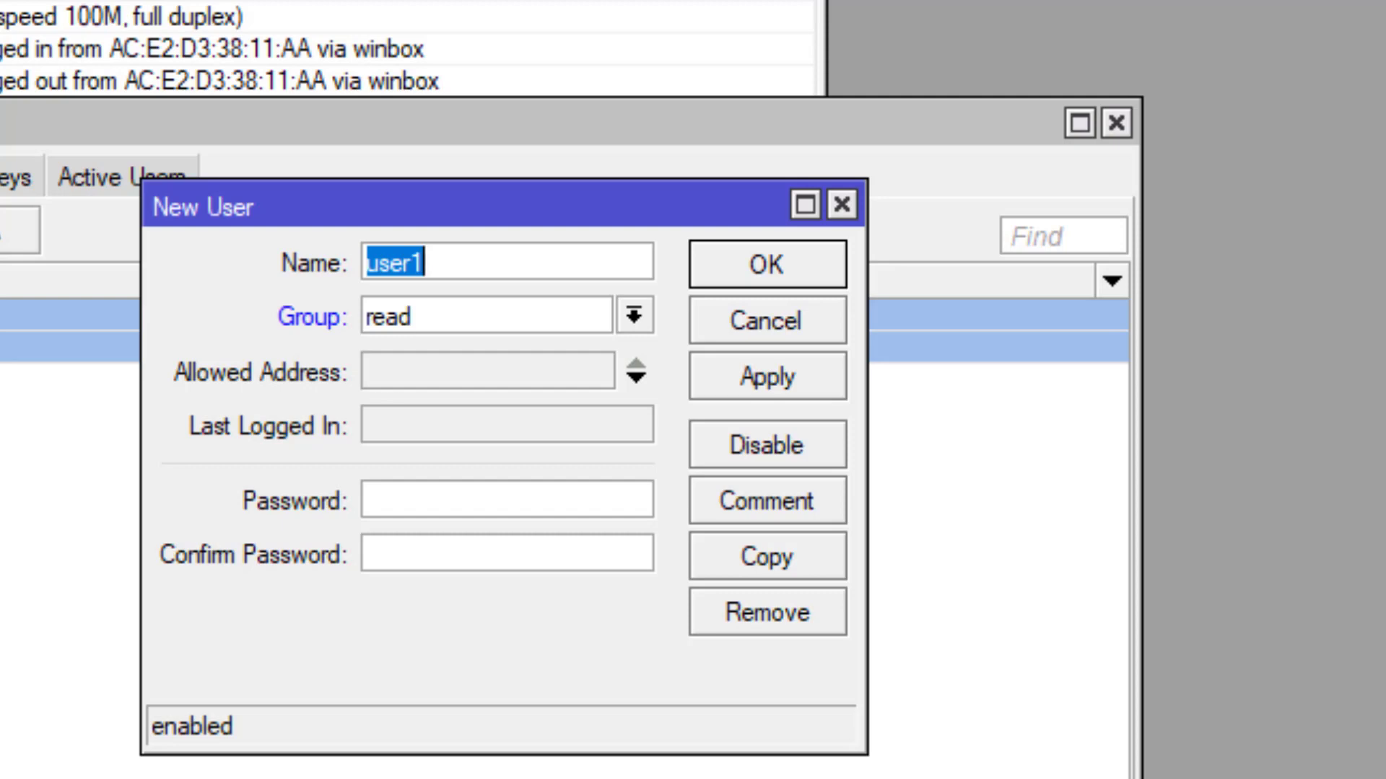
type("obama")
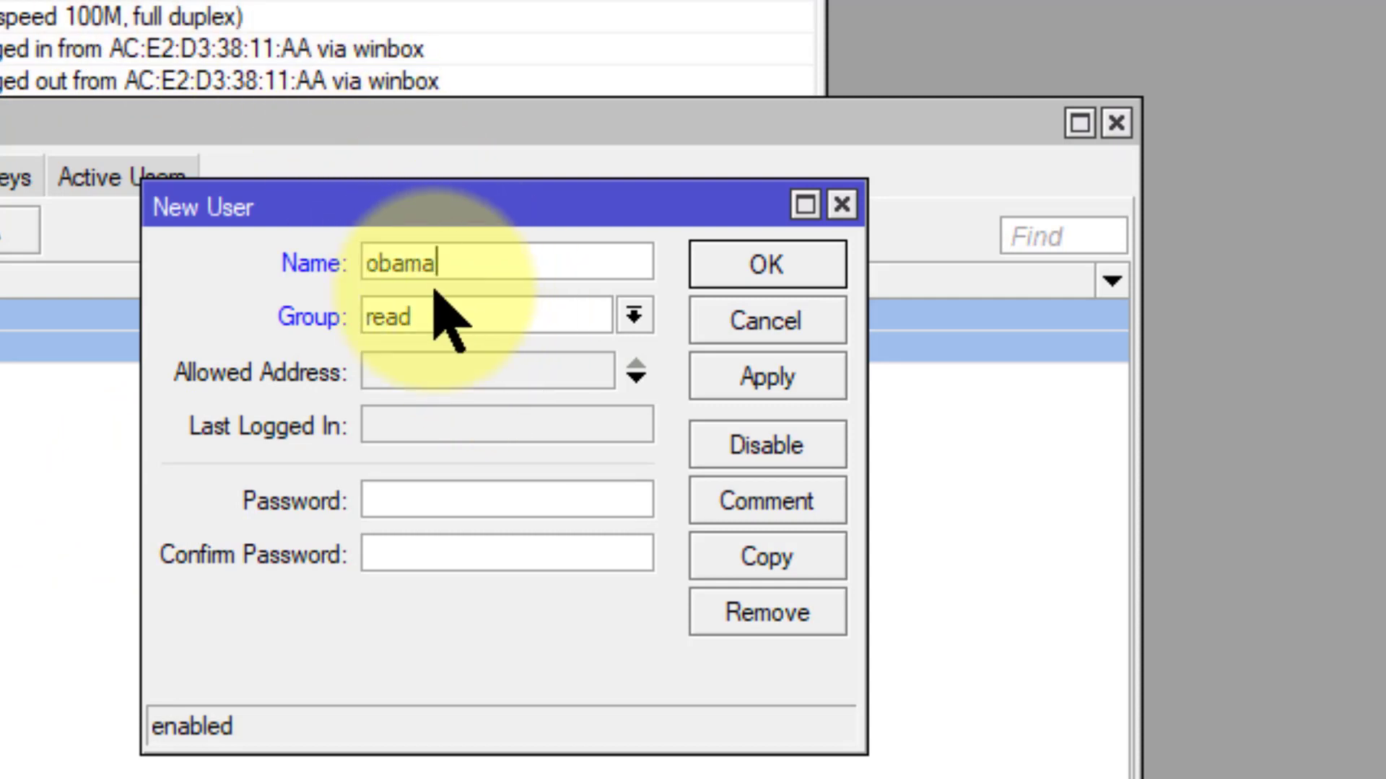
left_click(432, 505)
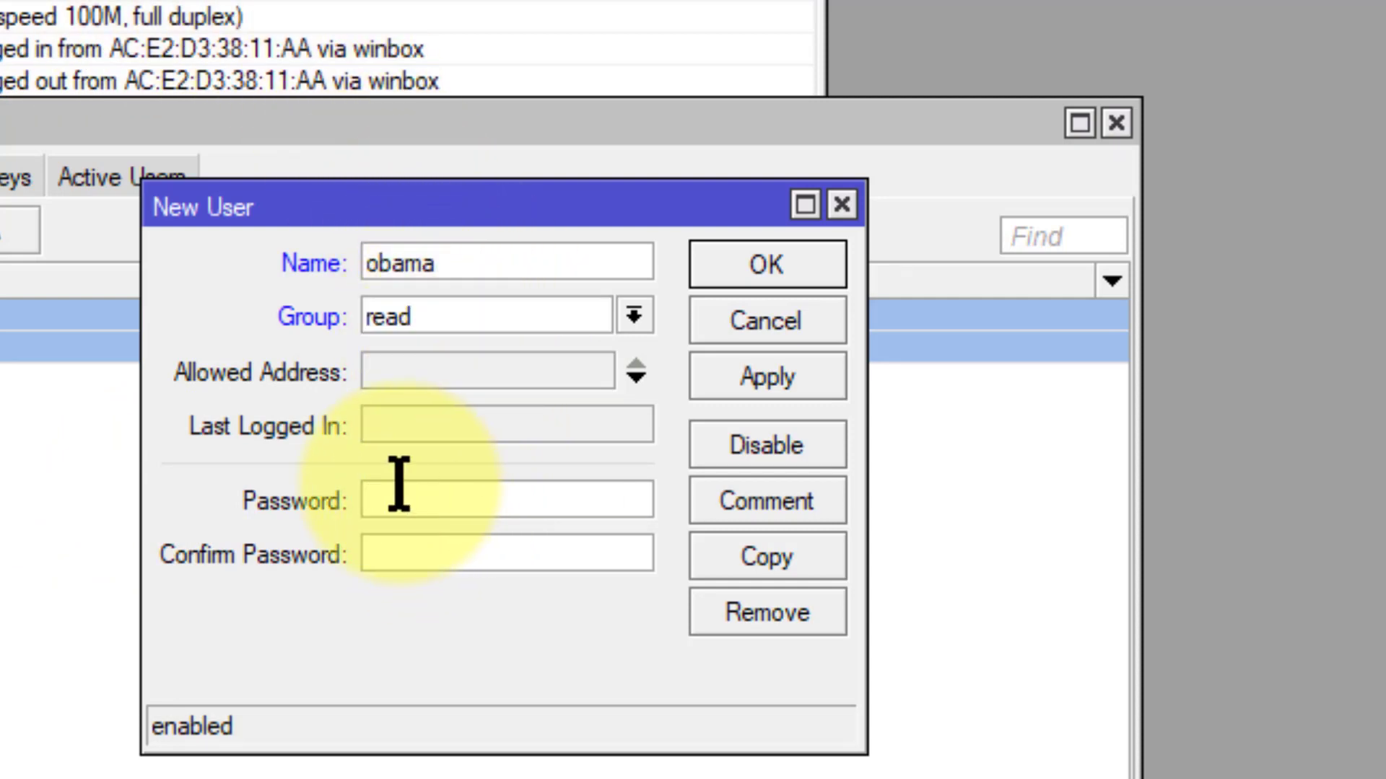
type("1234567890")
key("Tab")
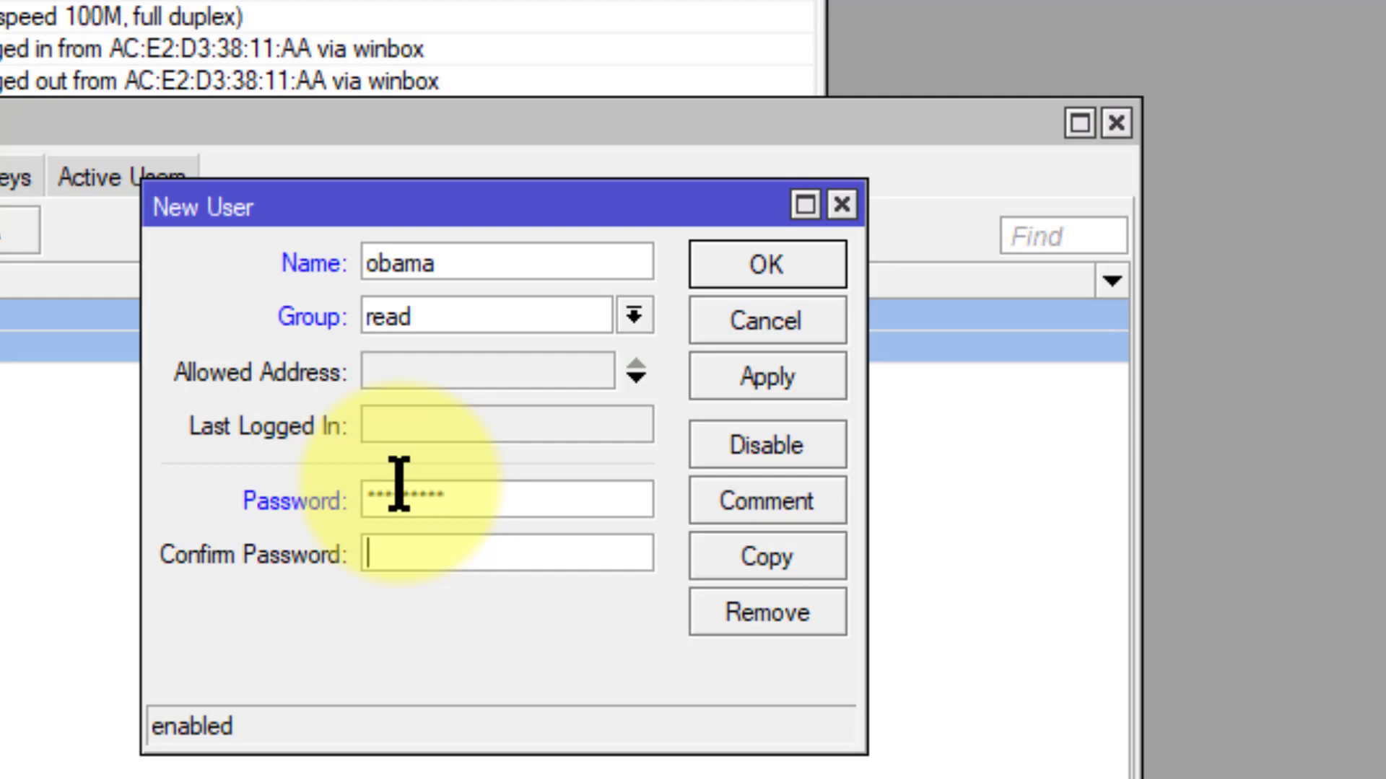
type("12345")
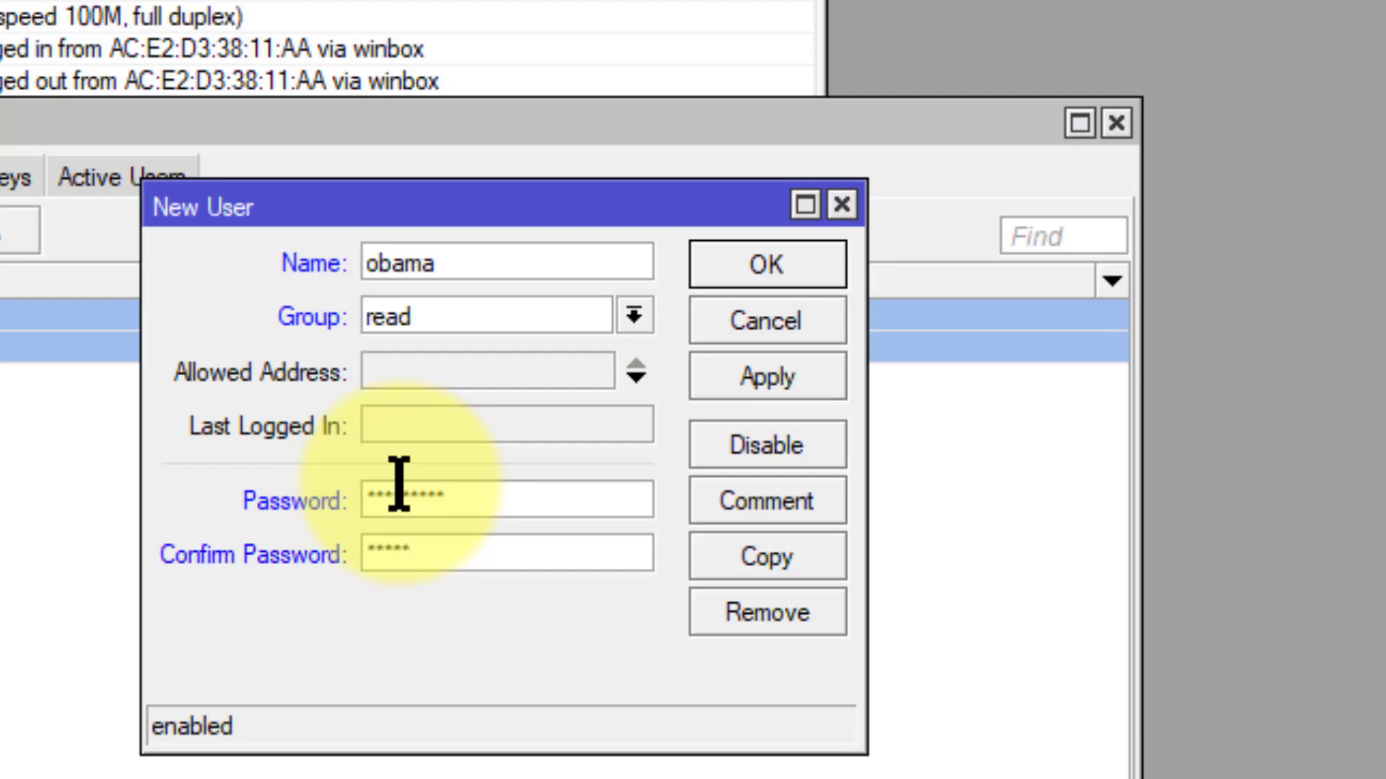
type("67890")
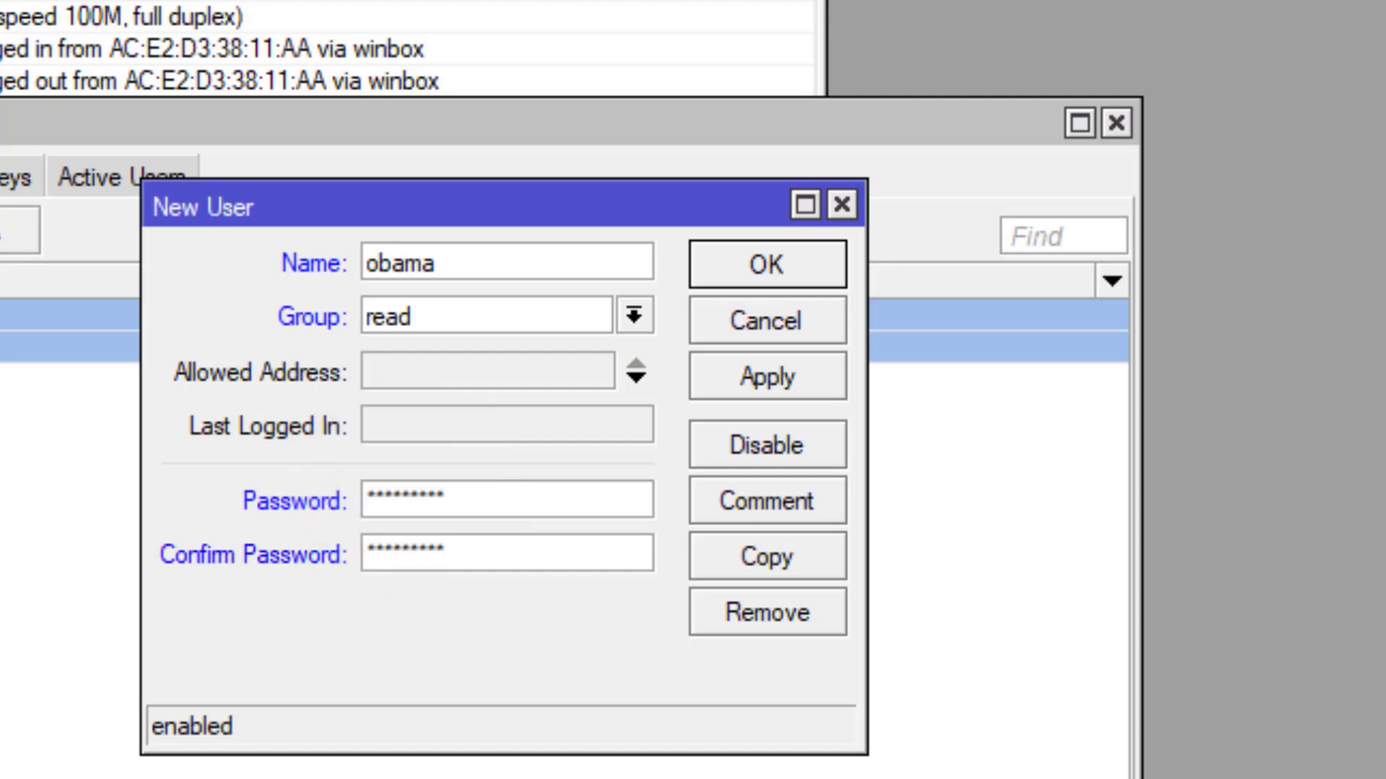
left_click(758, 372)
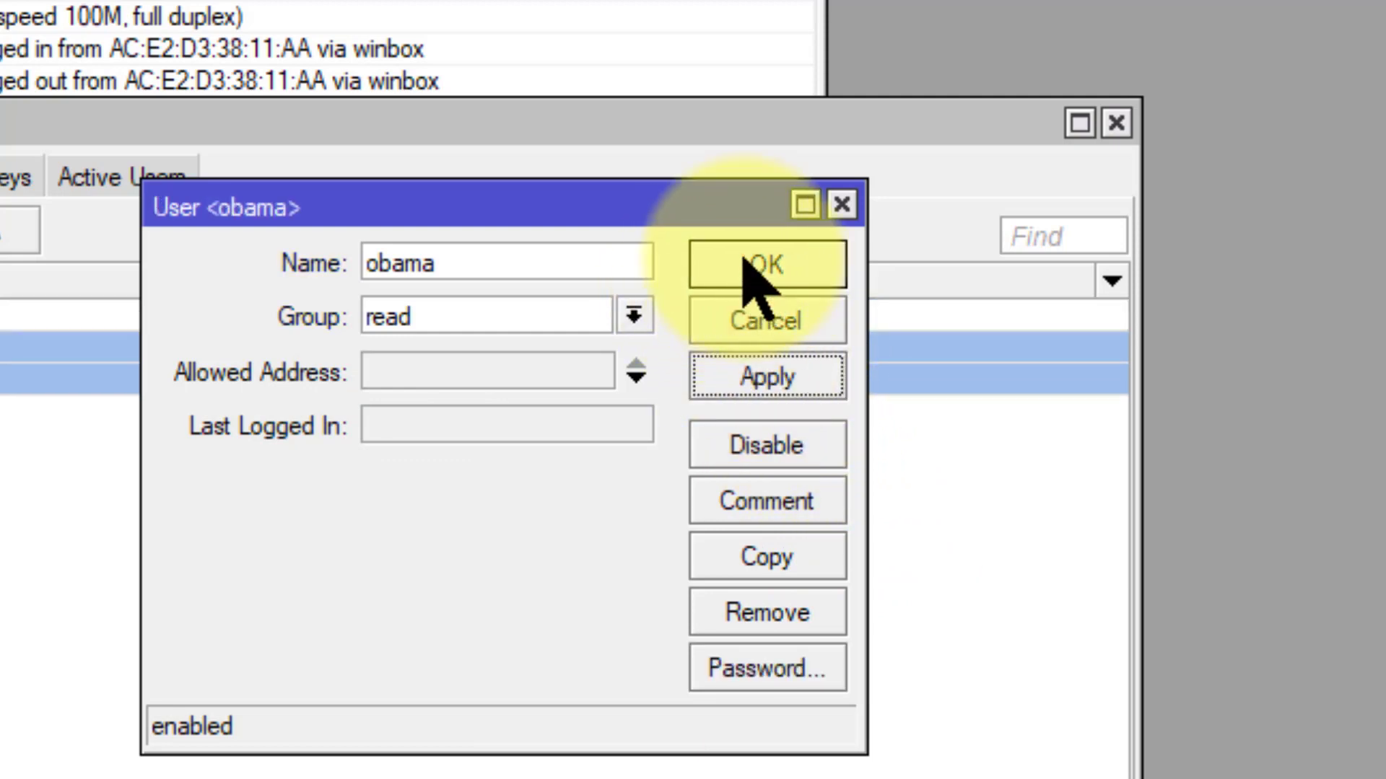
left_click(749, 266)
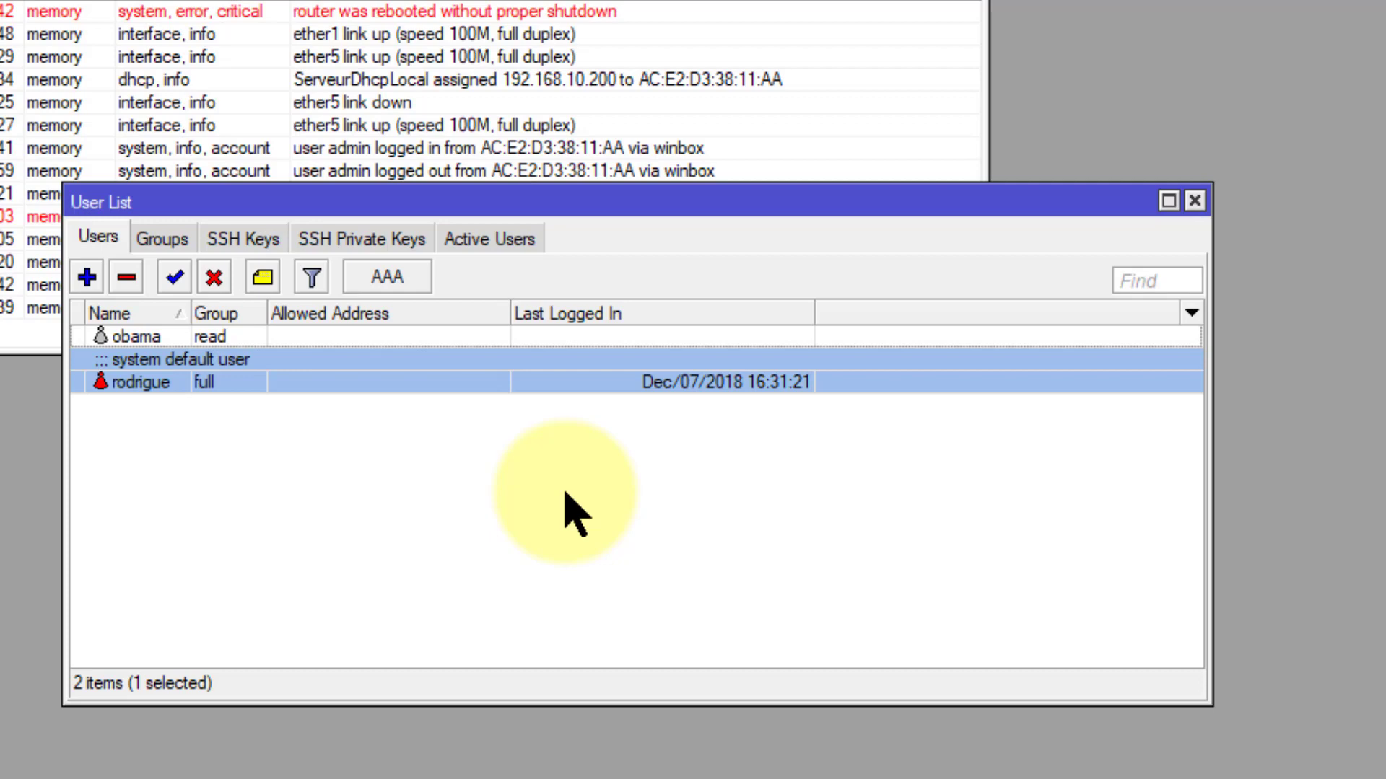
Step: Set the new user's Allowed Address to 192.168.10.0/24 instead of 0.0.0.0/0
double_click(404, 339)
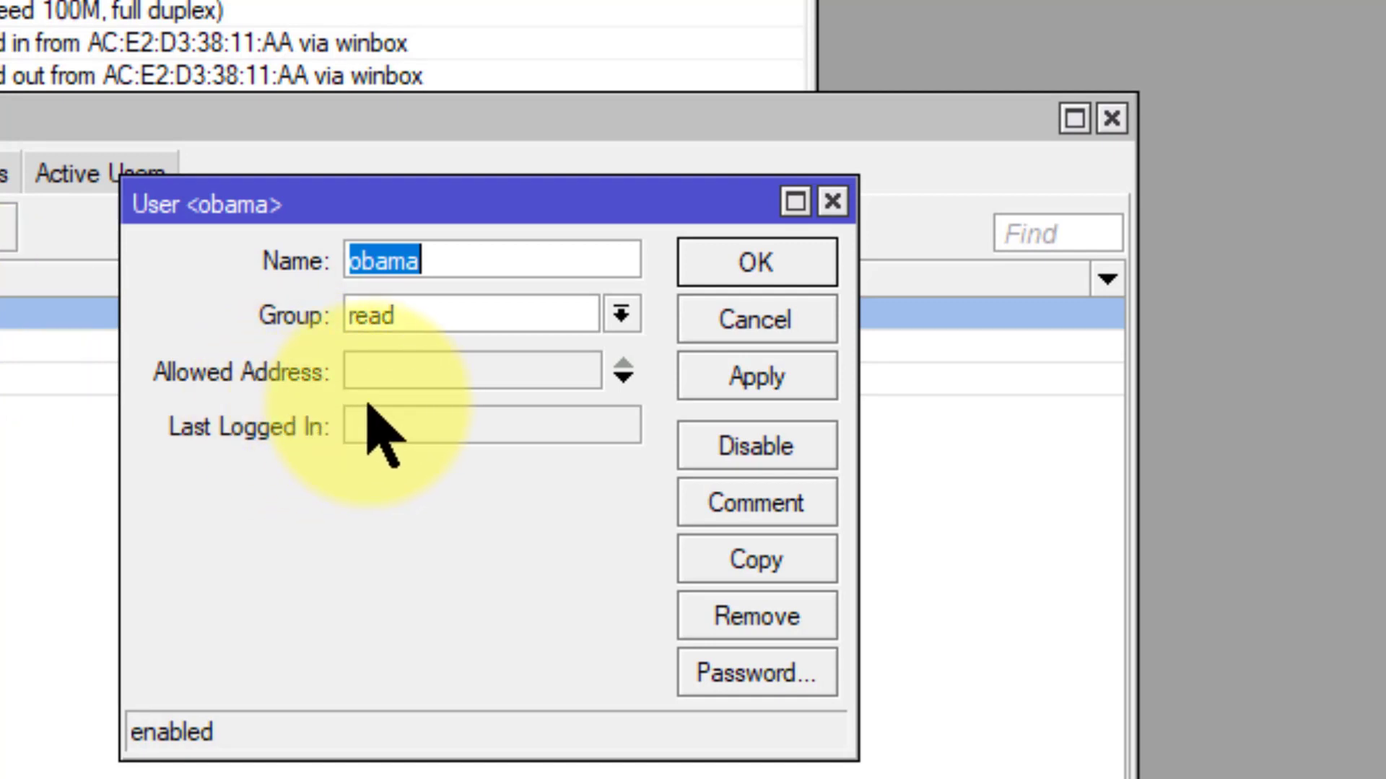
left_click(399, 371)
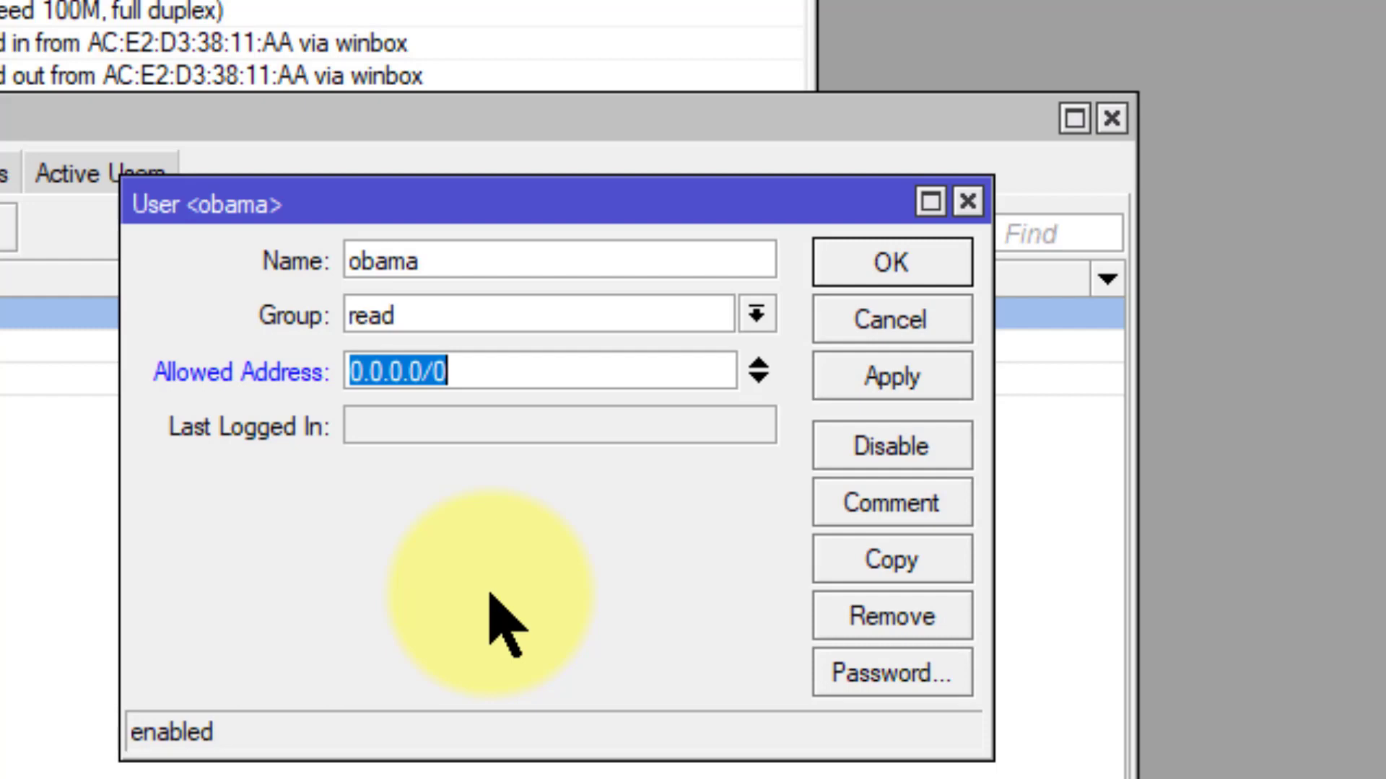
type("1")
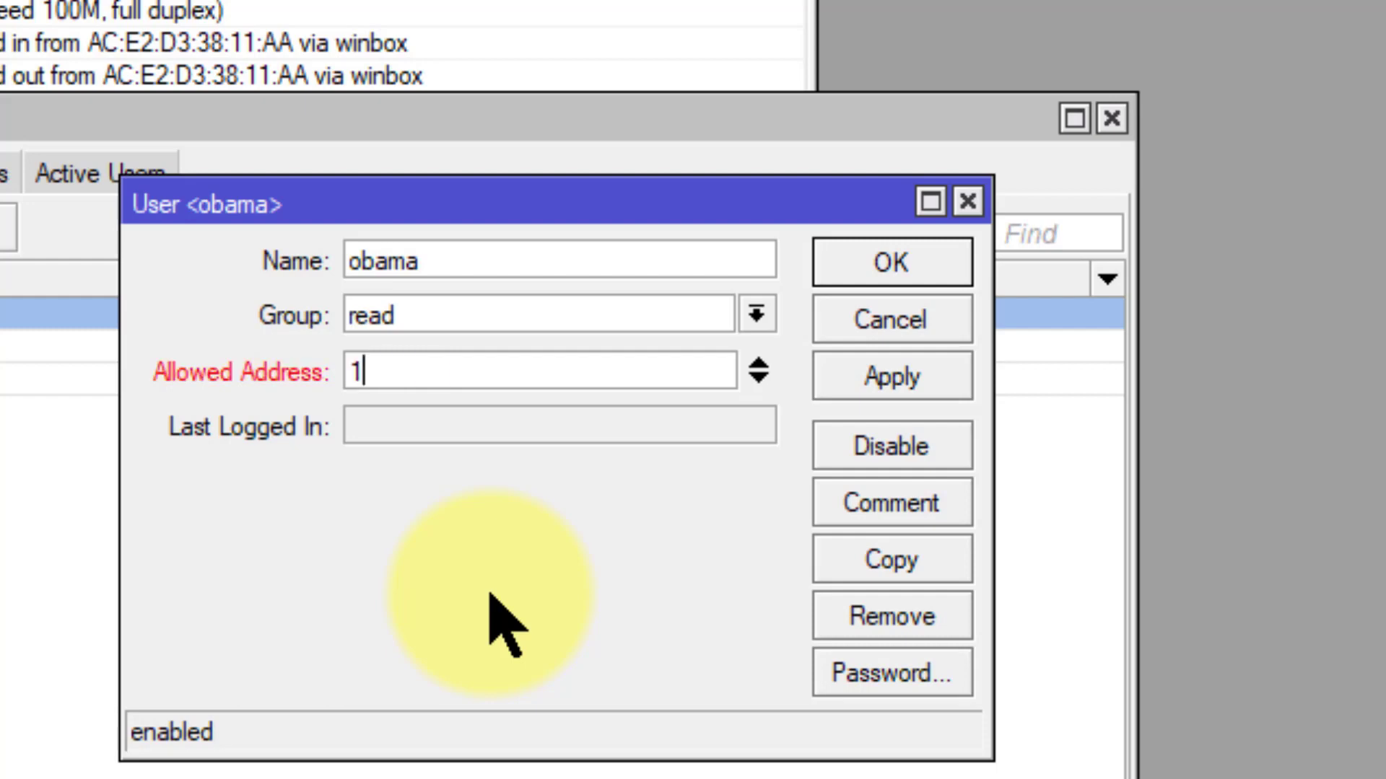
type("92.168.10.0/")
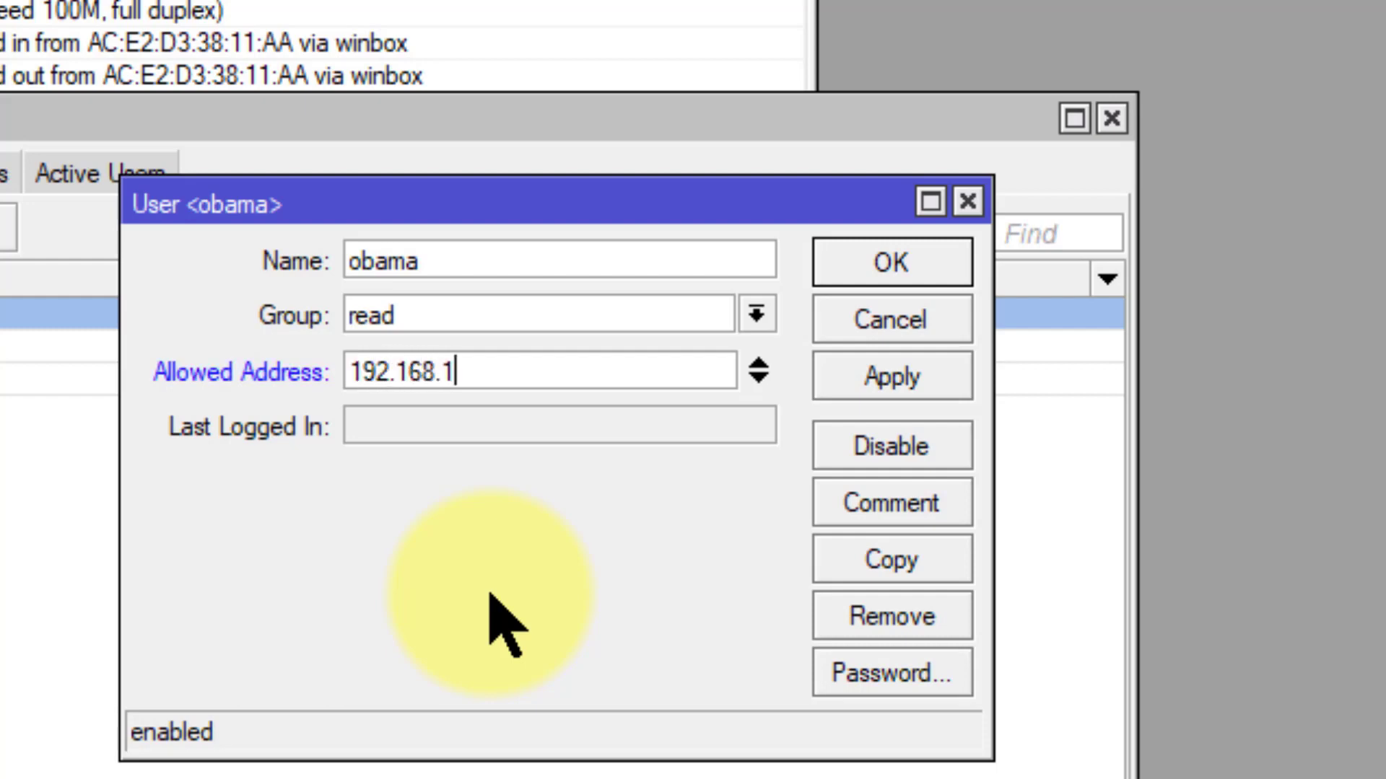
type("24")
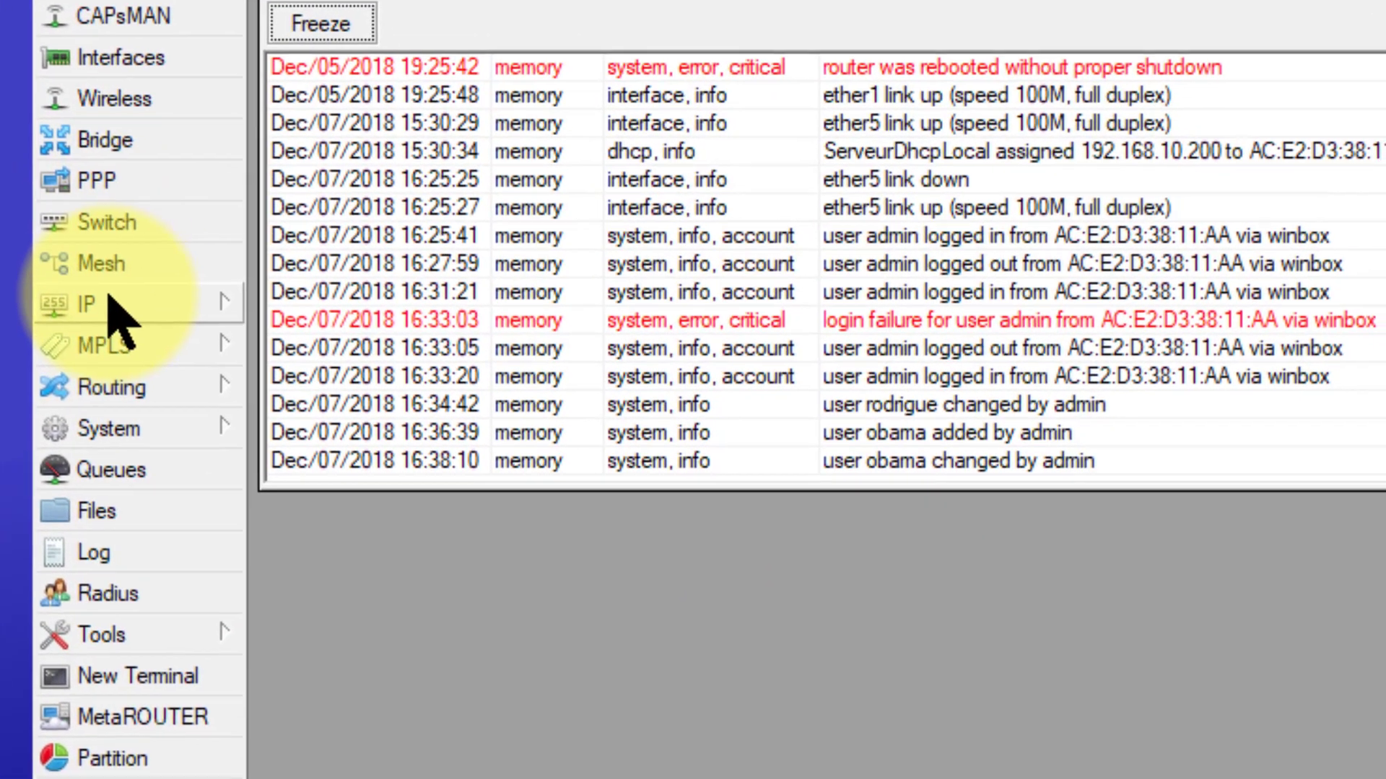
Step: Open the IP Service List and select the api, api-ssl and ftp rows together
left_click(101, 317)
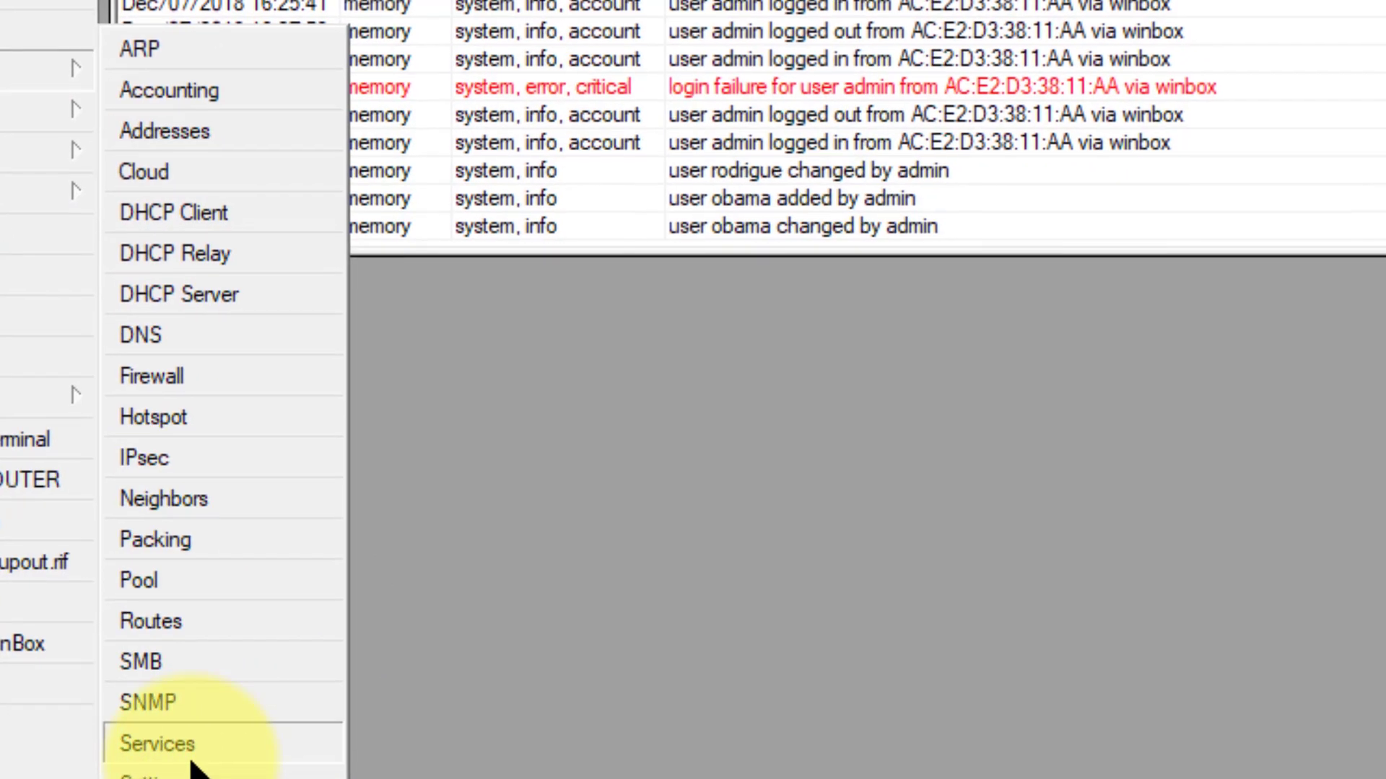
left_click(192, 757)
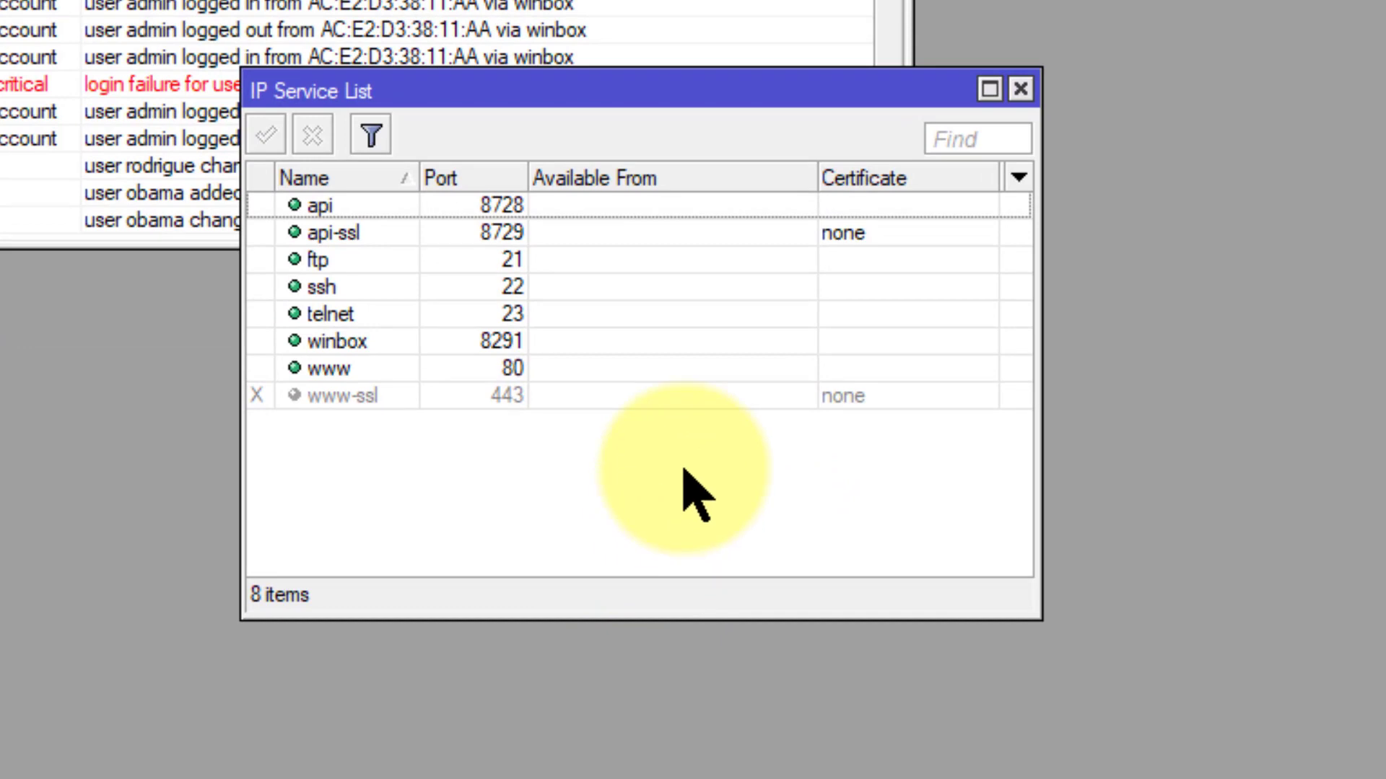
key("Down")
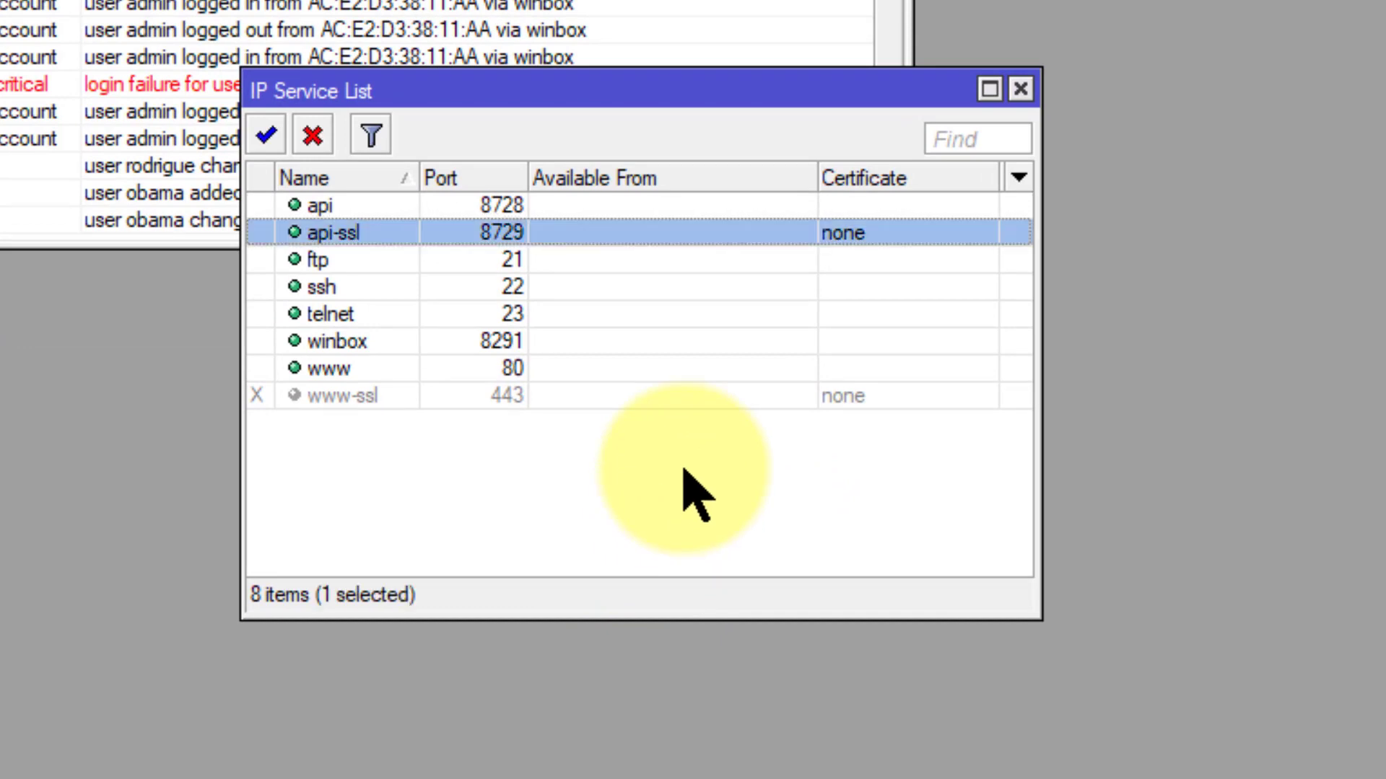
key("Up")
key("shift+Down")
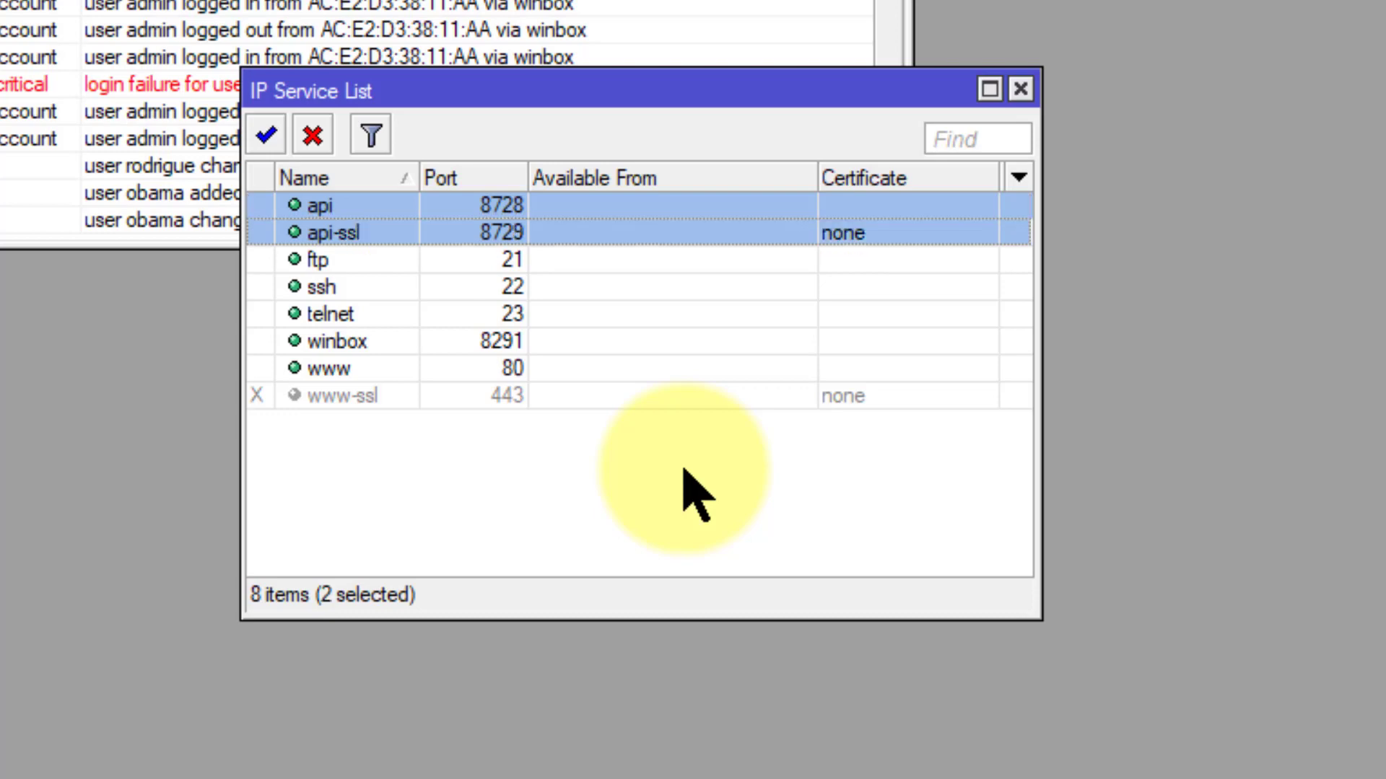
key("shift+Up")
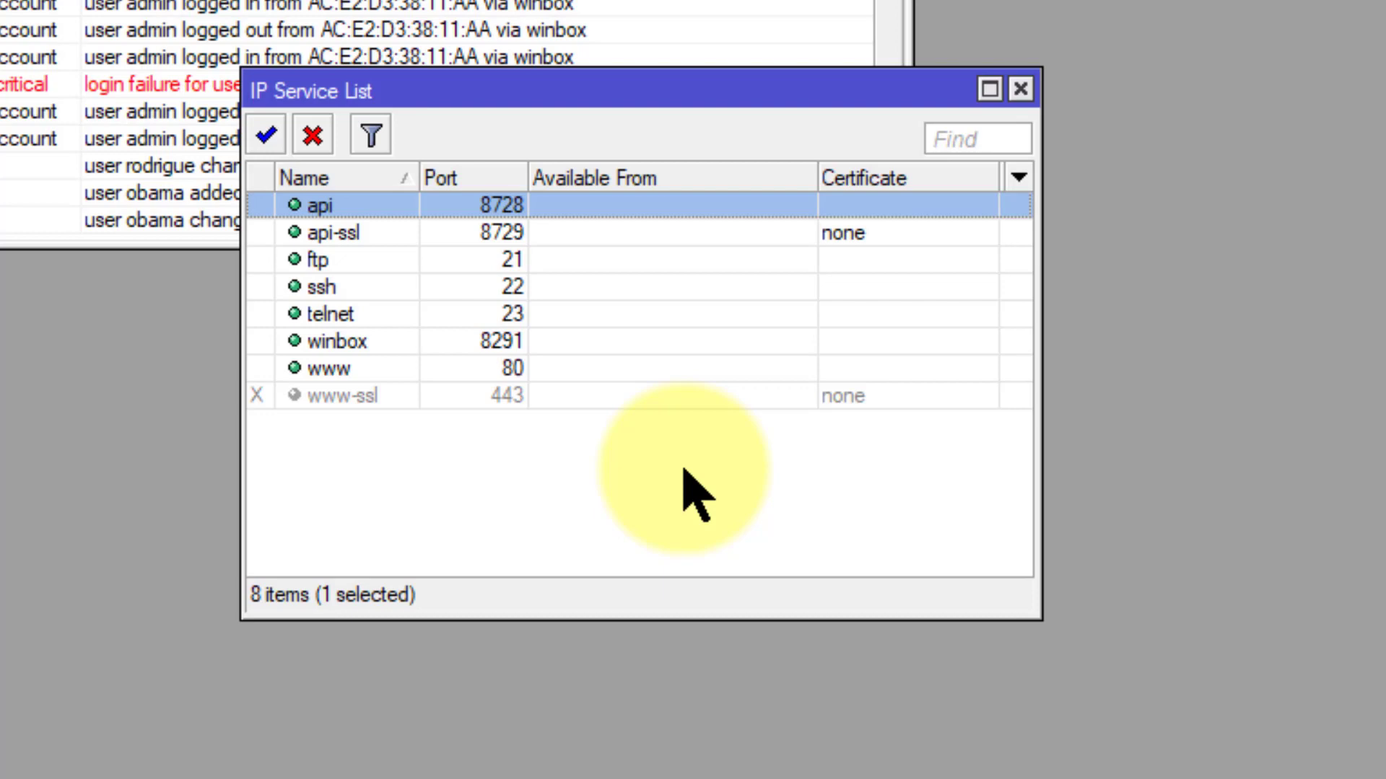
key("Down")
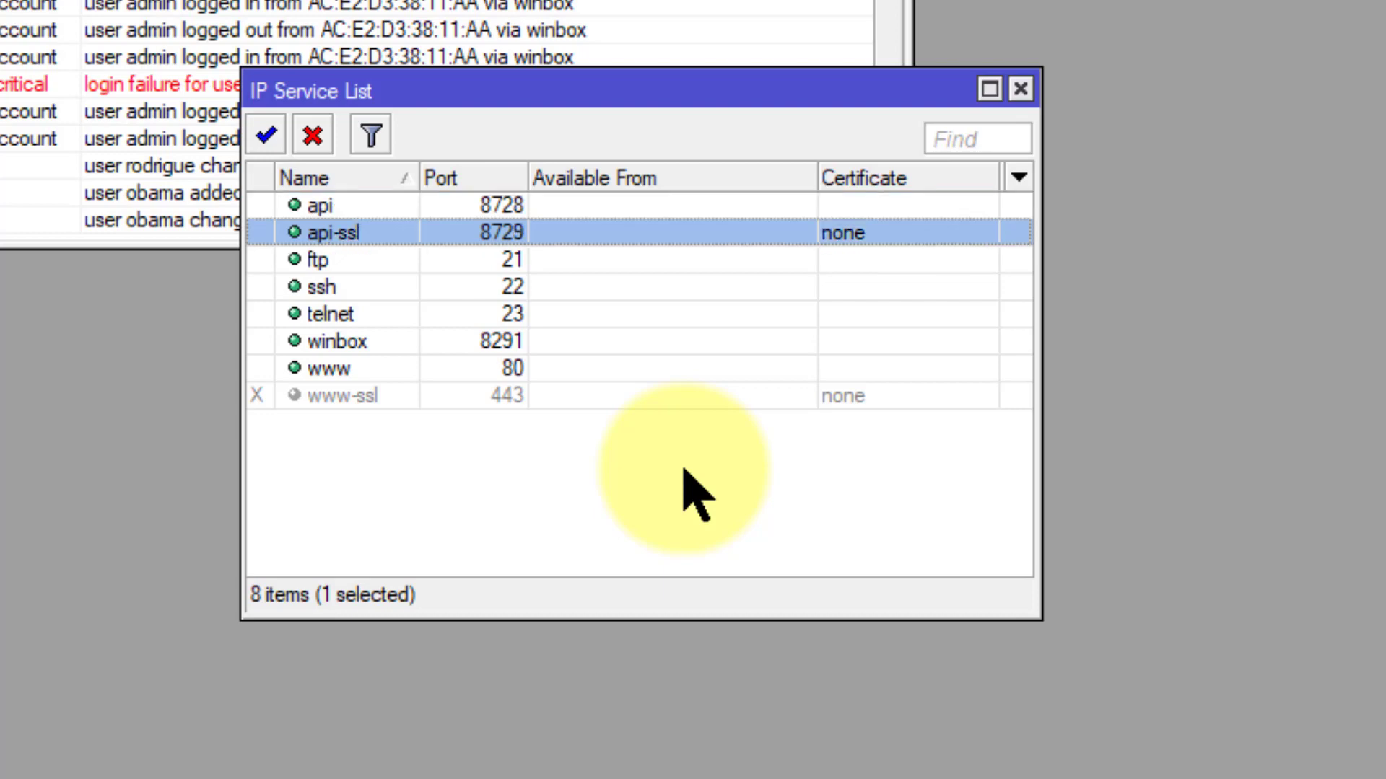
key("Up")
key("shift+Down")
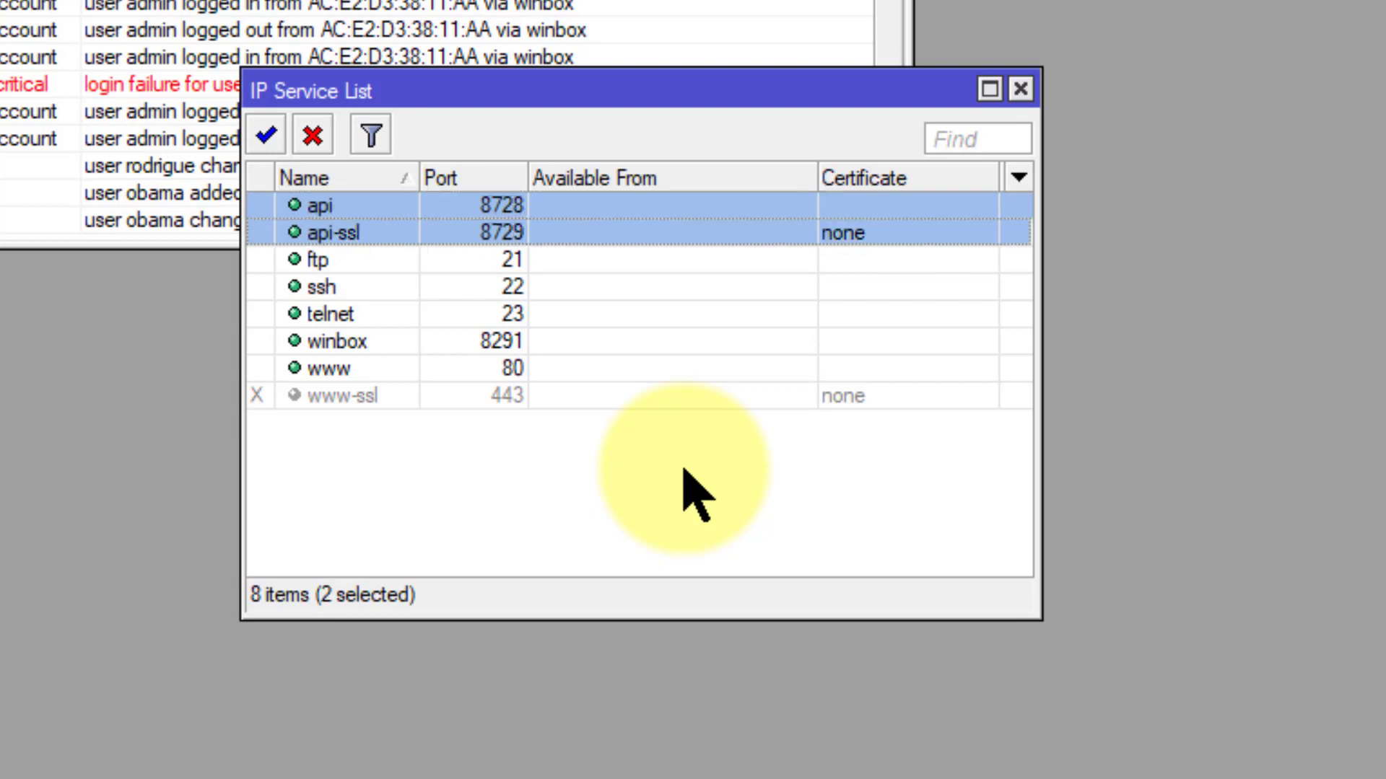
key("Down")
key("Up")
key("Up")
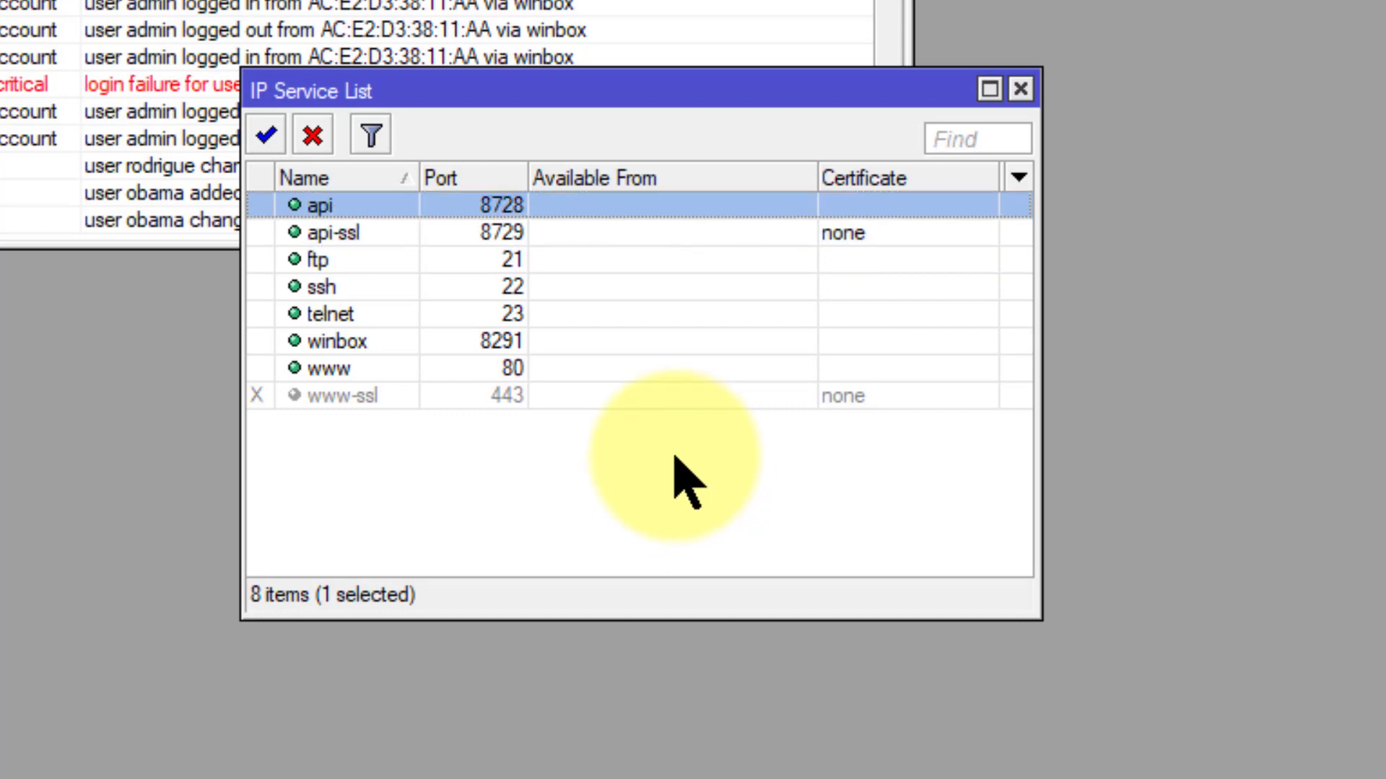
key("shift+Down")
key("shift+Down")
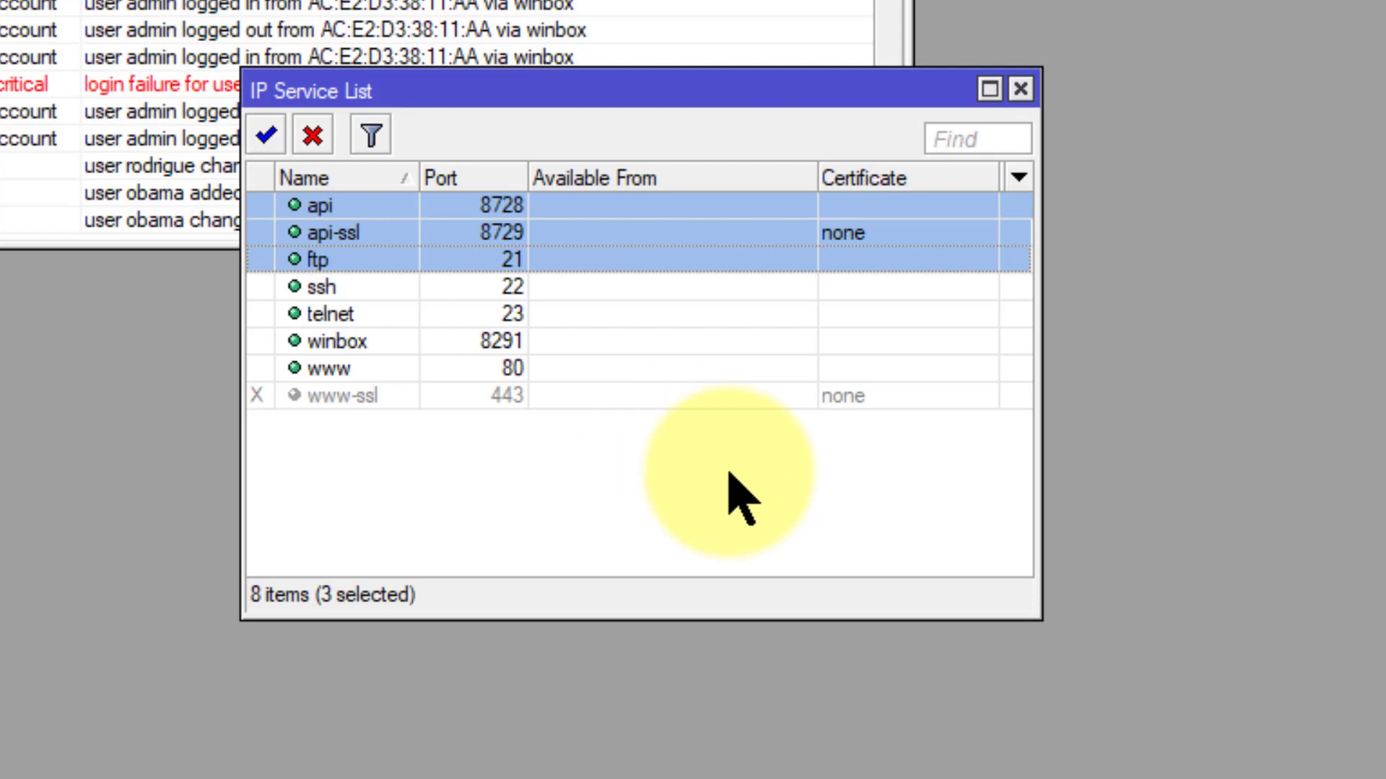
Step: Disable api, api-ssl, ftp, telnet and www, leaving only ssh (22) and winbox (8291) enabled
left_click(312, 136)
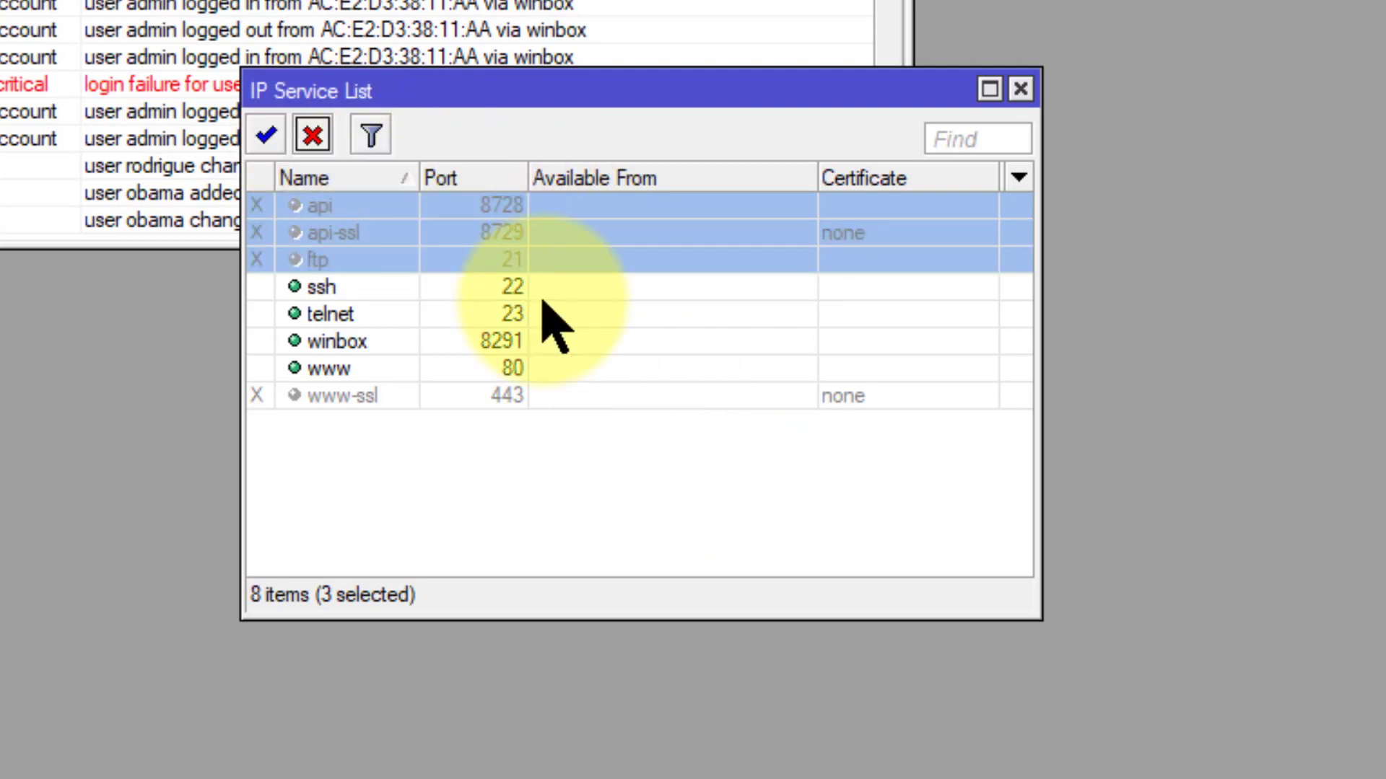
left_click(599, 314)
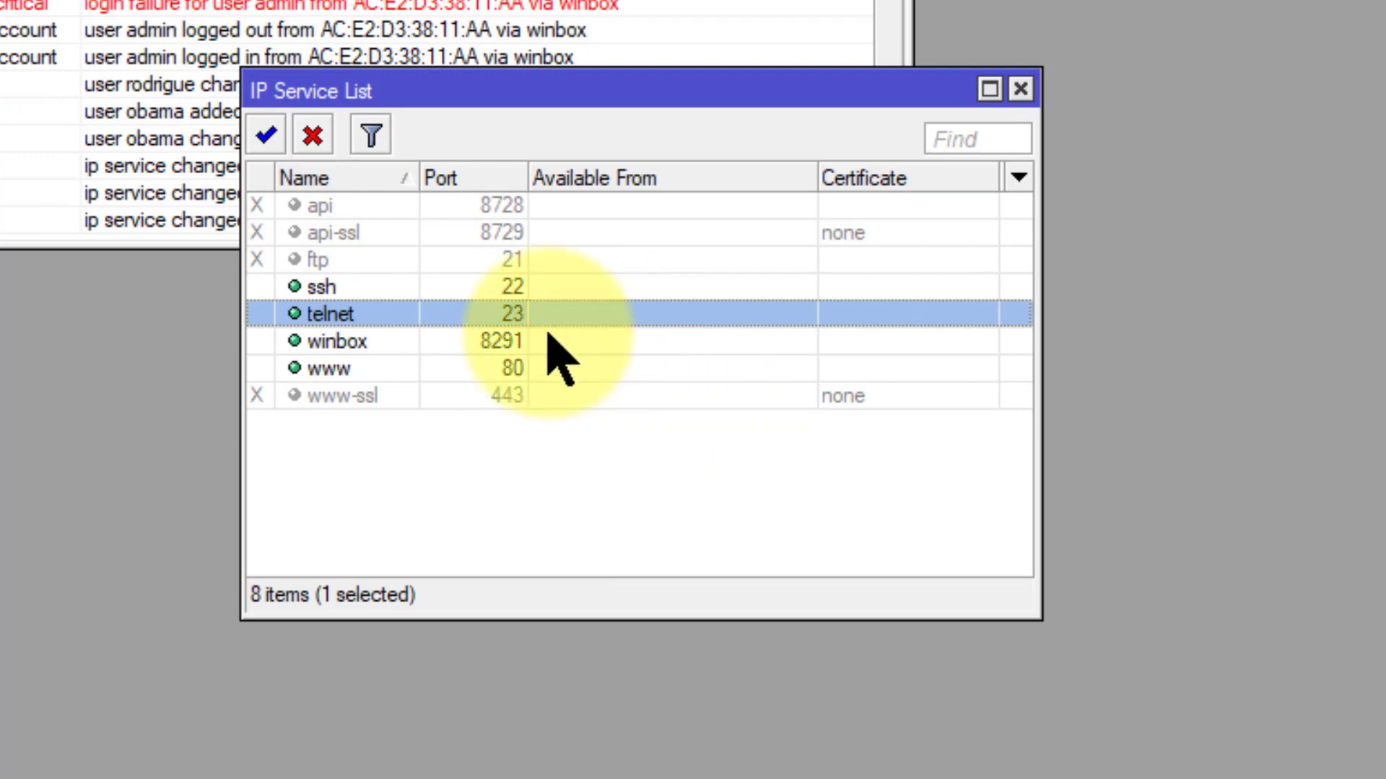
left_click(313, 136)
left_click(794, 368)
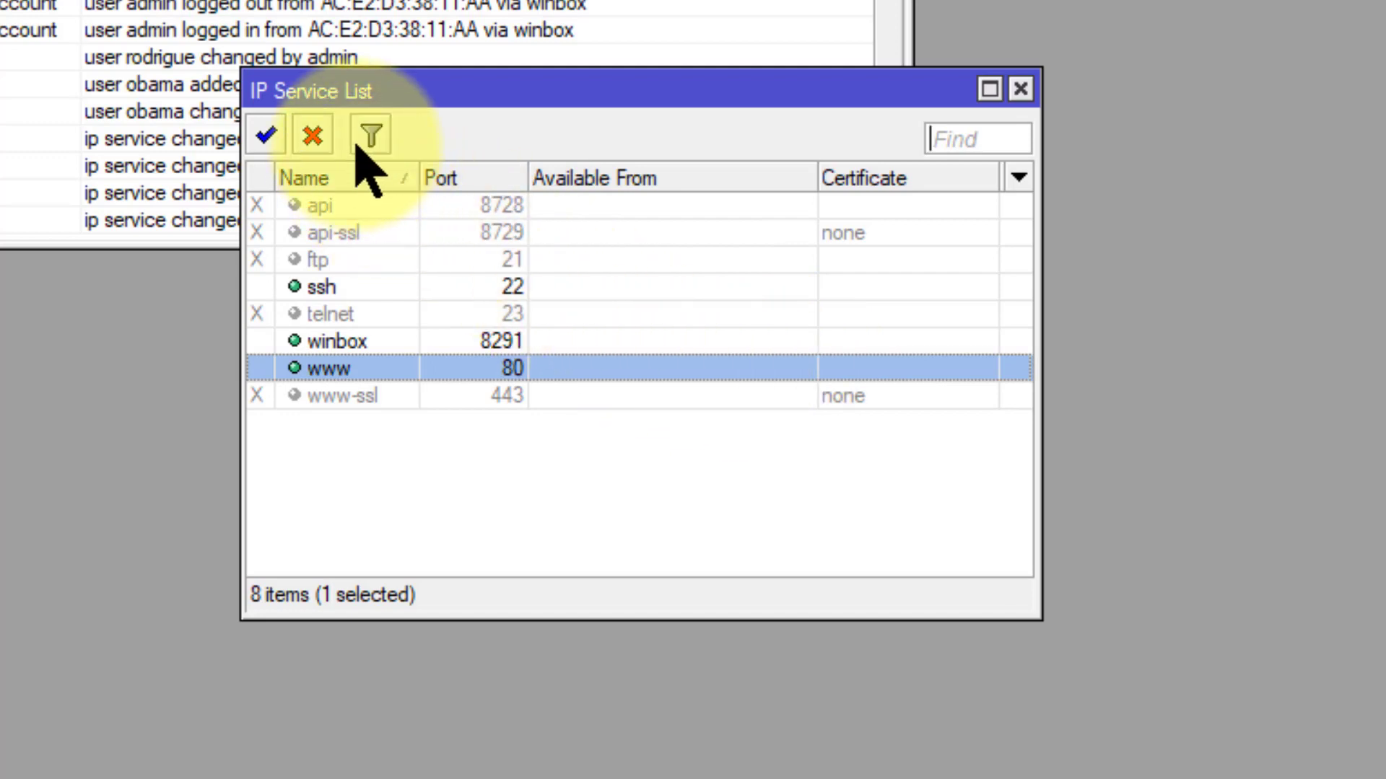
left_click(322, 139)
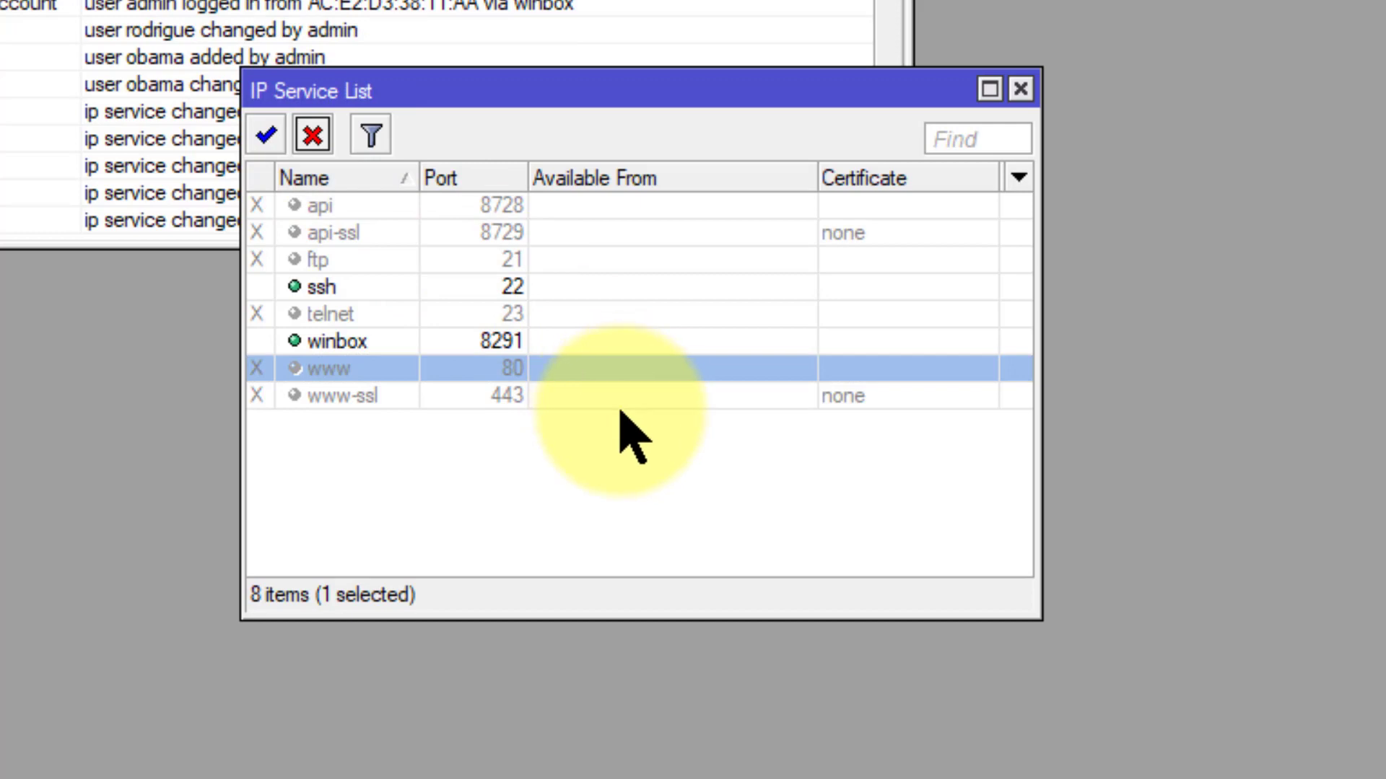
left_click(519, 405)
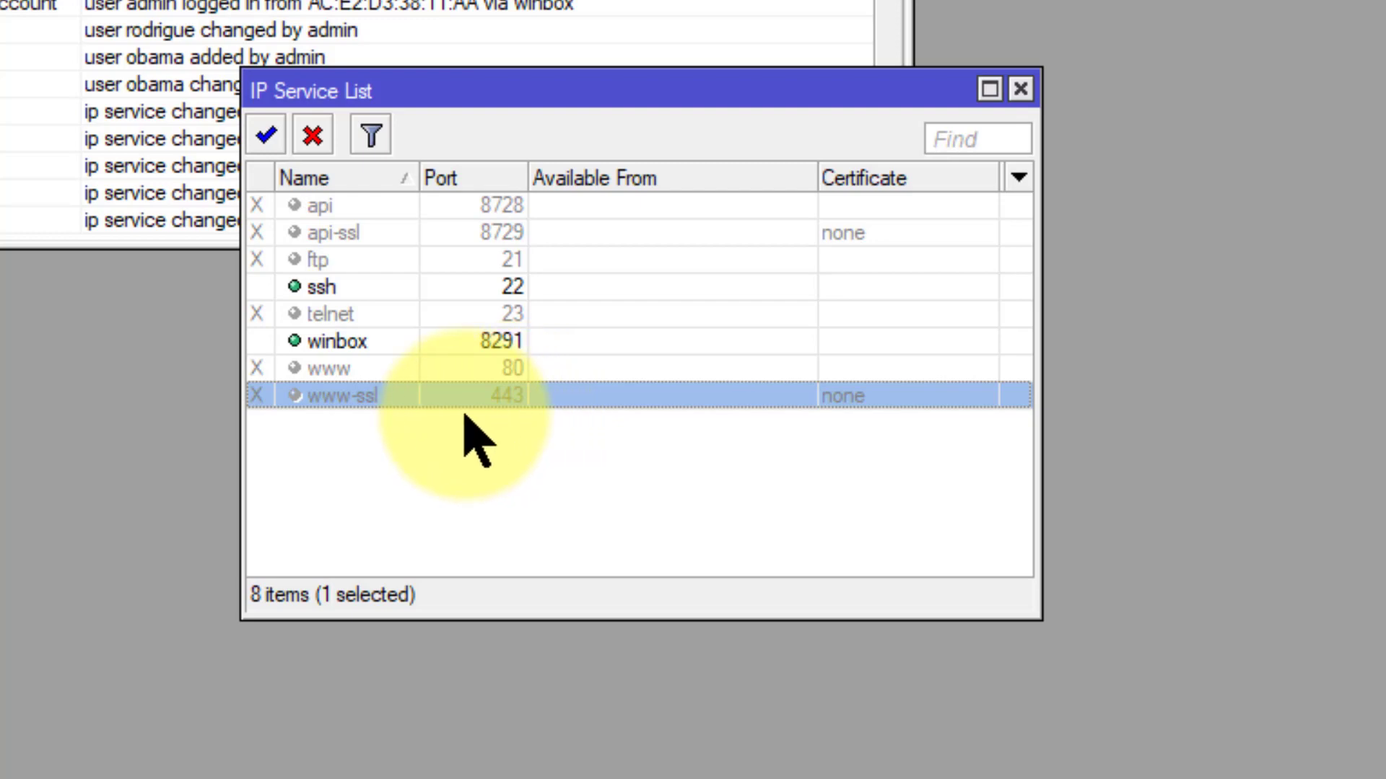
left_click(327, 266)
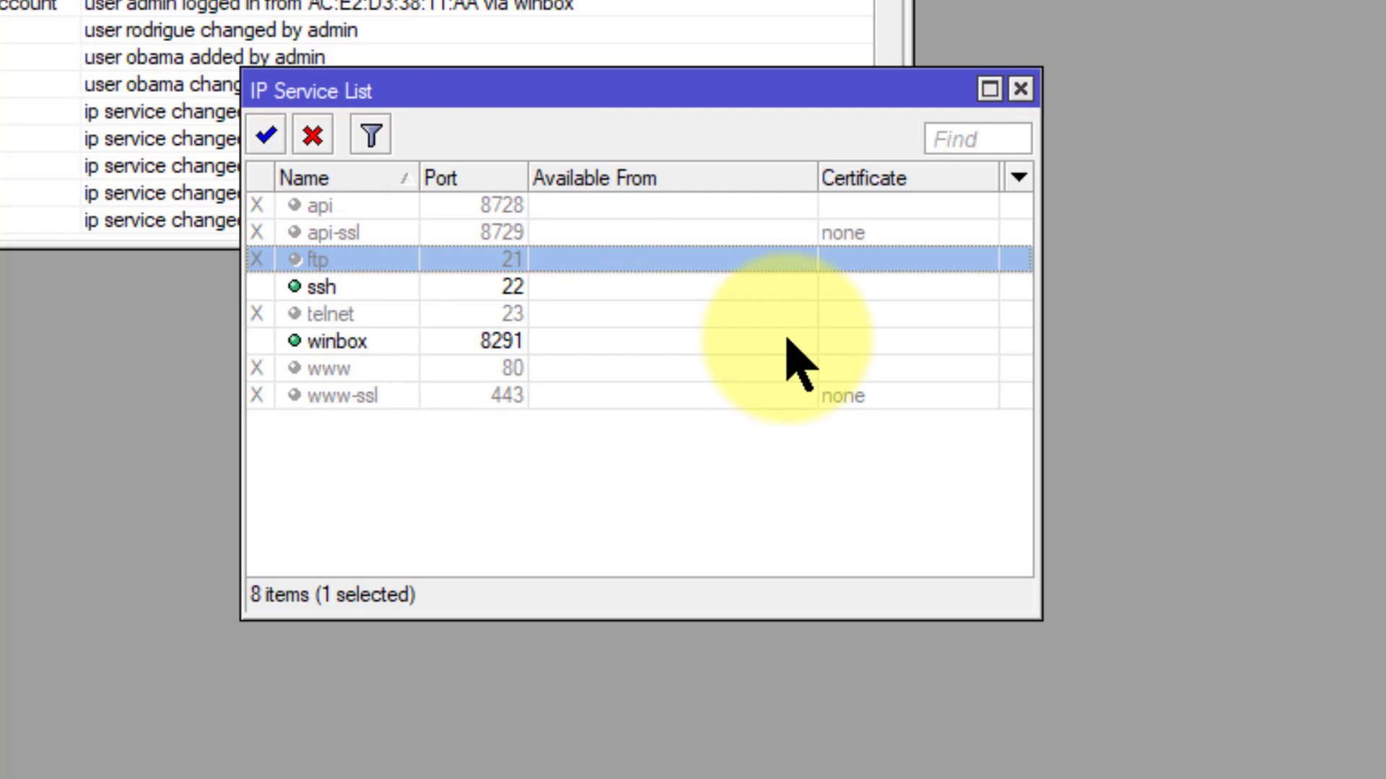
Step: Change the ssh service port from 22 to 6022
key("Down")
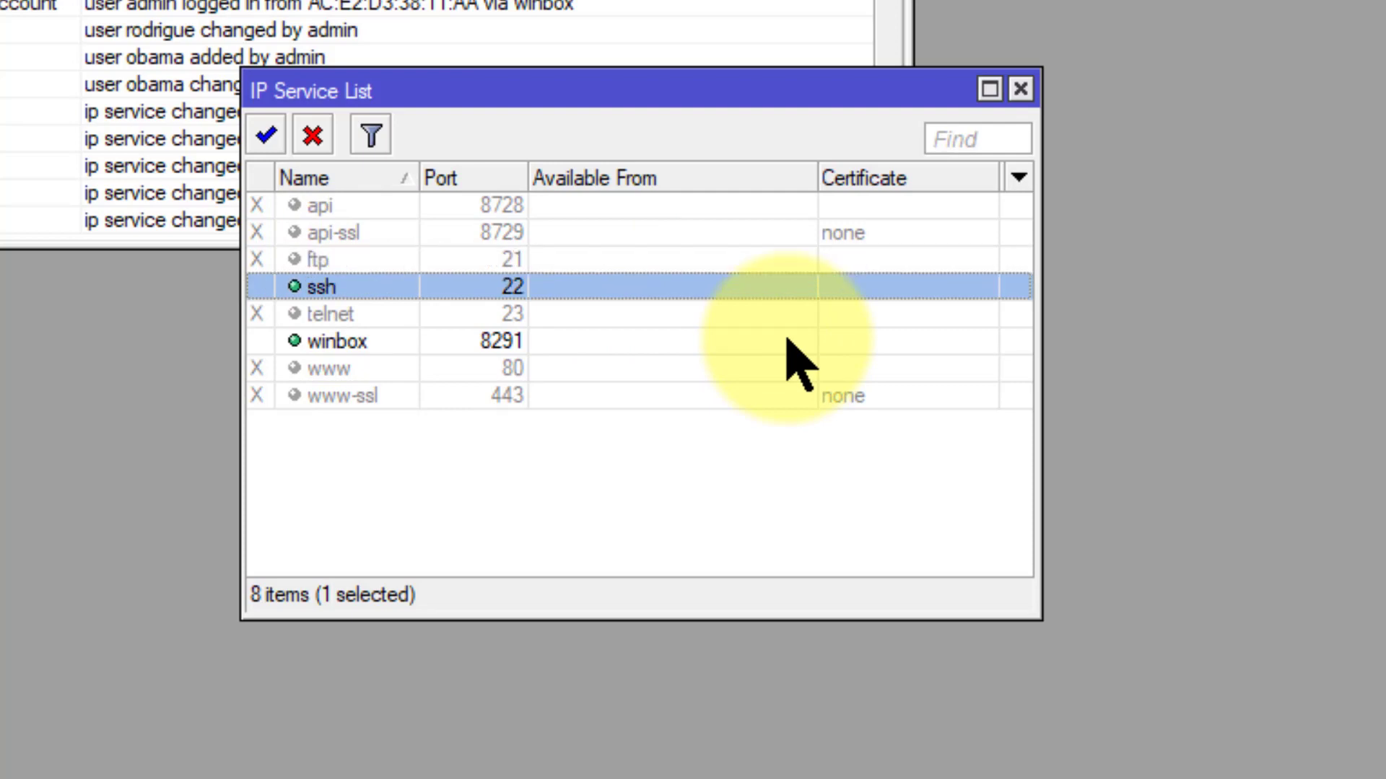
double_click(552, 292)
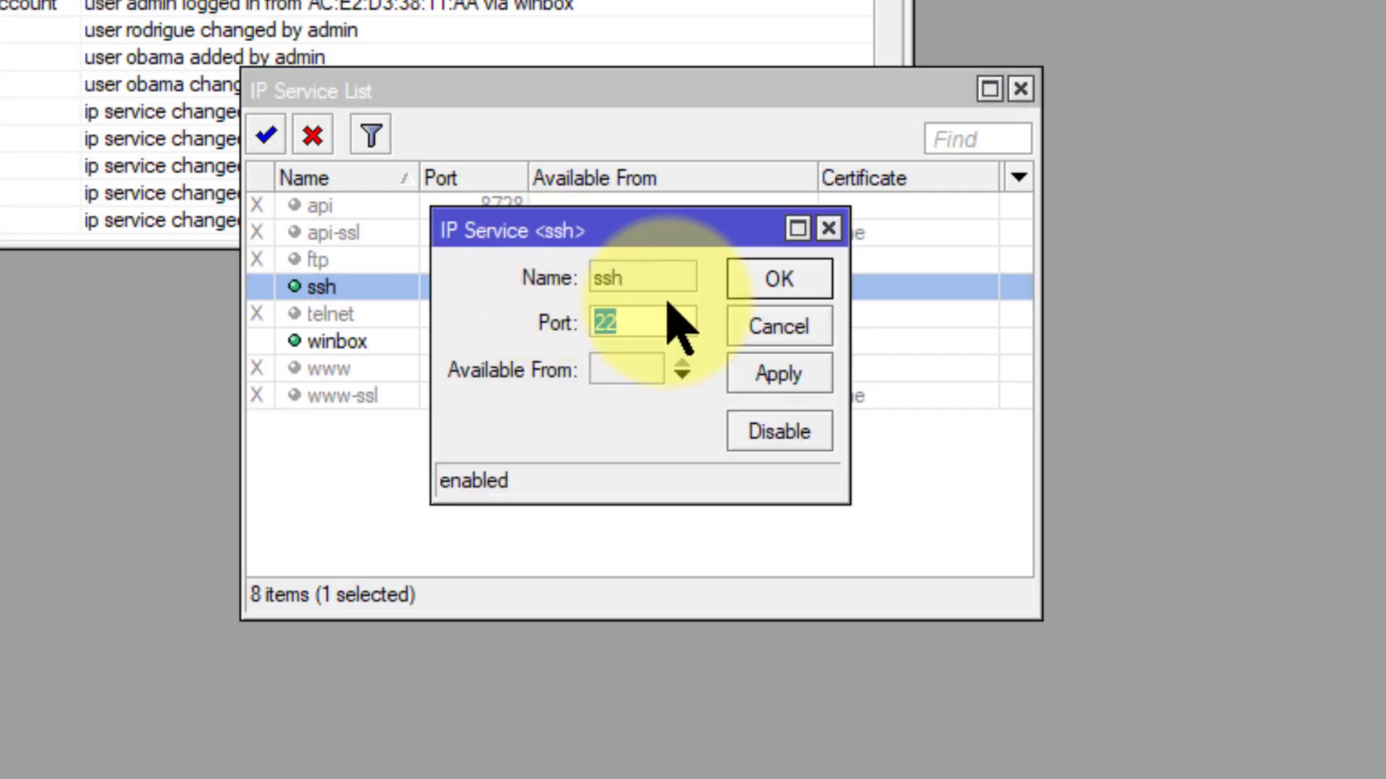
key("Left")
type("60")
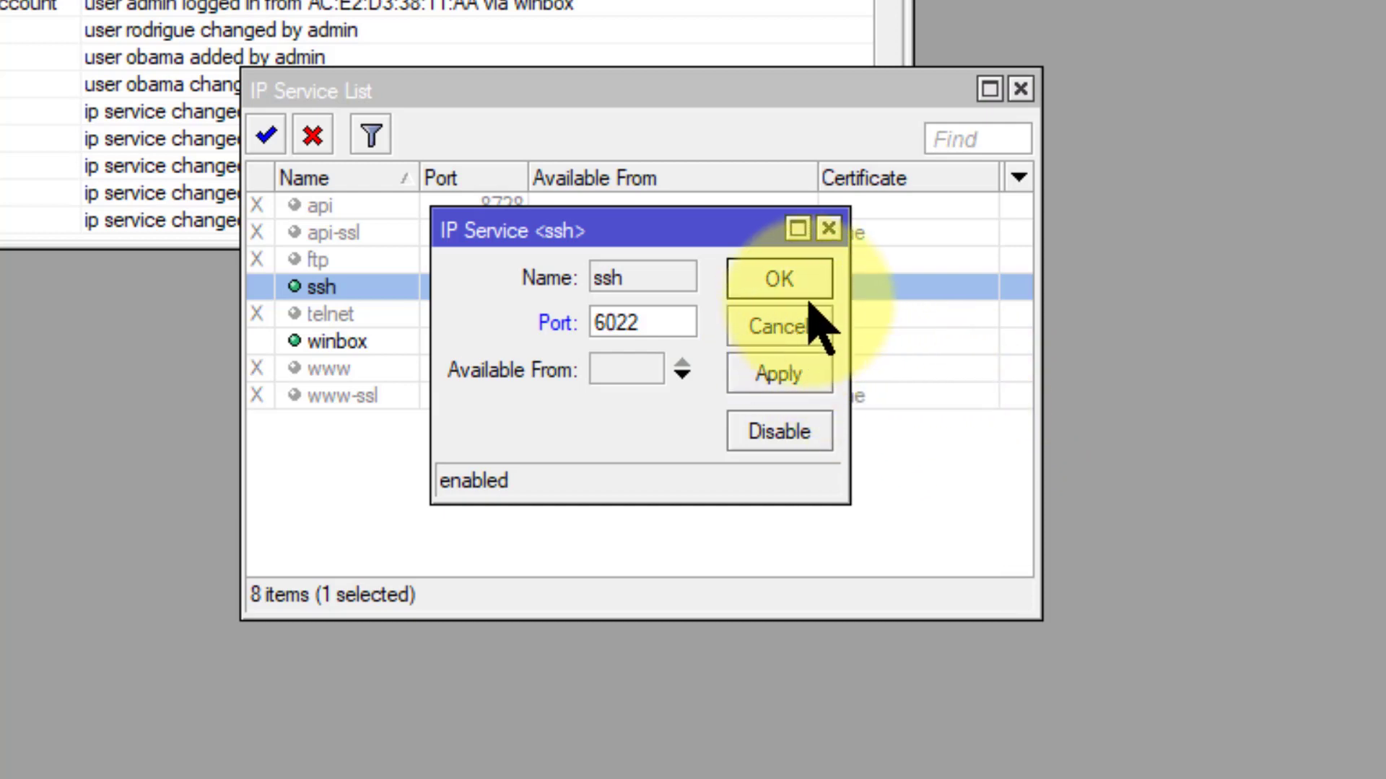
left_click(794, 277)
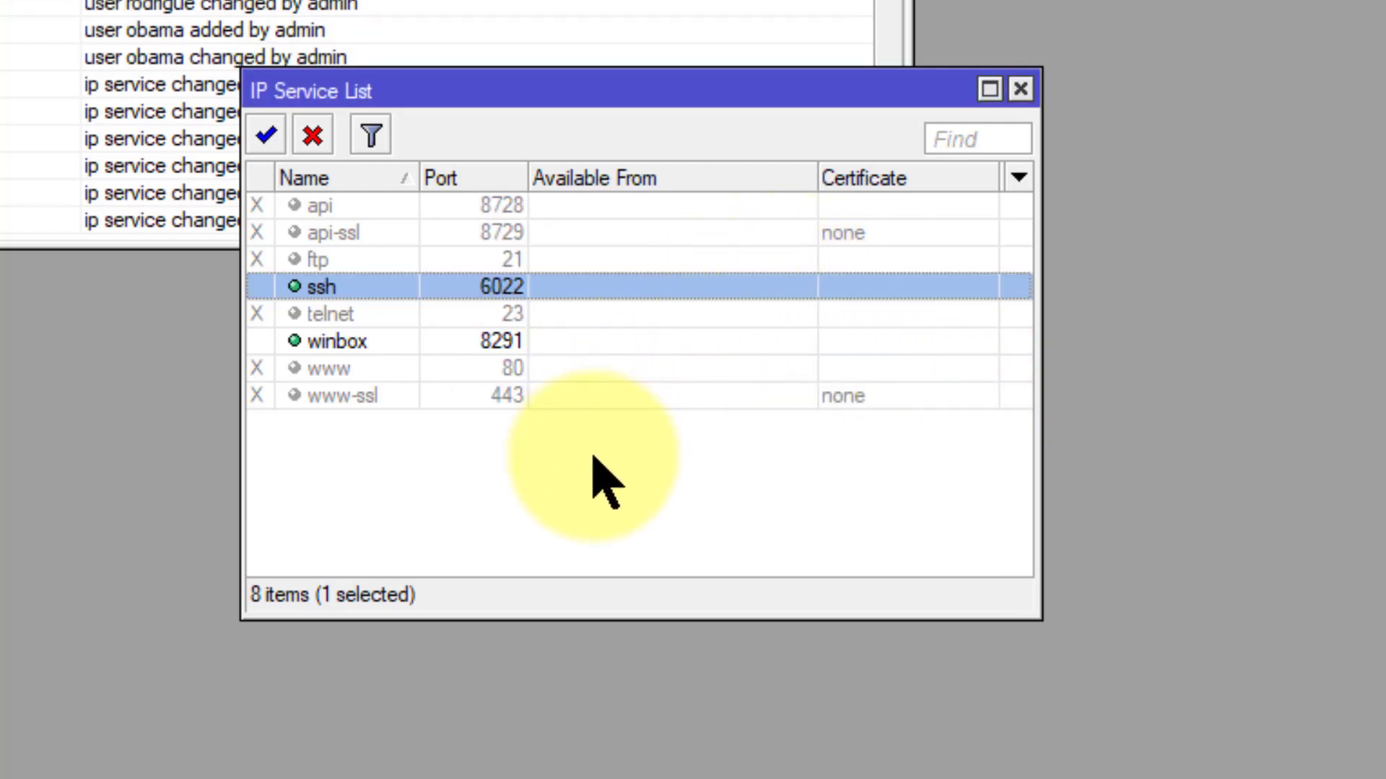
Step: Change the winbox service port from 8291 to 62091
key("Down")
key("Down")
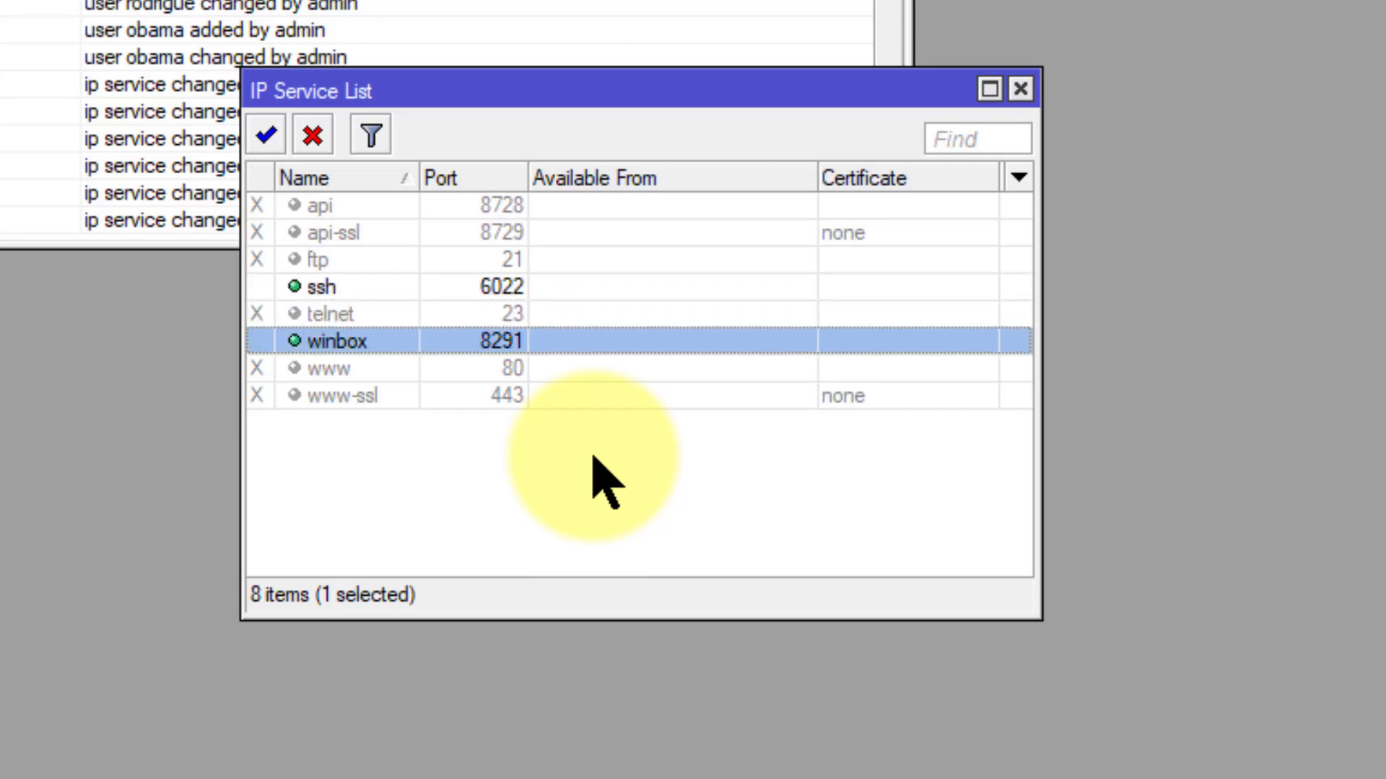
double_click(541, 345)
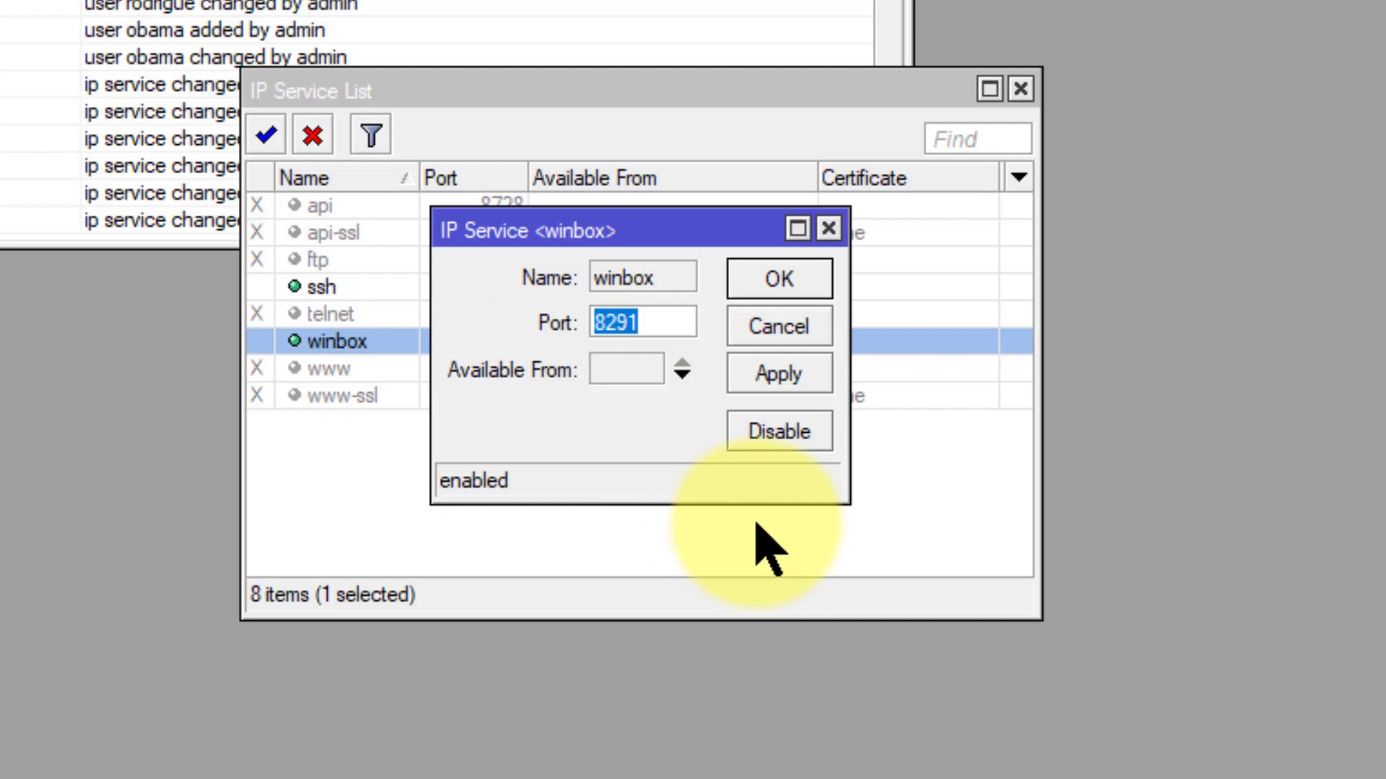
key("Right")
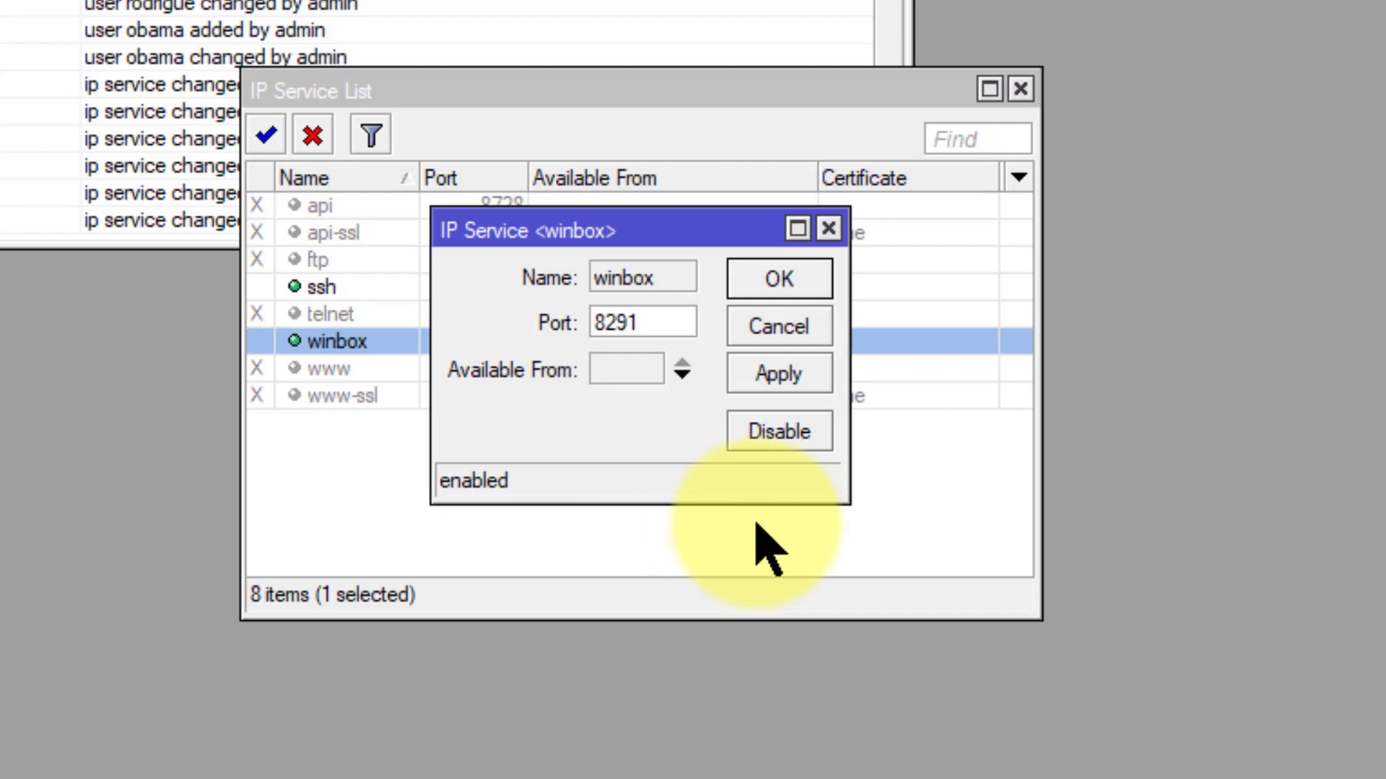
key("Left")
key("Left")
key("Left")
key("BackSpace")
type("6")
key("Right")
type("0")
left_click(767, 280)
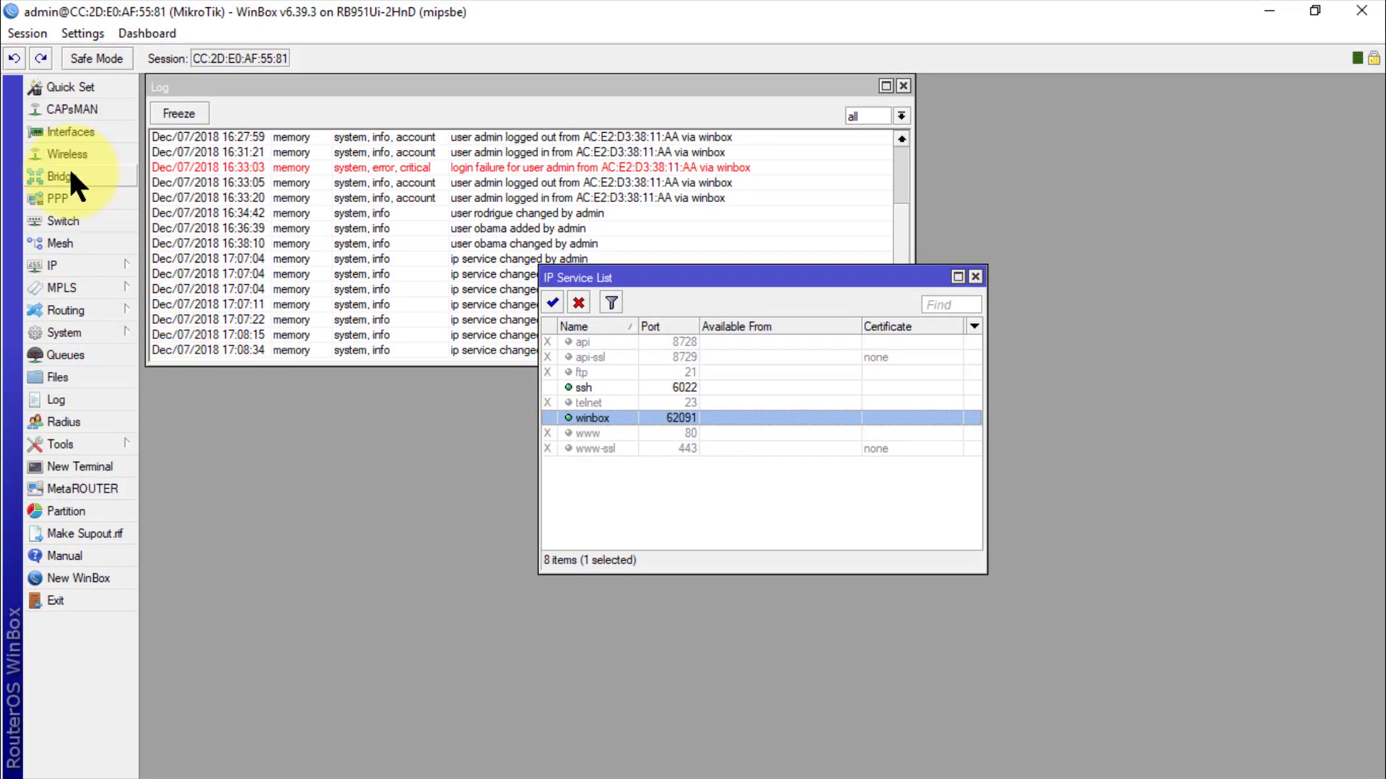
Step: Disconnect from the router, select it in Neighbors and append port :62091 to its address
left_click(26, 33)
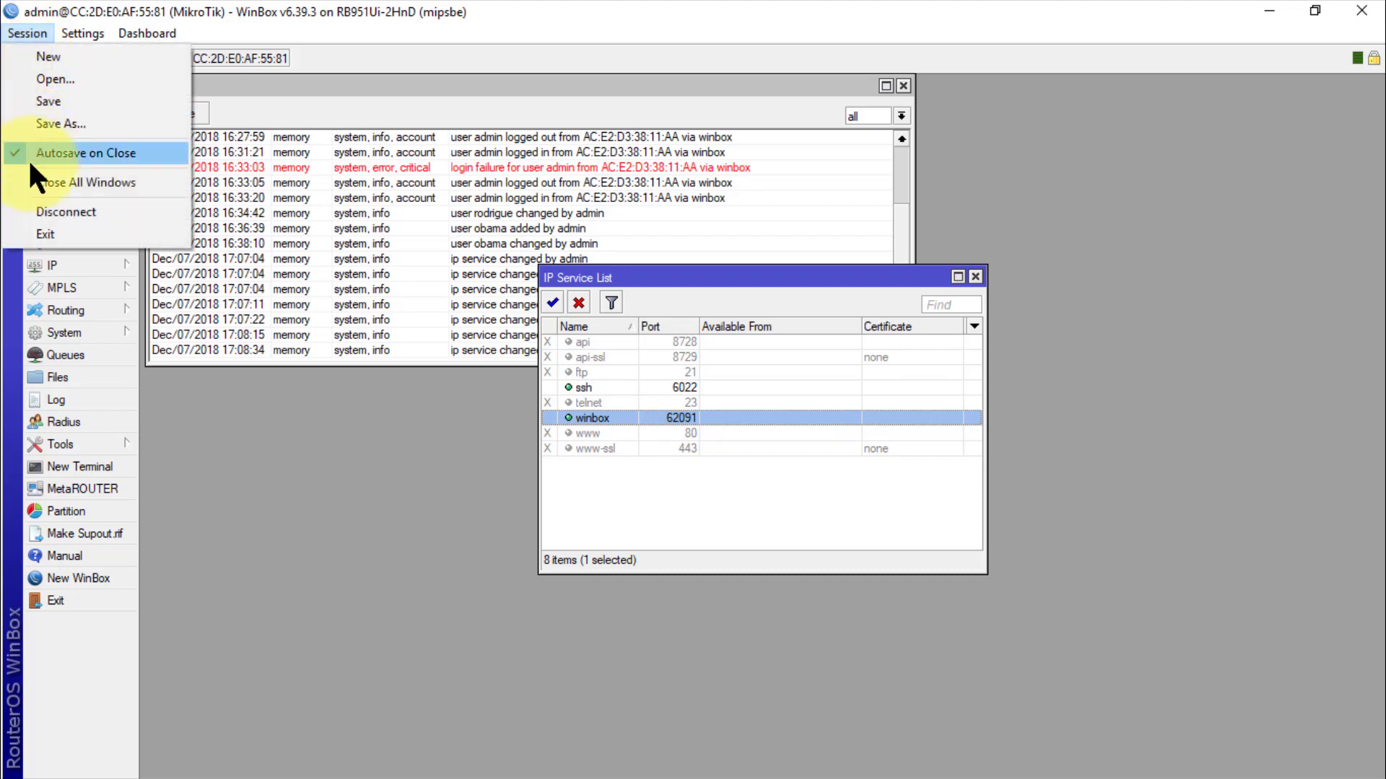
left_click(51, 208)
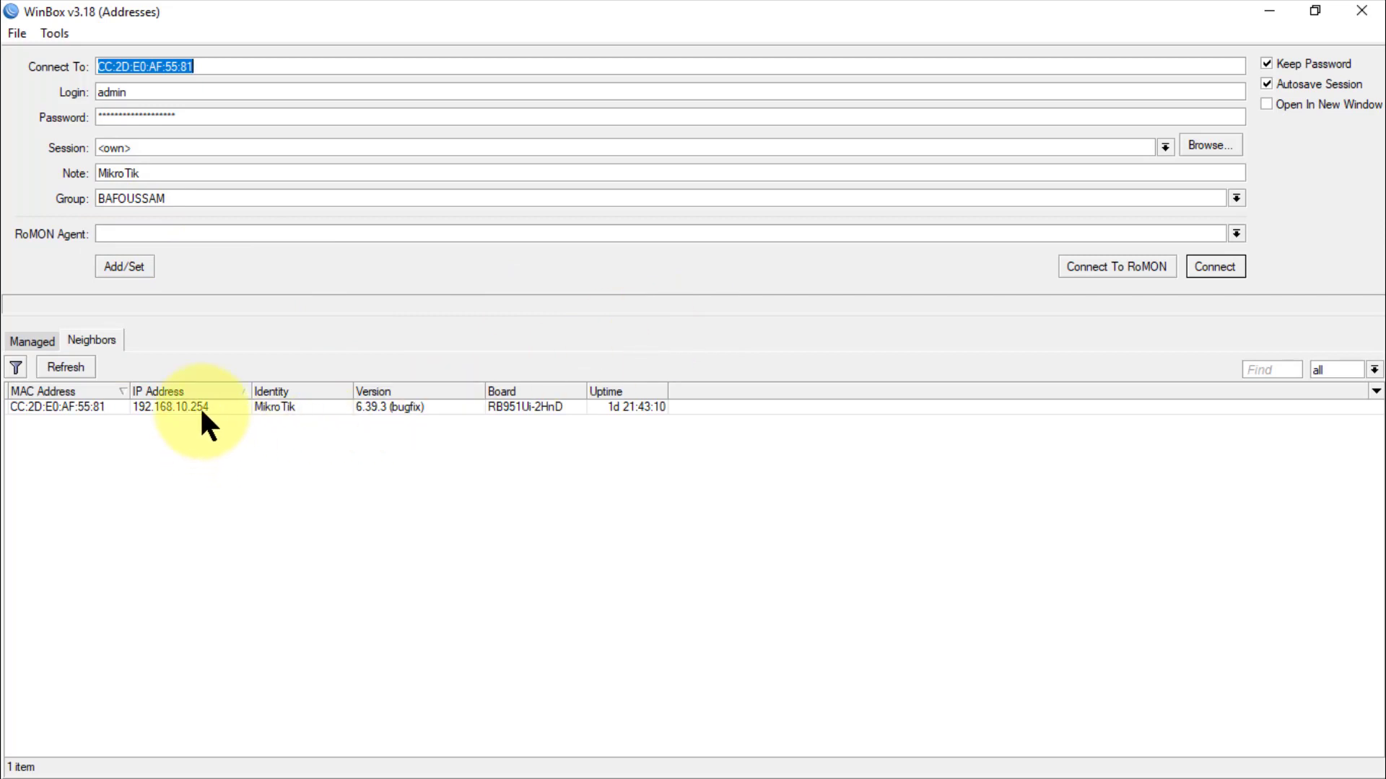
left_click(203, 407)
left_click(323, 67)
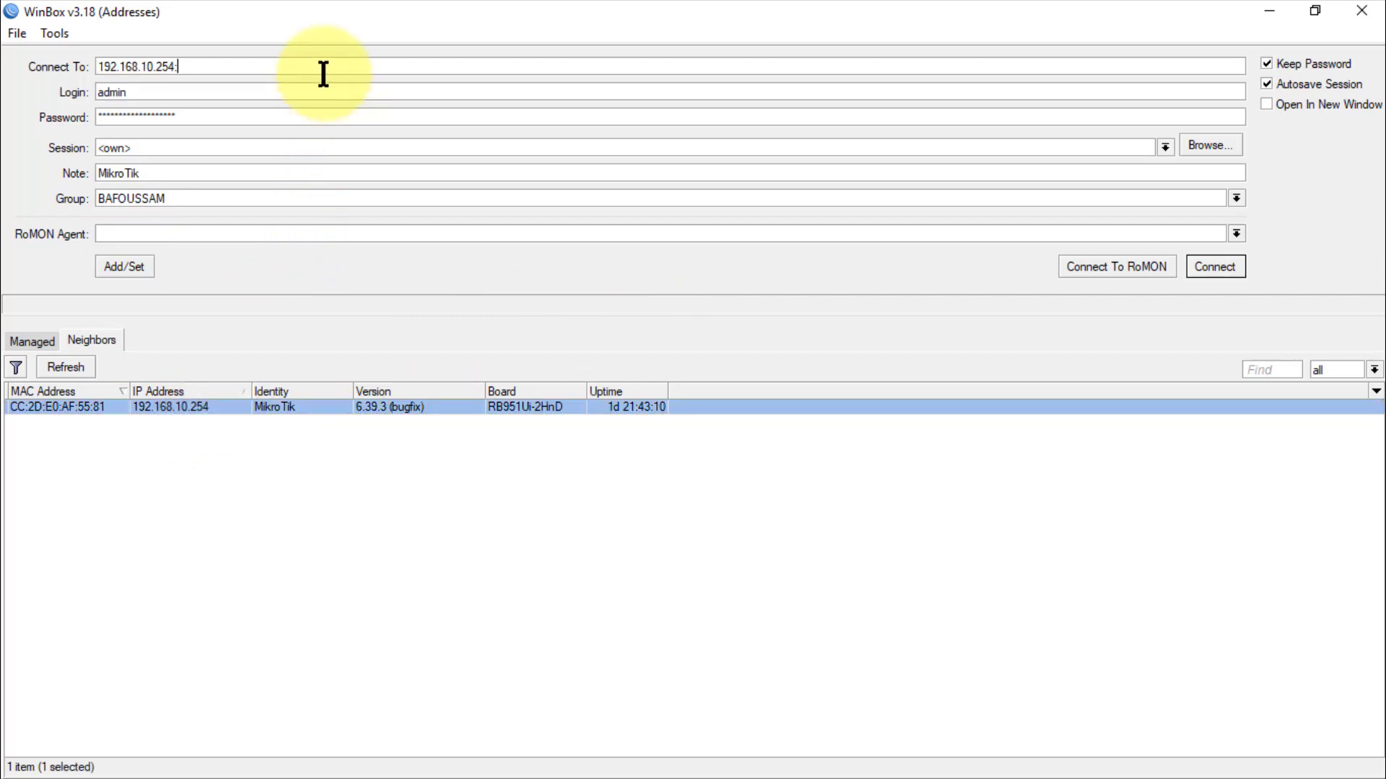
type(":62091")
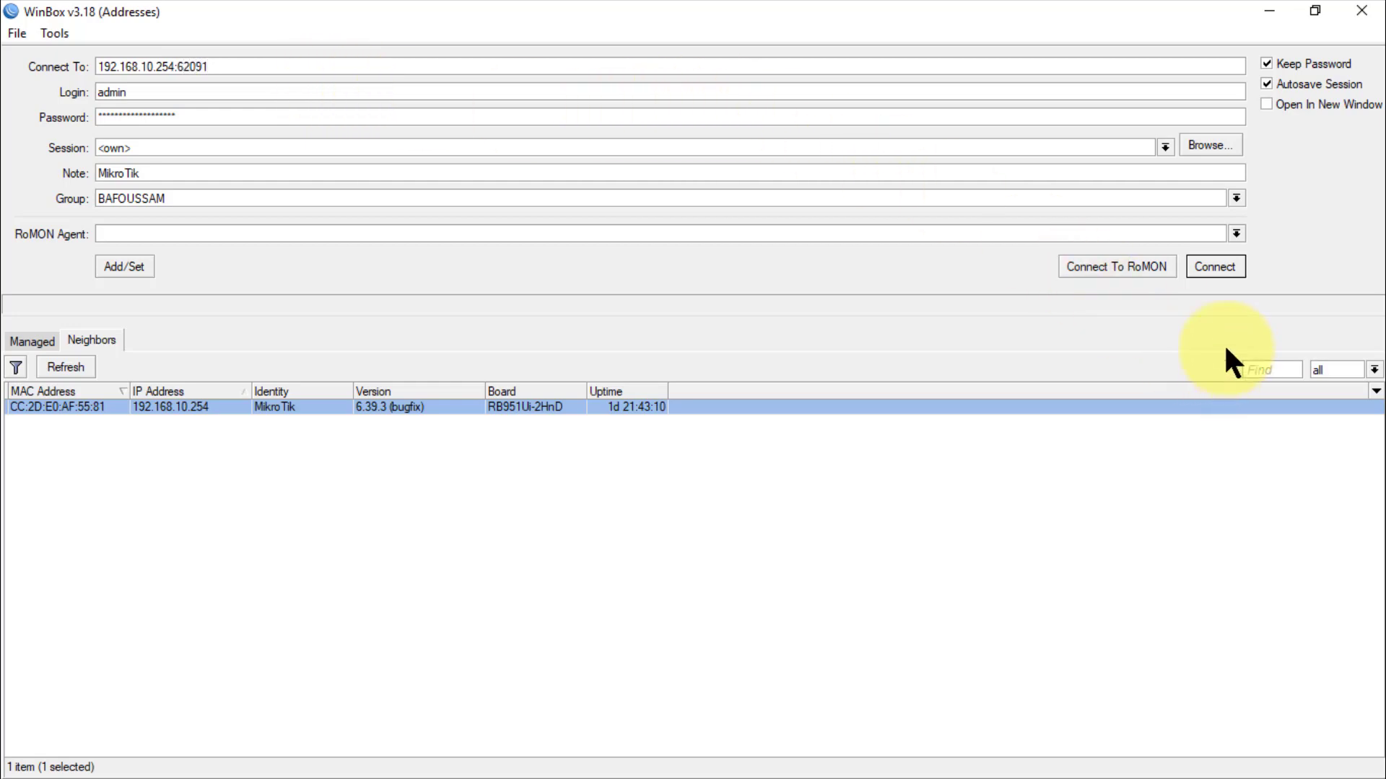
Step: After a failed connect without the port, re-enter the address as 192.168.10.254:62091
key("BackSpace")
key("BackSpace")
key("BackSpace")
key("BackSpace")
key("BackSpace")
key("BackSpace")
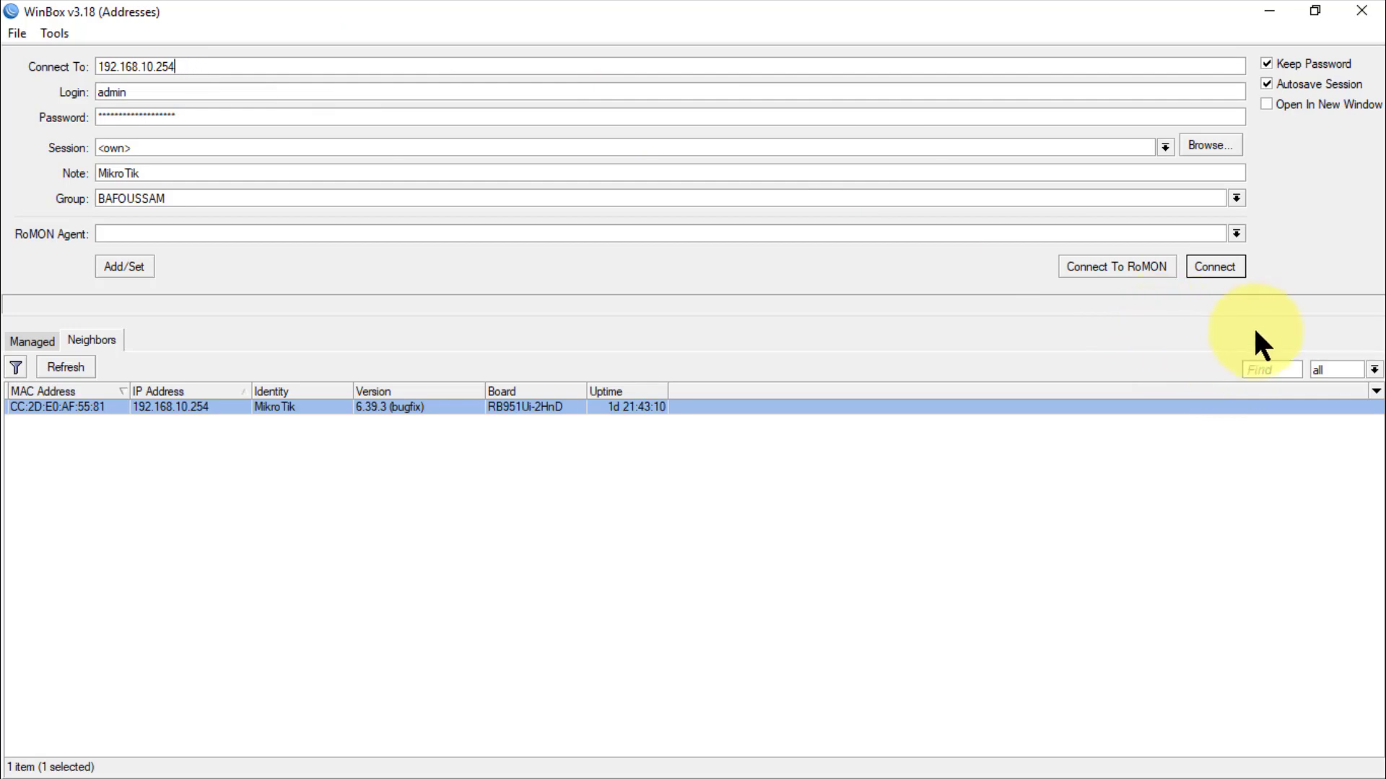
left_click(1220, 272)
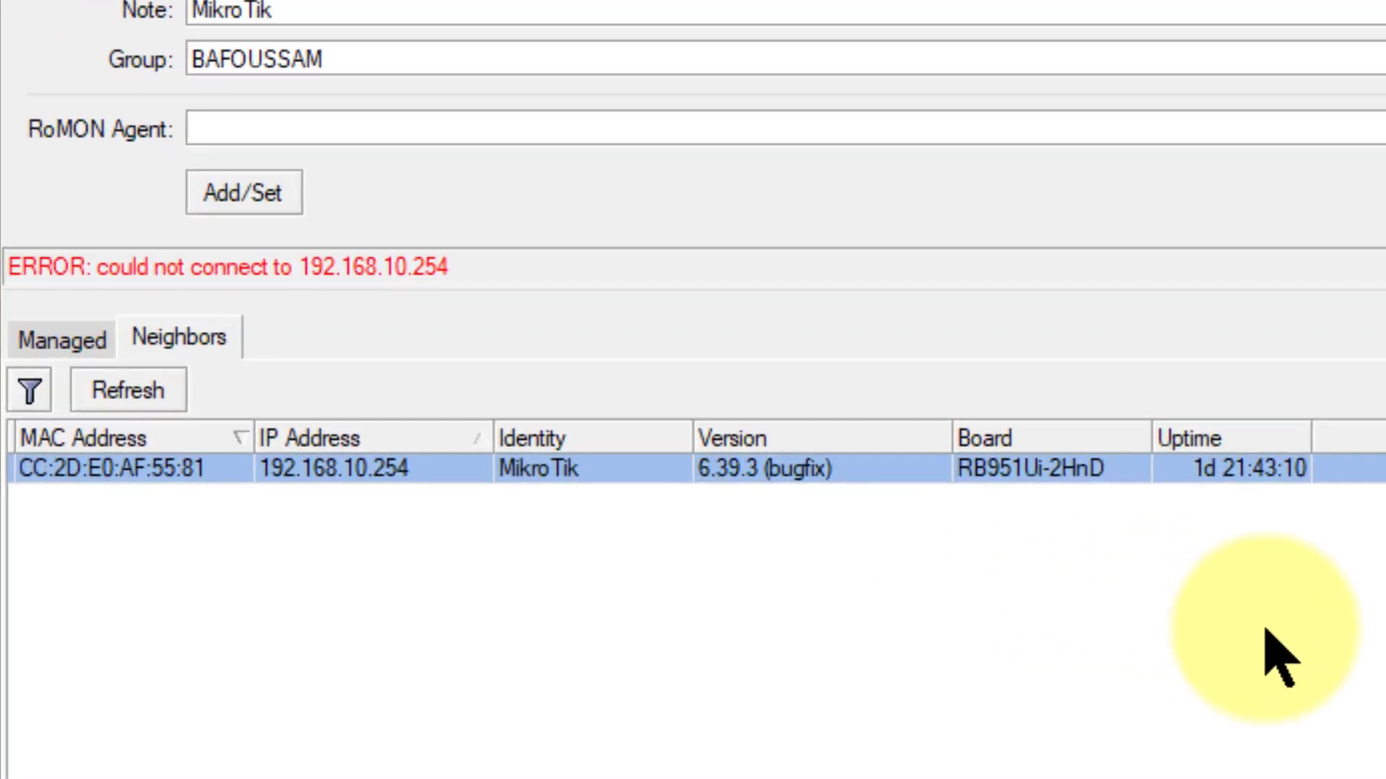
mouse_move(3, 320)
left_mouse_down()
mouse_move(100, 312)
mouse_move(473, 213)
mouse_move(14, 207)
left_mouse_up()
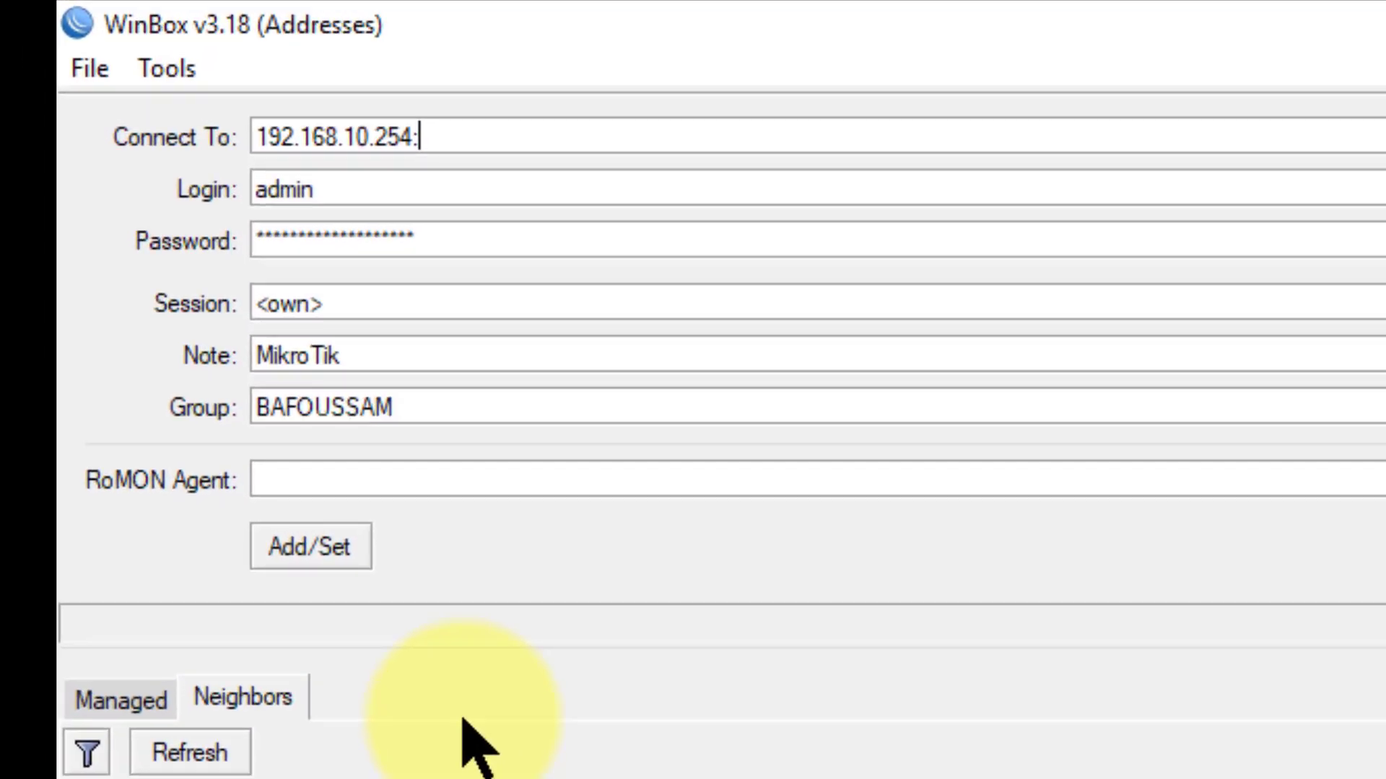
type("6202")
key("BackSpace")
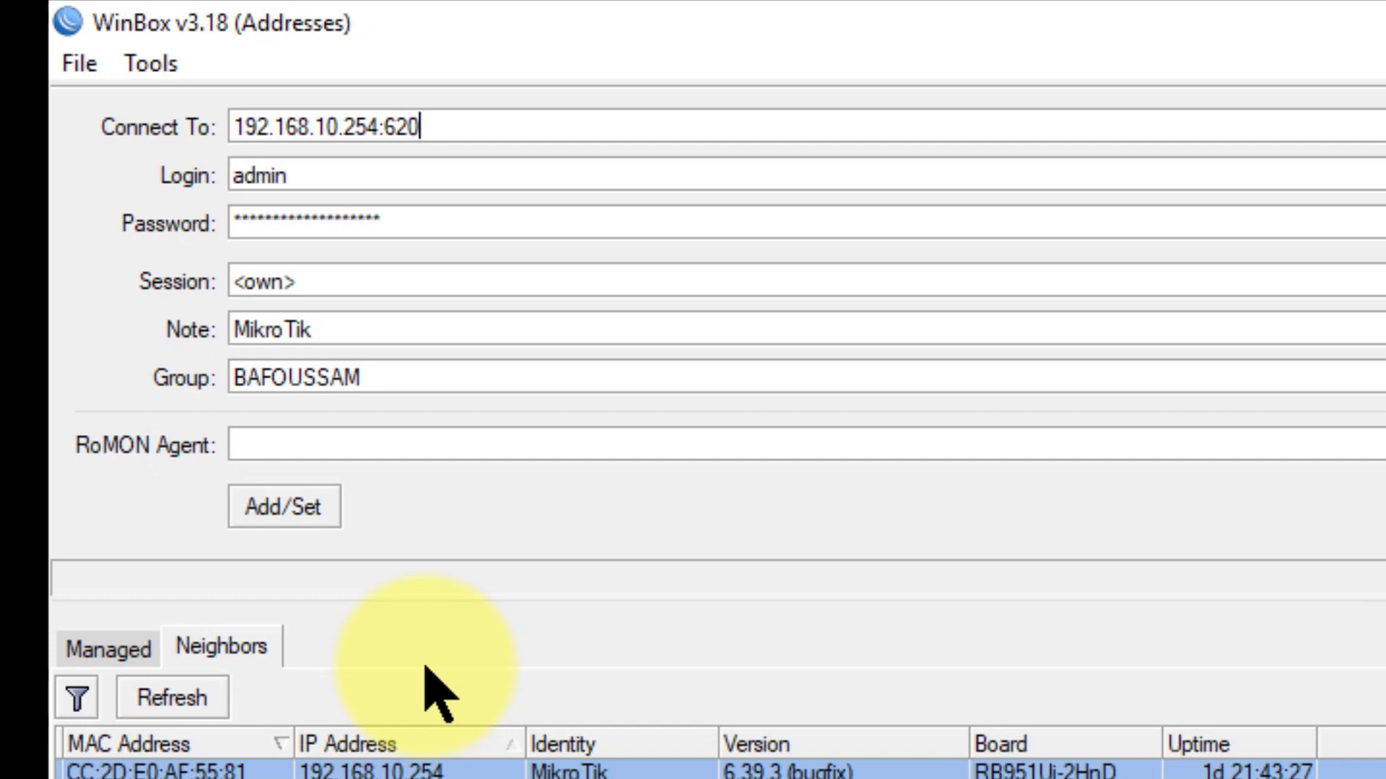
type("91")
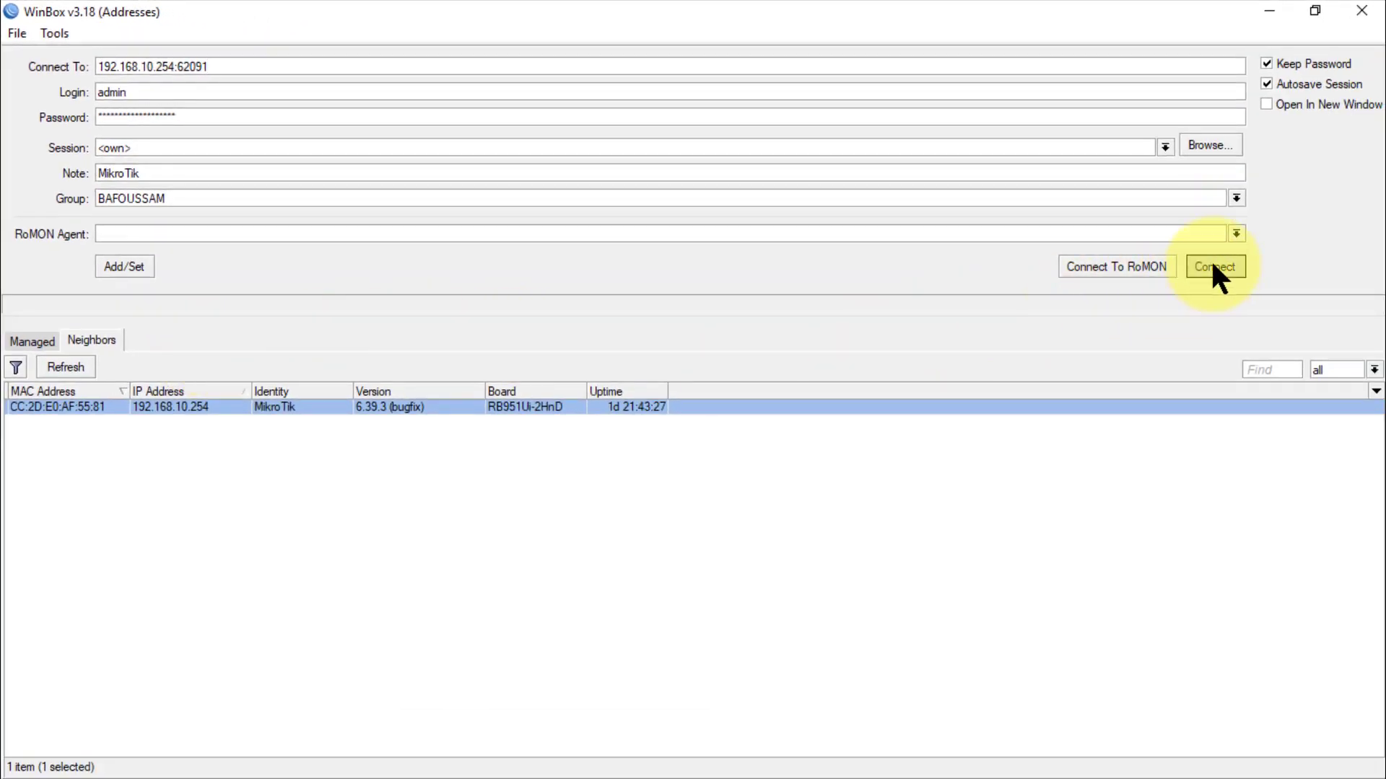
Step: Connect on port 62091 and, after the admin login is refused, log in as the other user account
left_click(1212, 268)
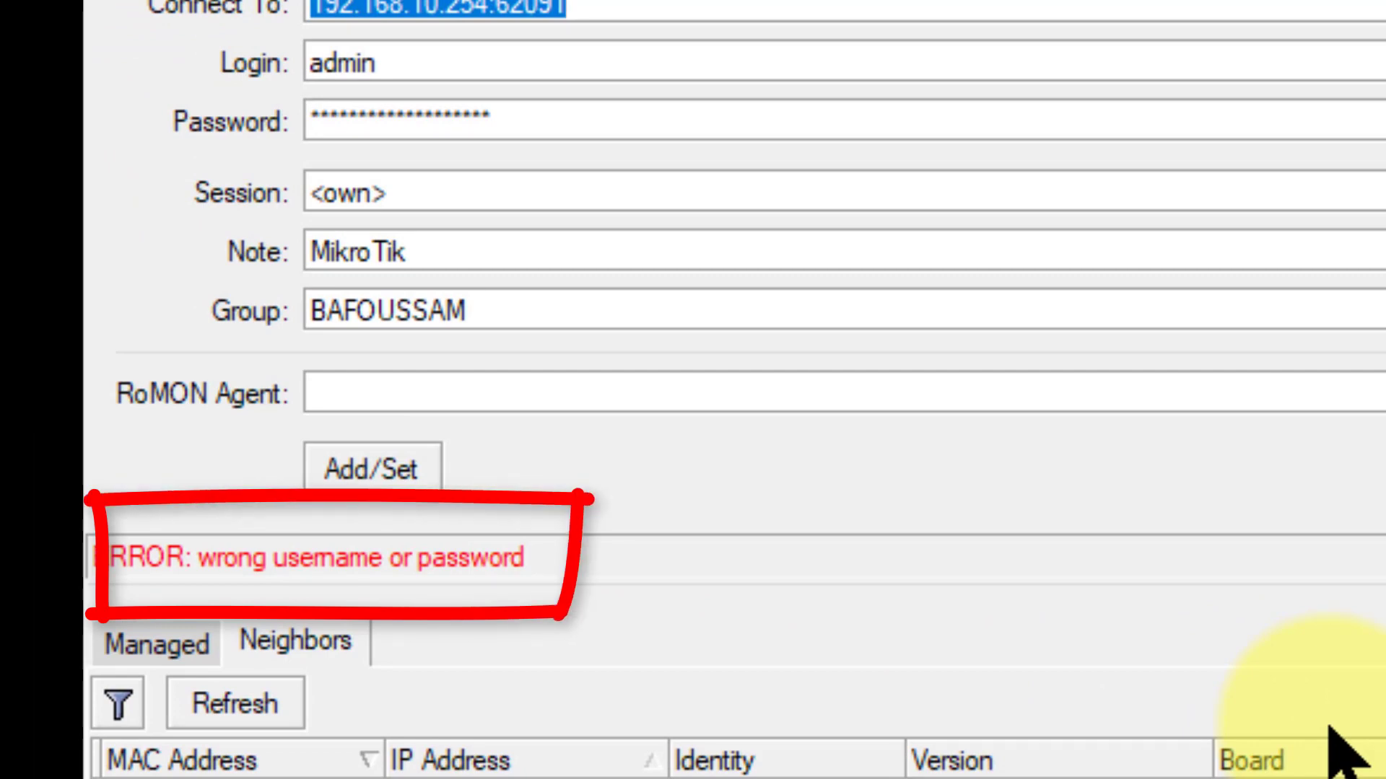
key("Tab")
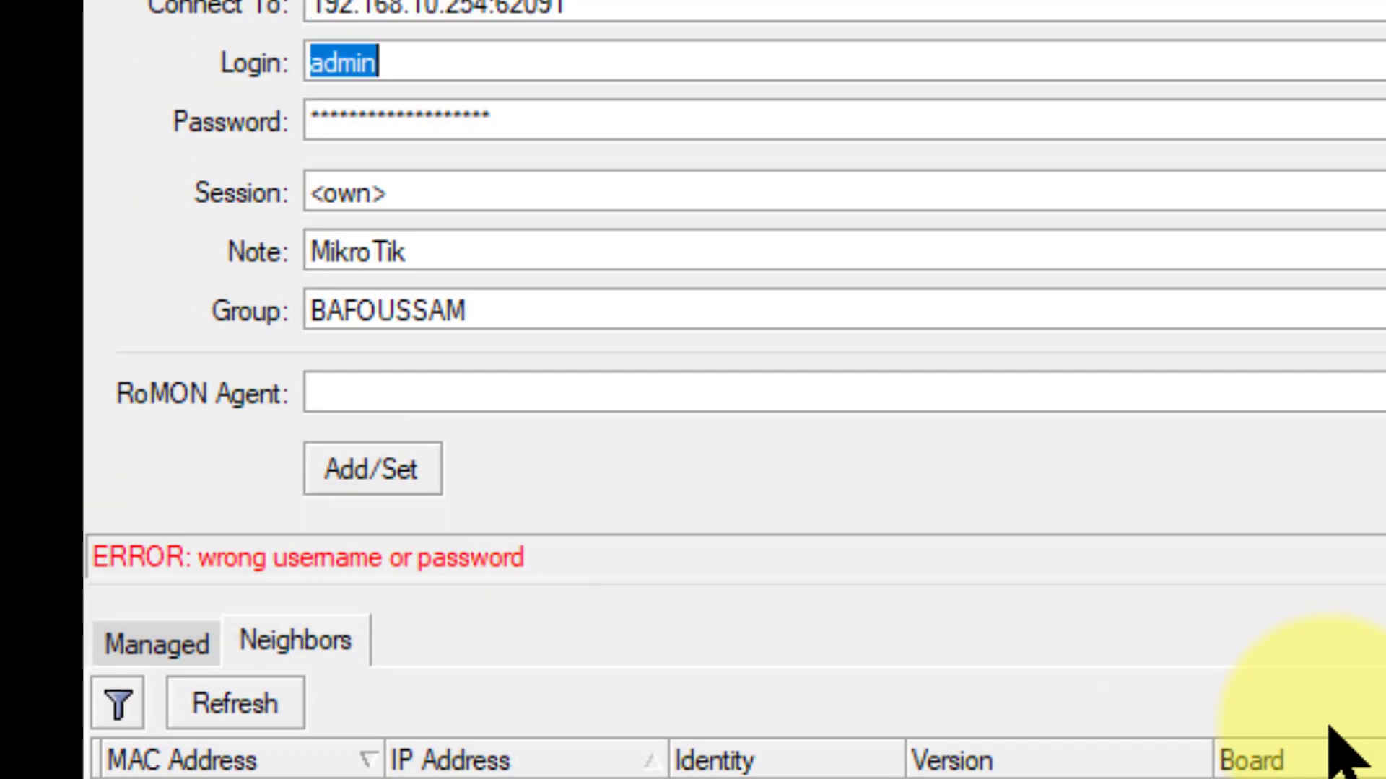
type("rodrigue")
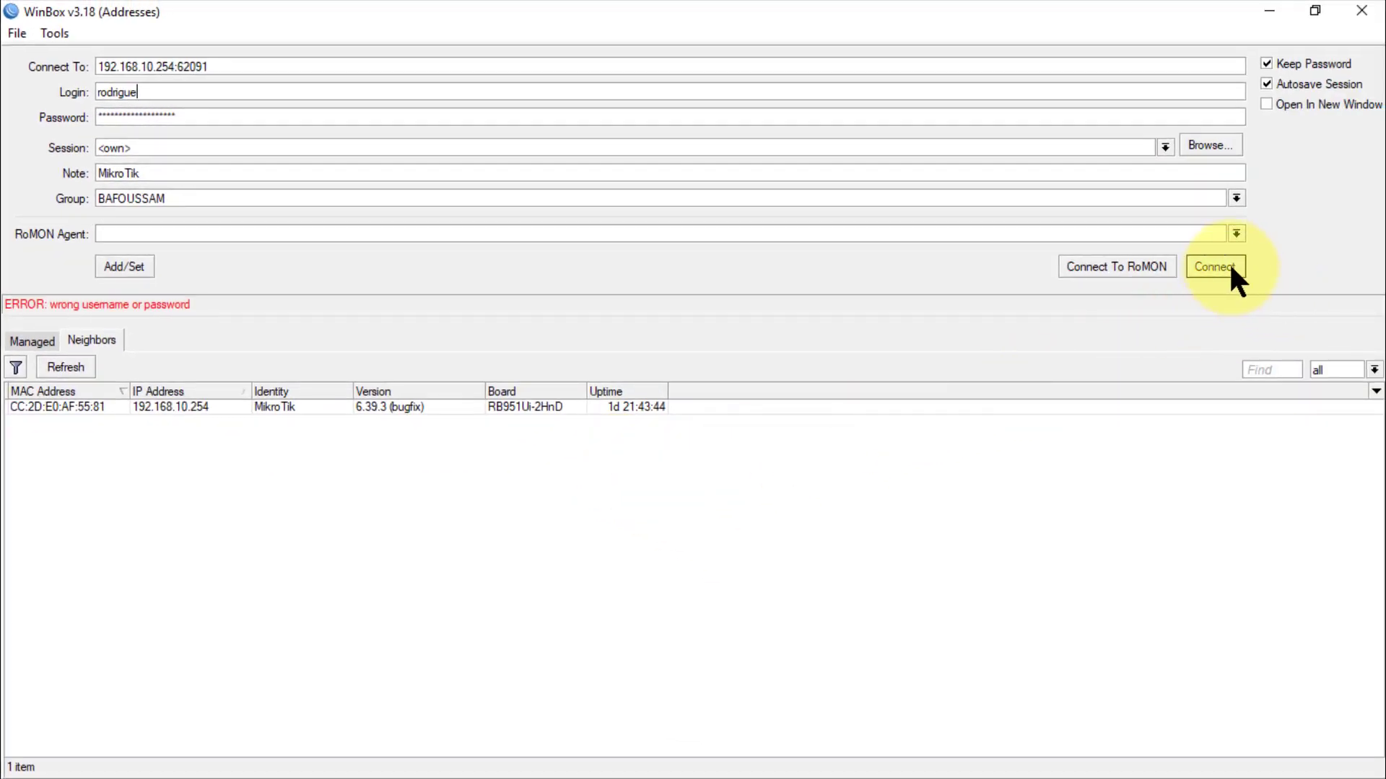
left_click(1219, 268)
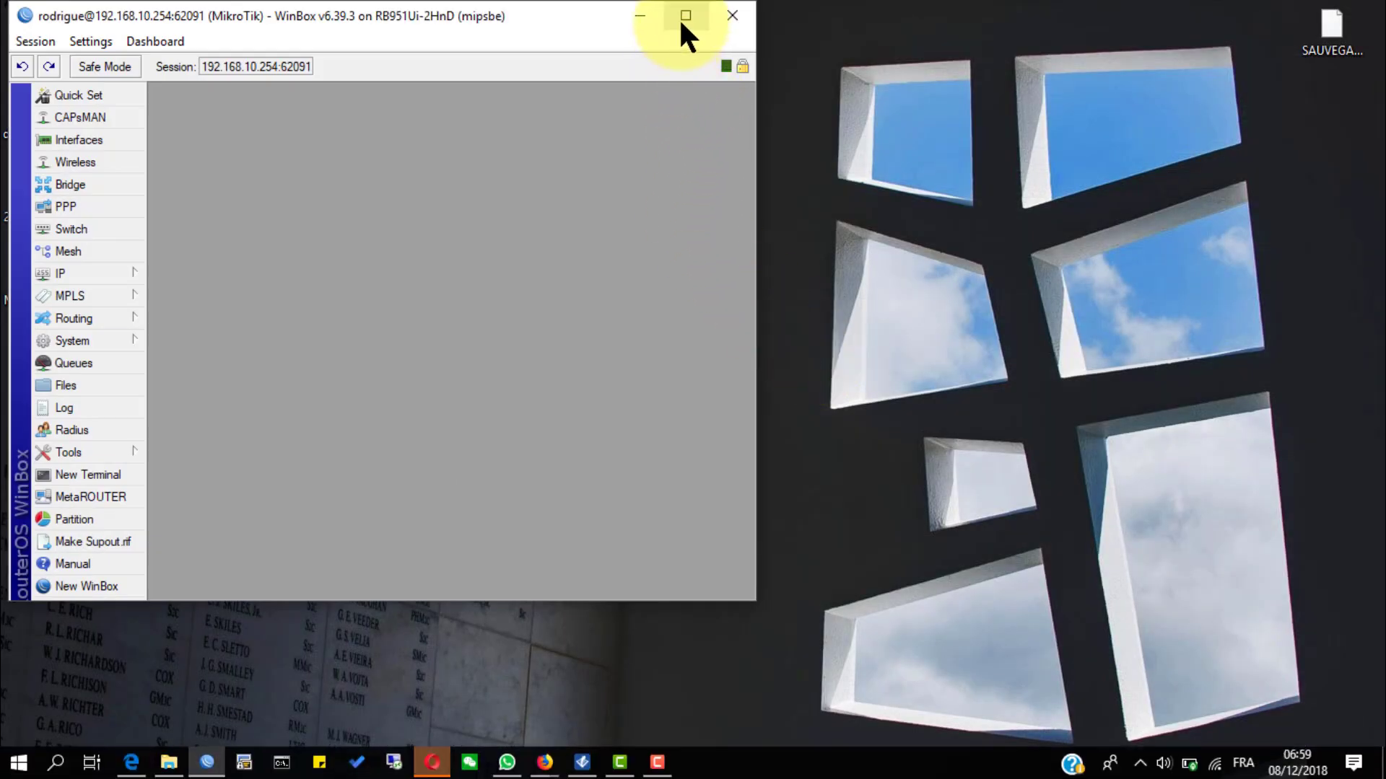
Step: Maximize the session window and open the Log, enlarging it to review the 17:09 login entries
left_click(681, 18)
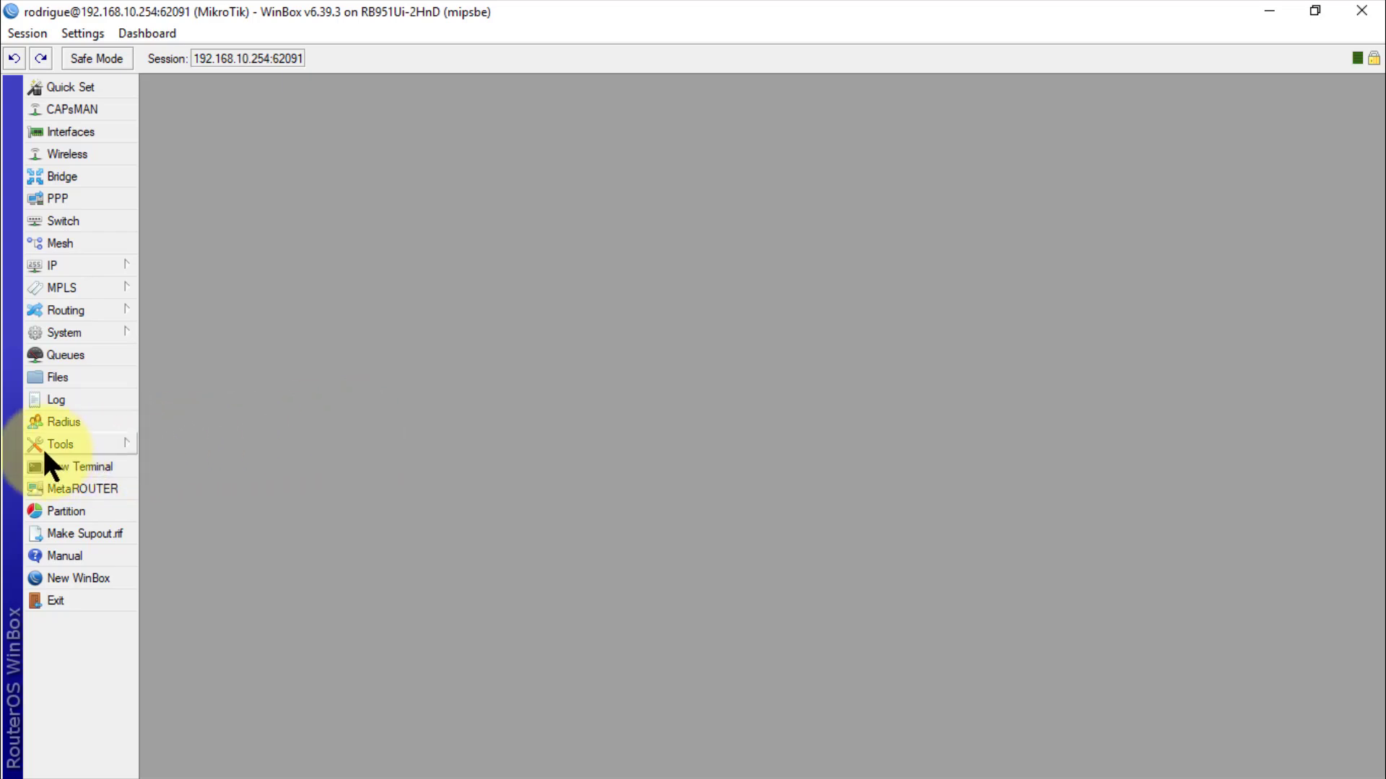
left_click(56, 399)
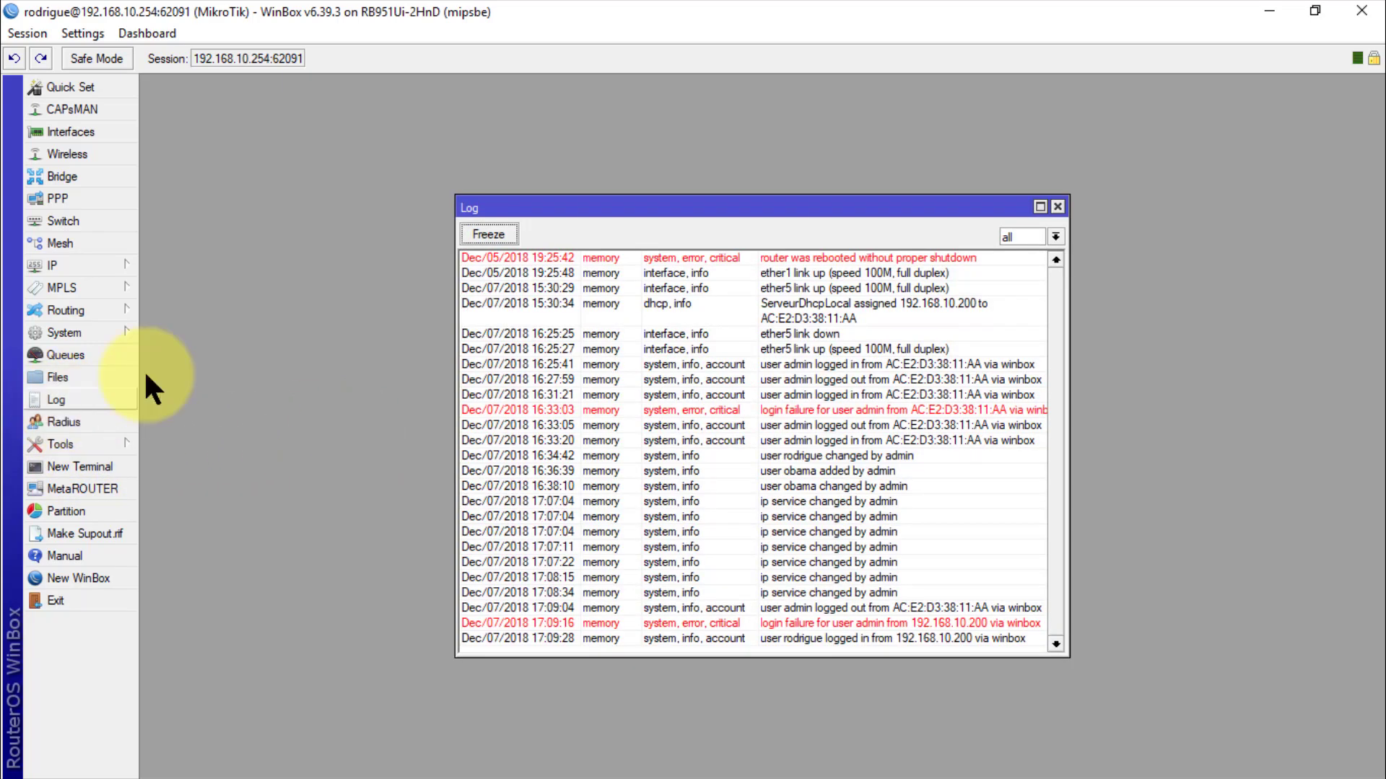
left_click_drag(516, 204, 298, 103)
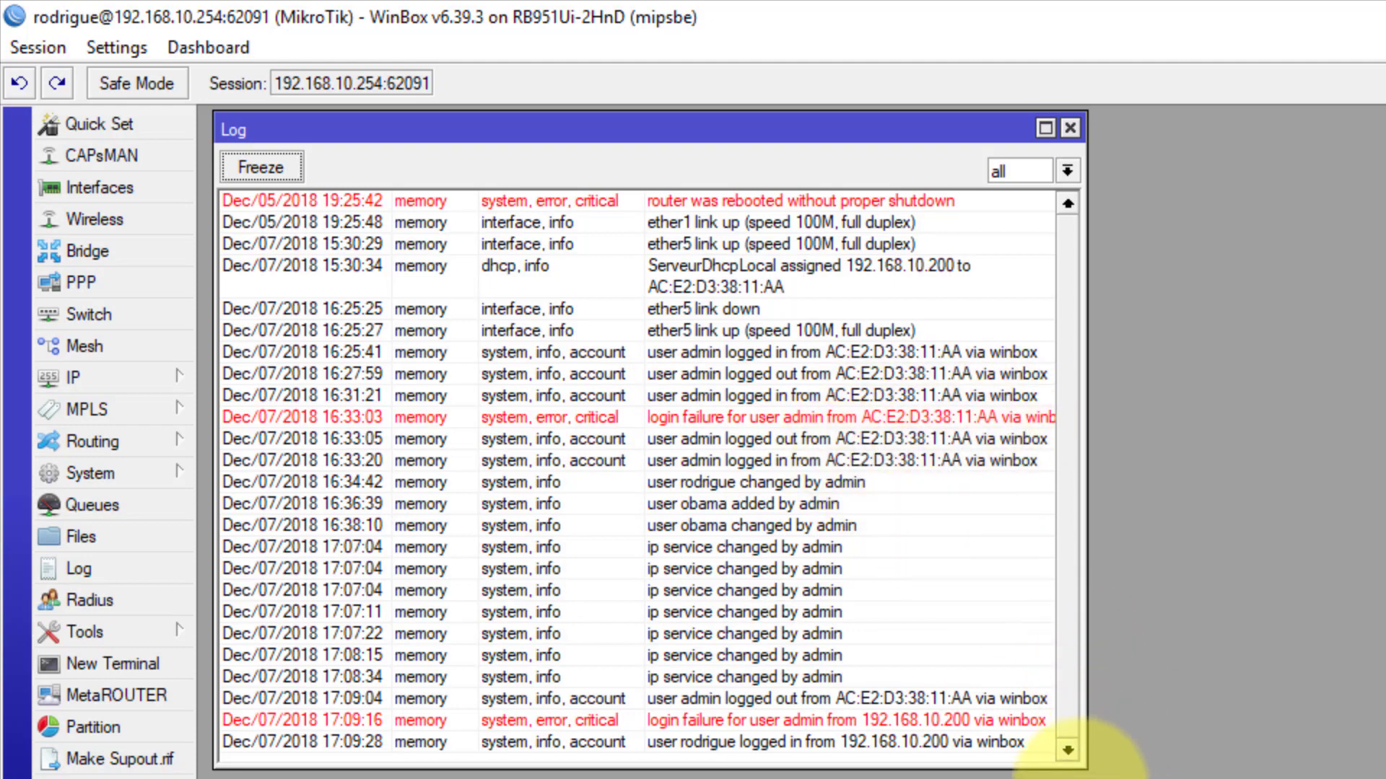
left_click_drag(1073, 757, 1295, 771)
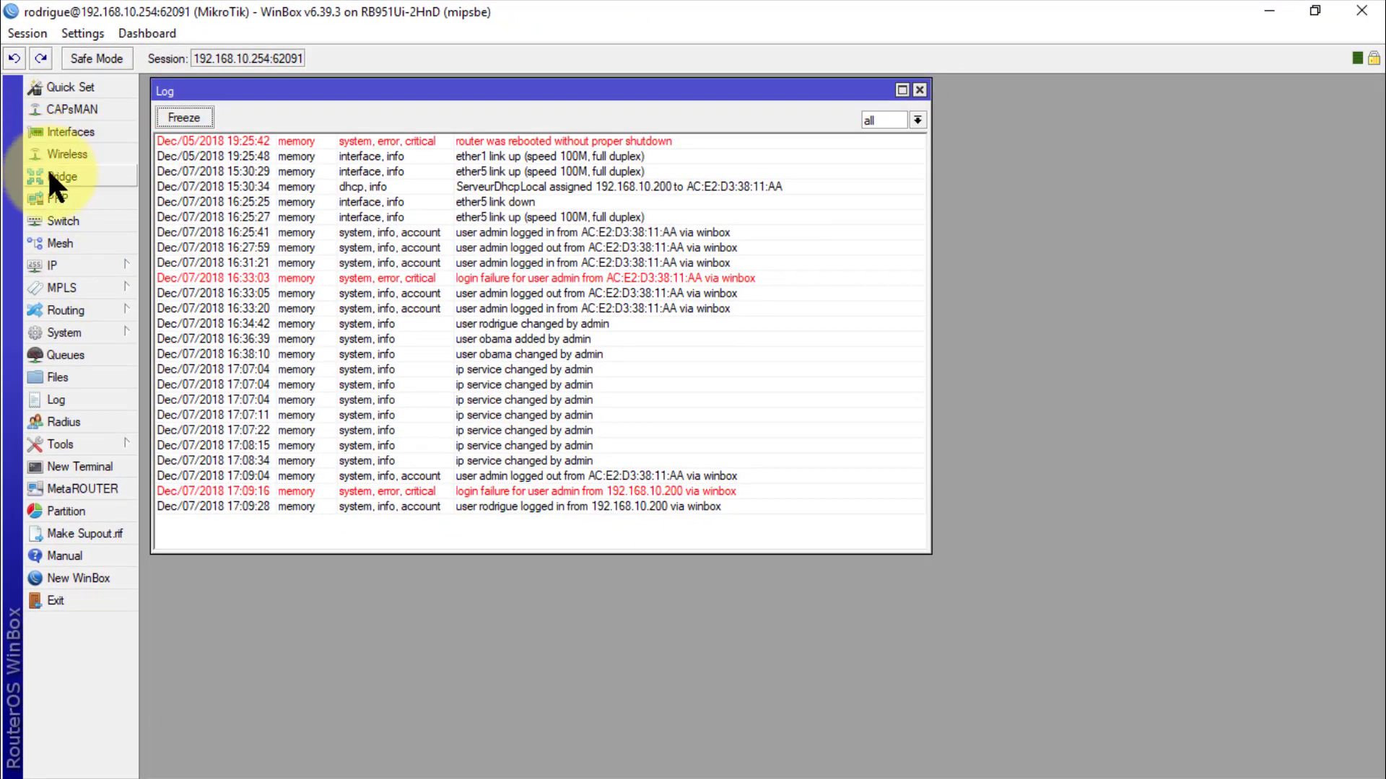
Step: In IP > Services, set the winbox service's Available From to 192.168.10.0/24, removing the 0.0.0.0/0 entry
left_click(61, 265)
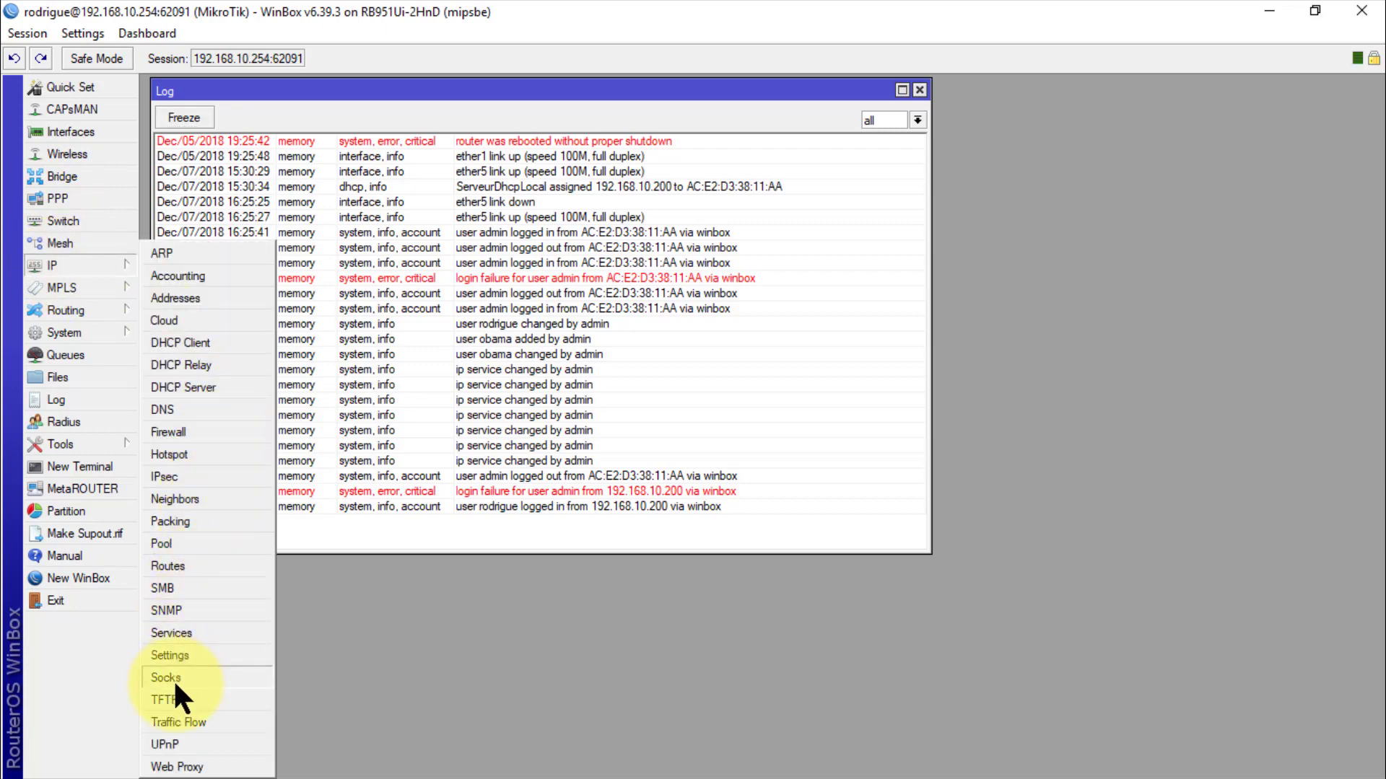
left_click(183, 633)
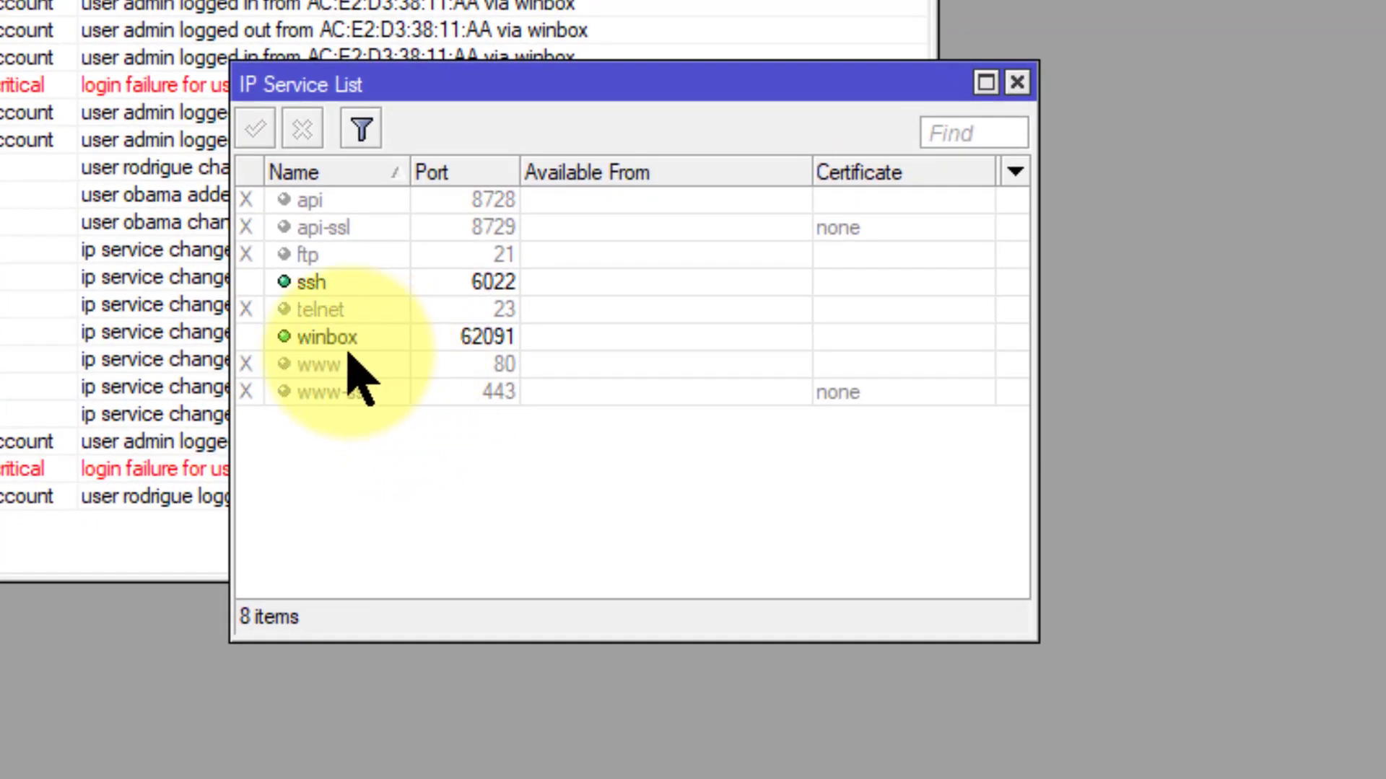
double_click(347, 340)
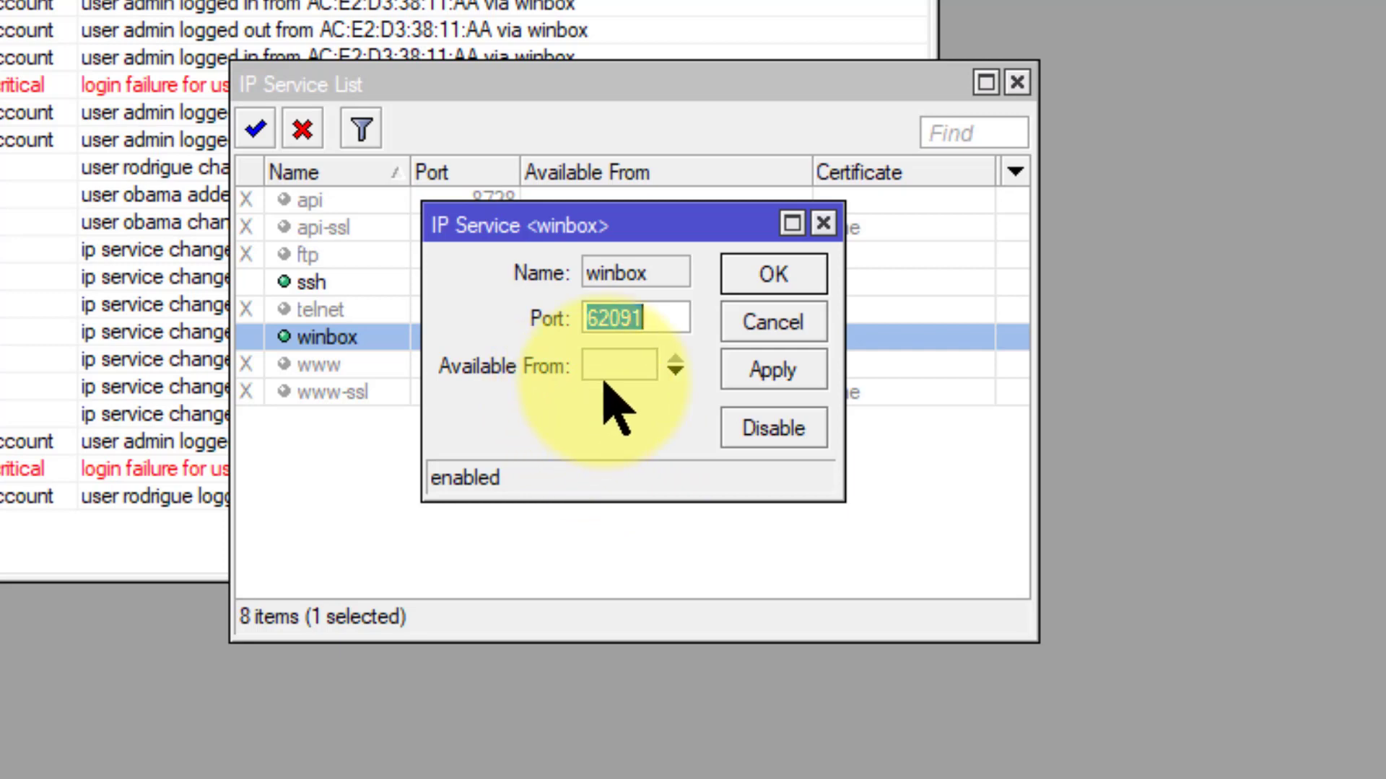
left_click(640, 365)
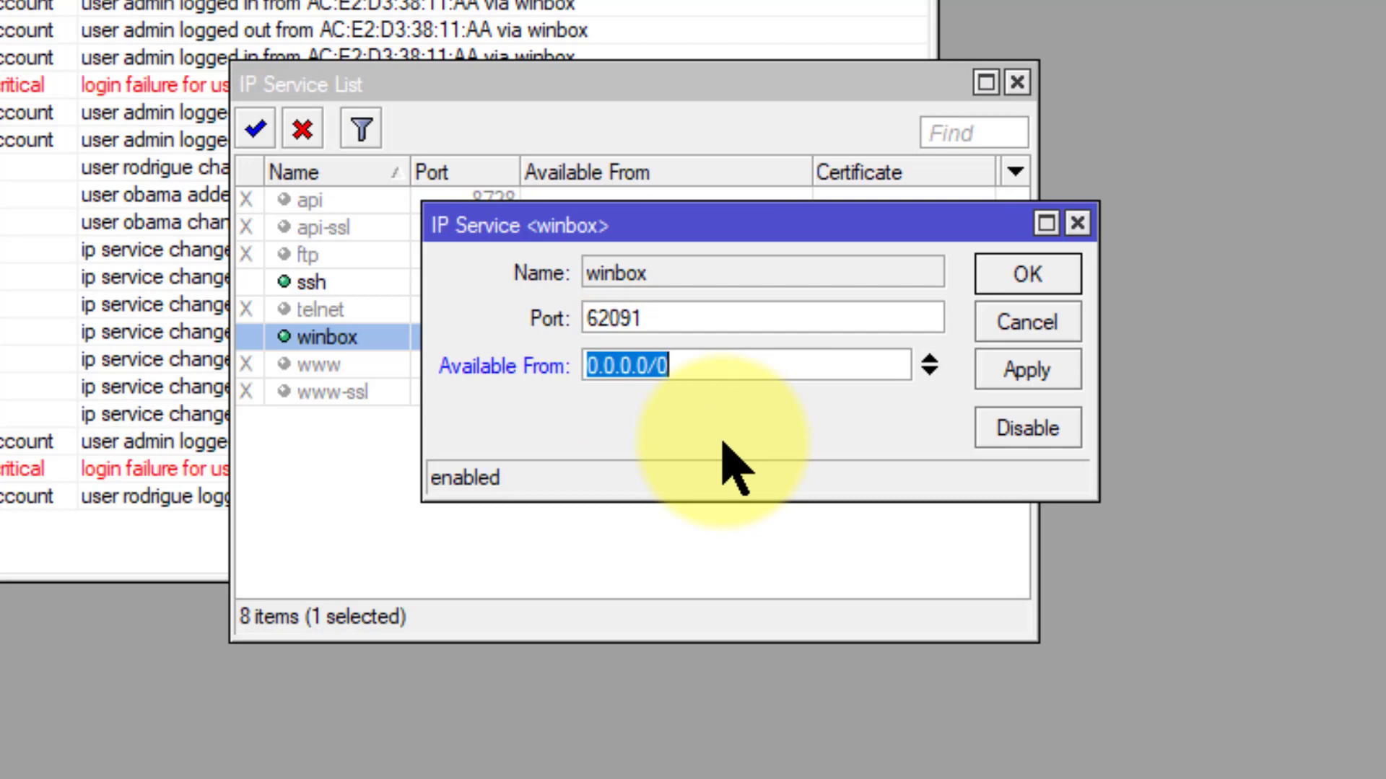
type("192.168")
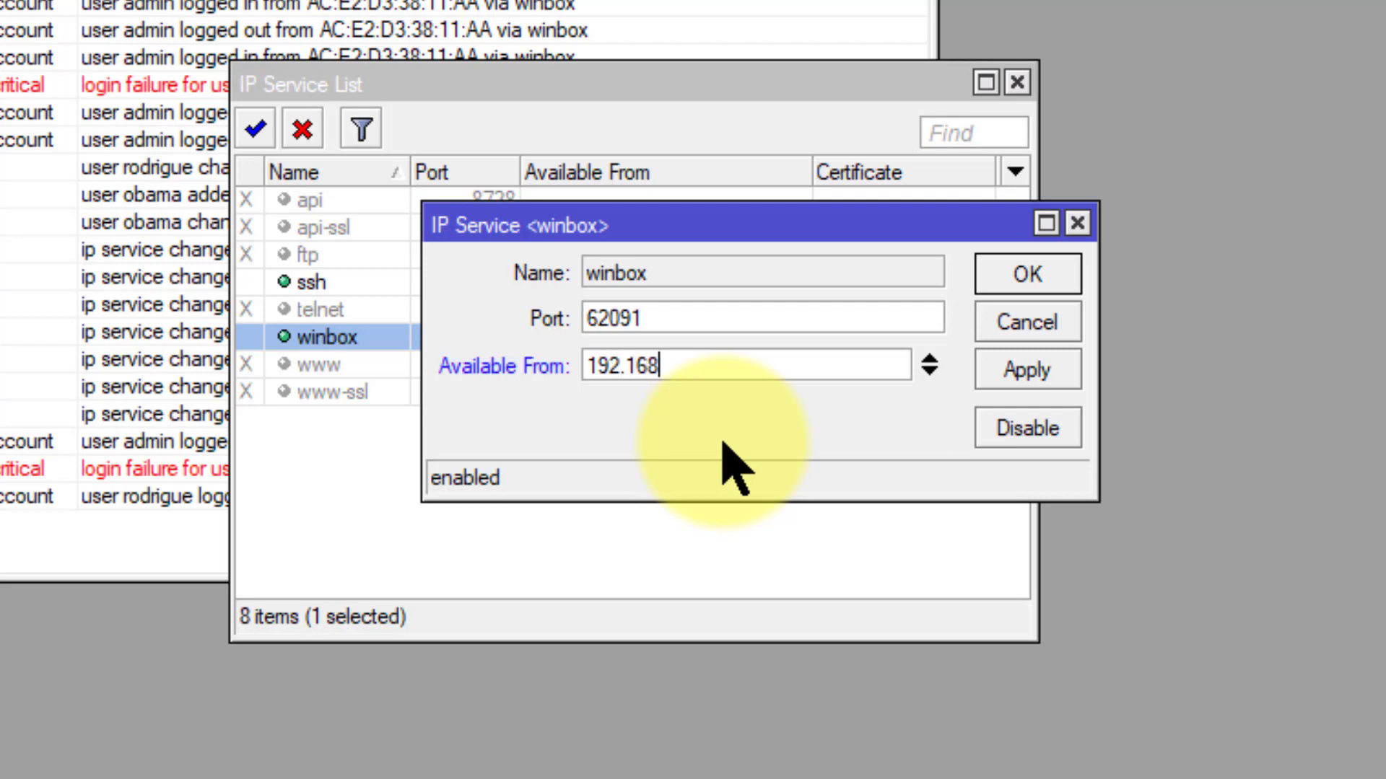
type(".10.0/2")
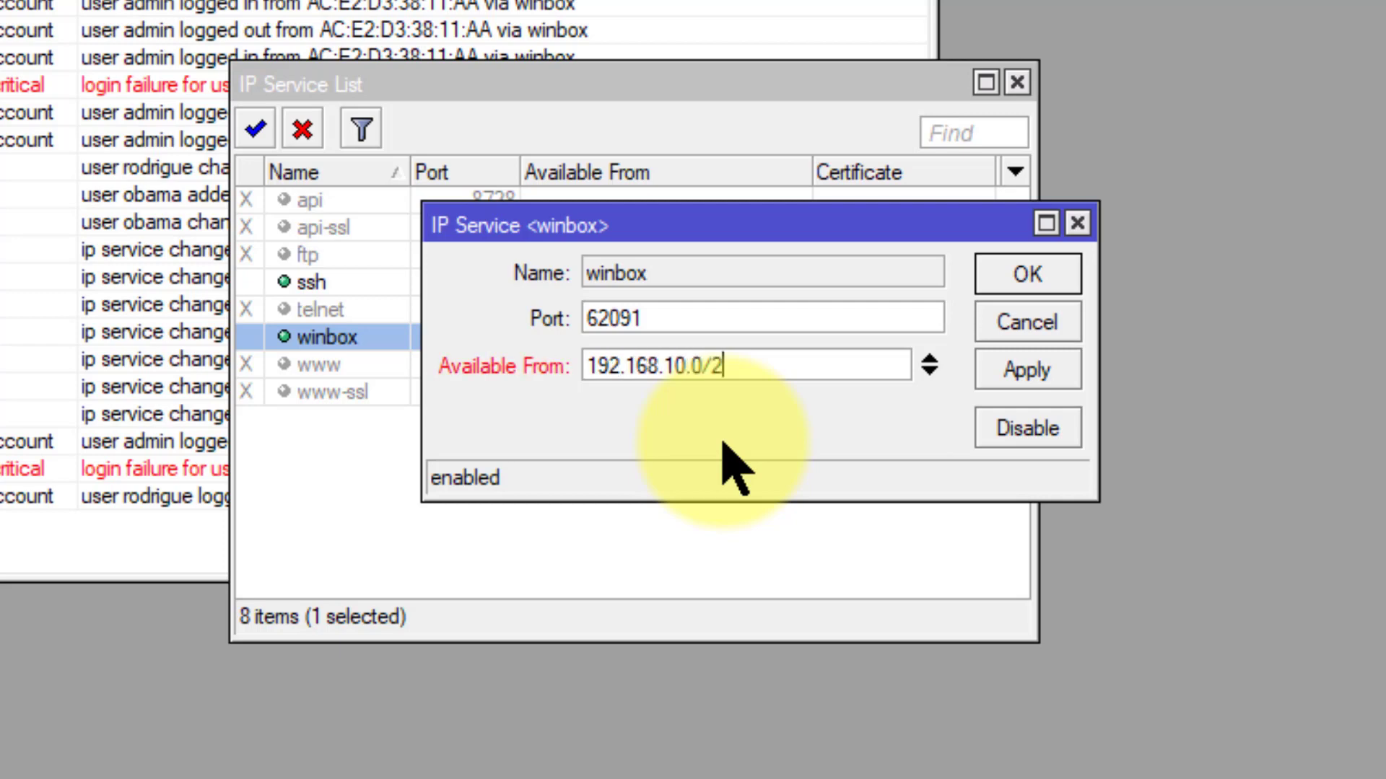
type("4")
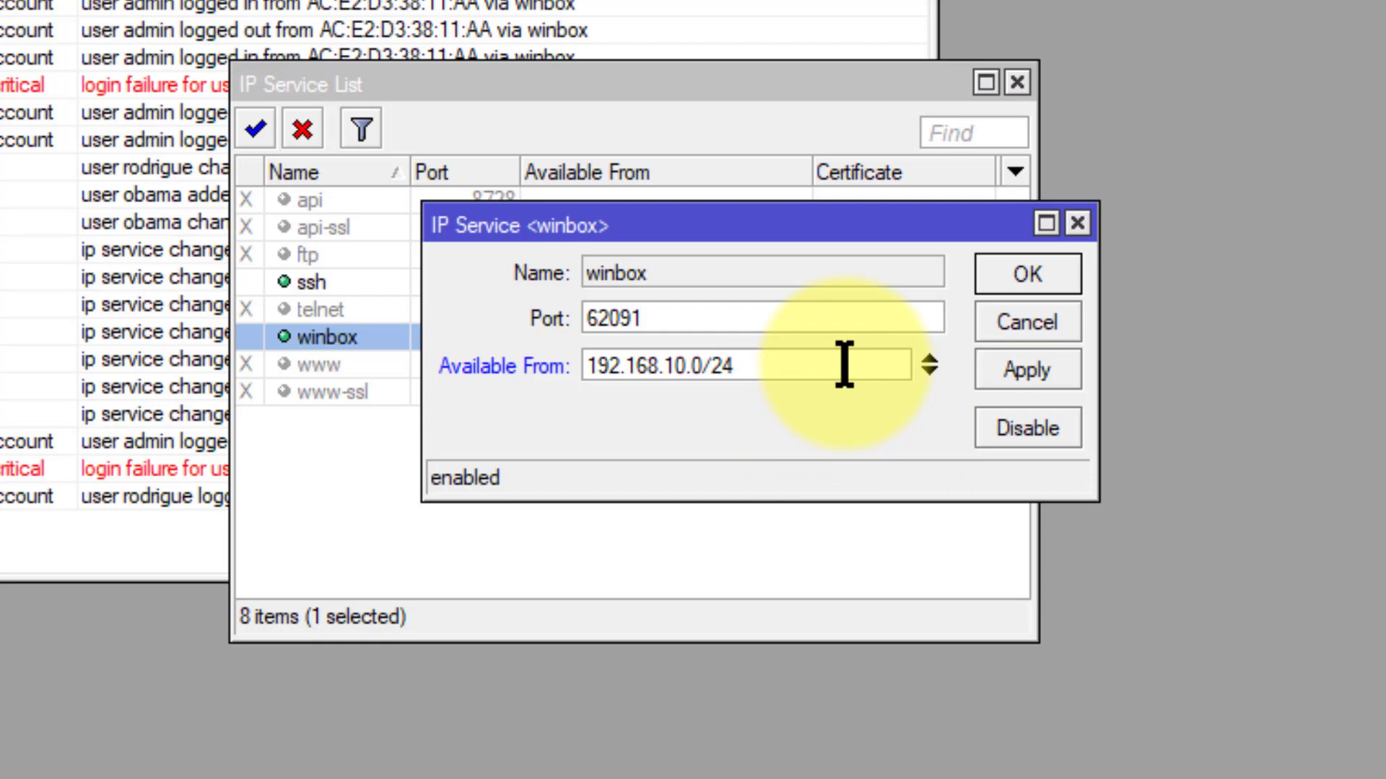
left_click(1017, 355)
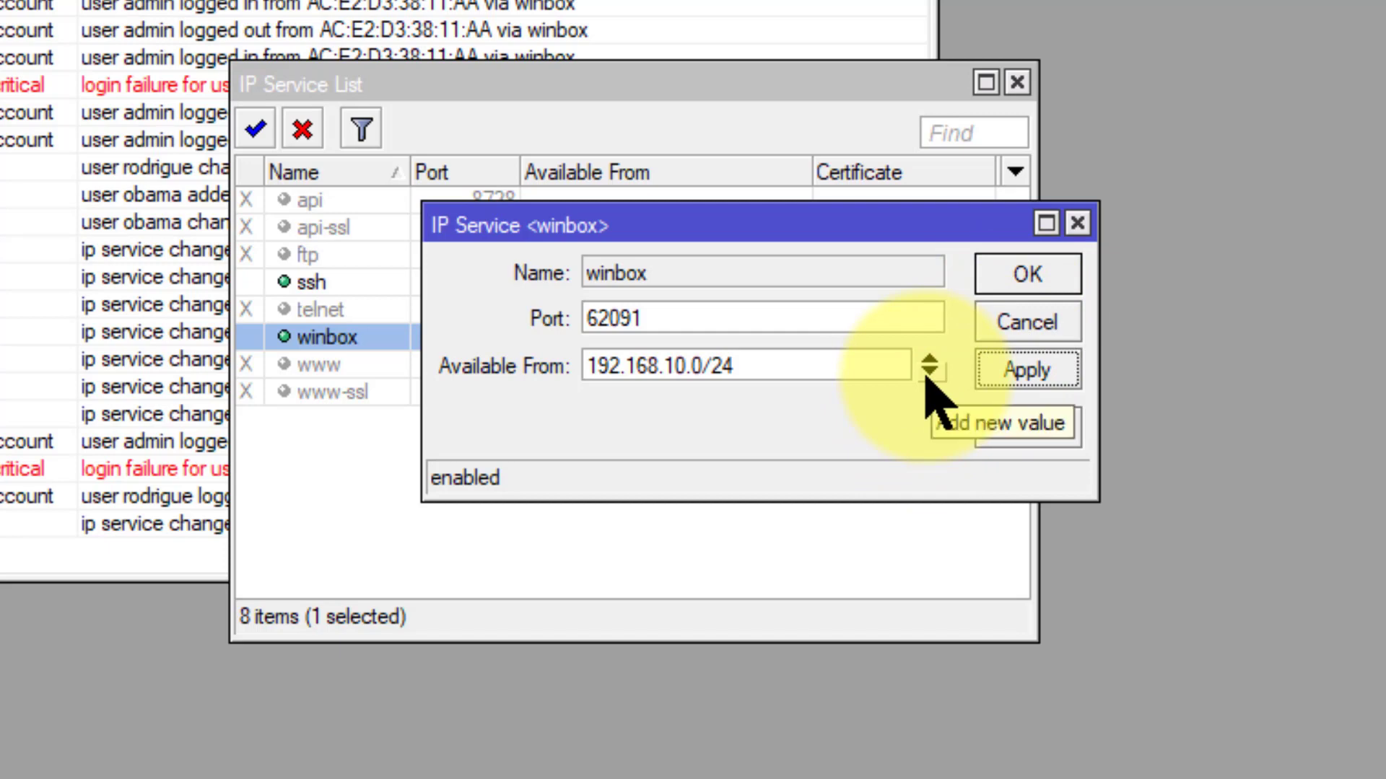
left_click(928, 374)
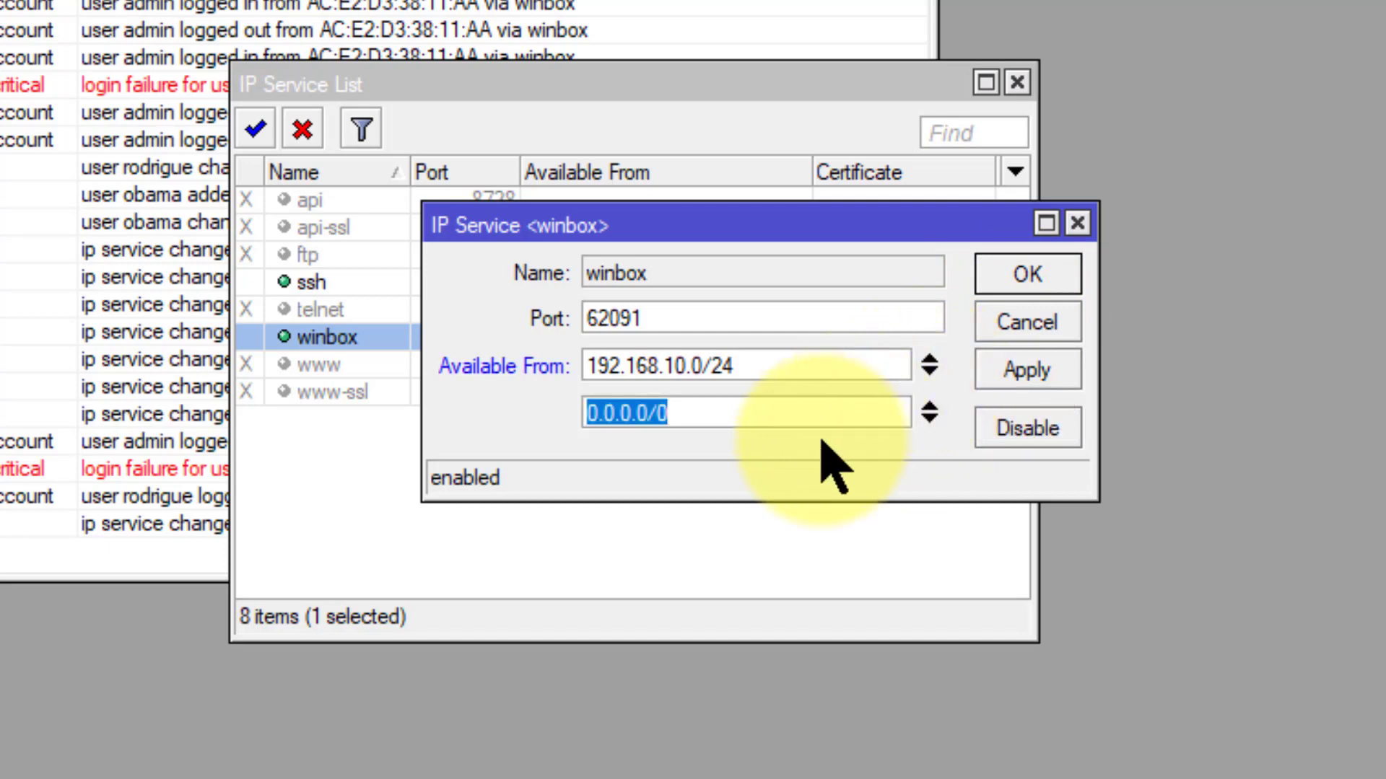
left_click(931, 408)
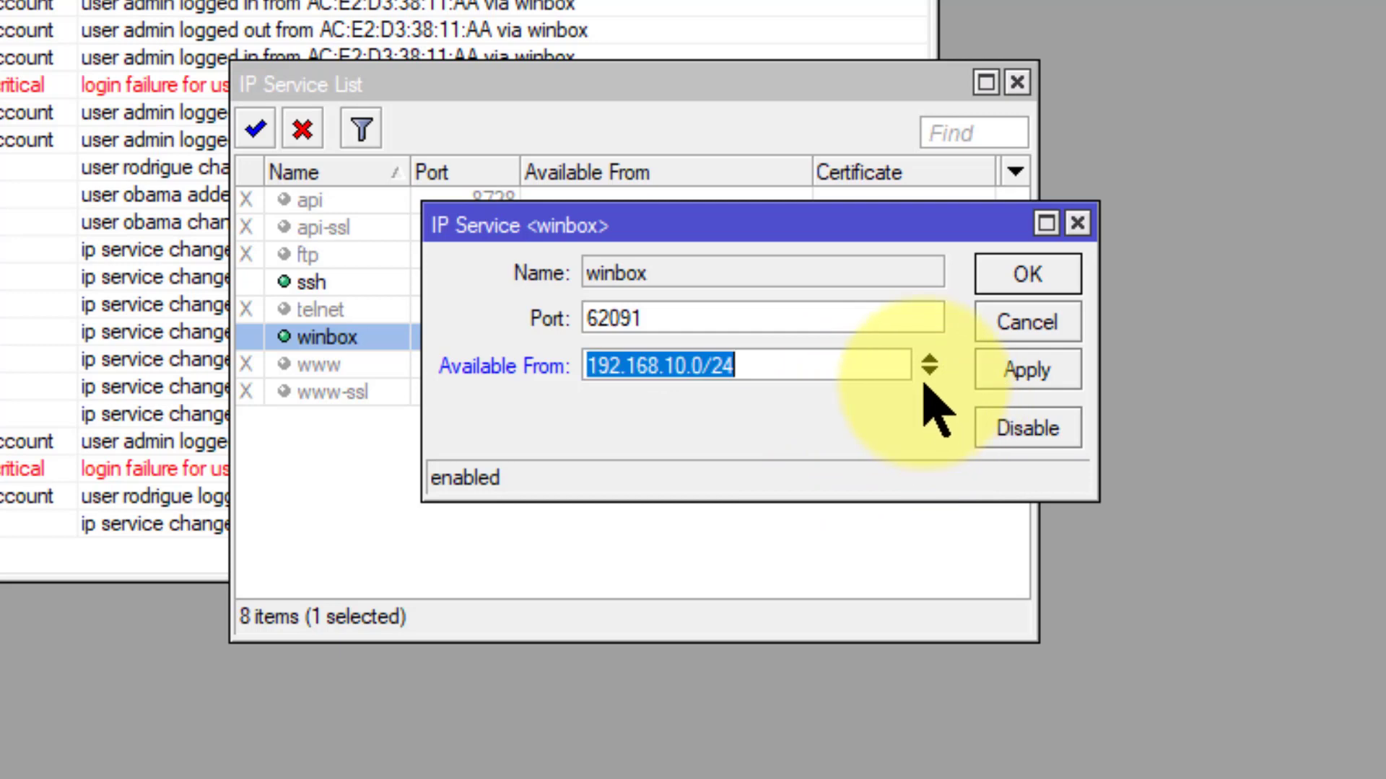
left_click(1026, 290)
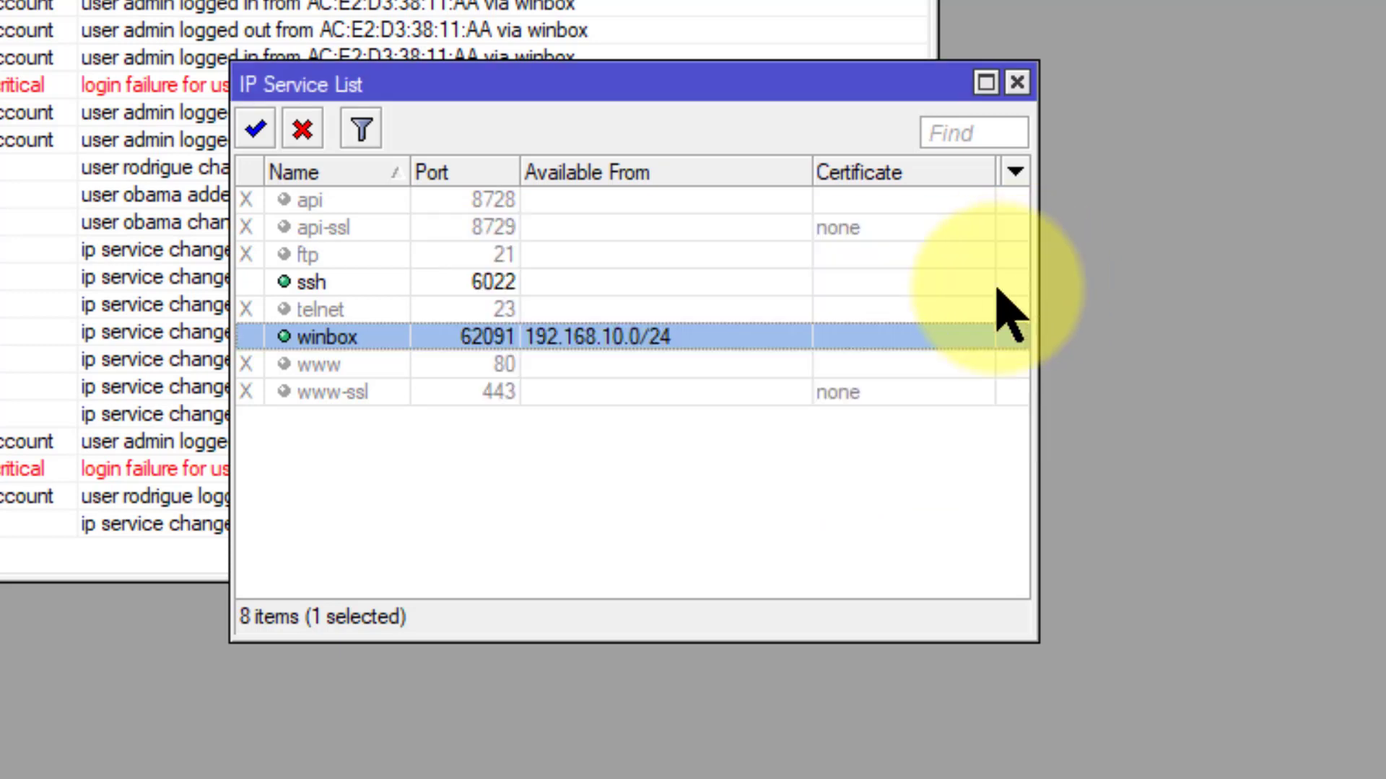
Step: Set the ssh service's Available From to 192.168.10.0/24 and move the service list aside
double_click(322, 284)
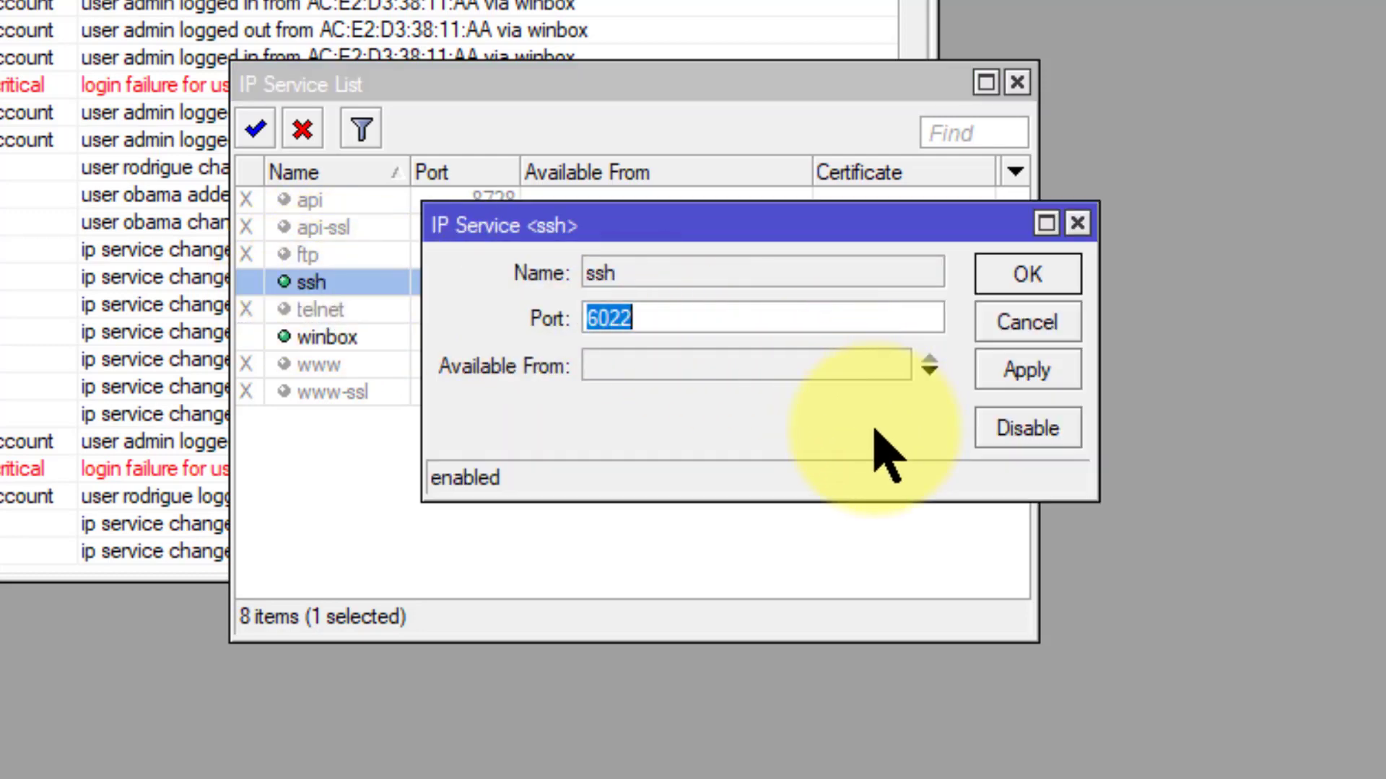
left_click(886, 372)
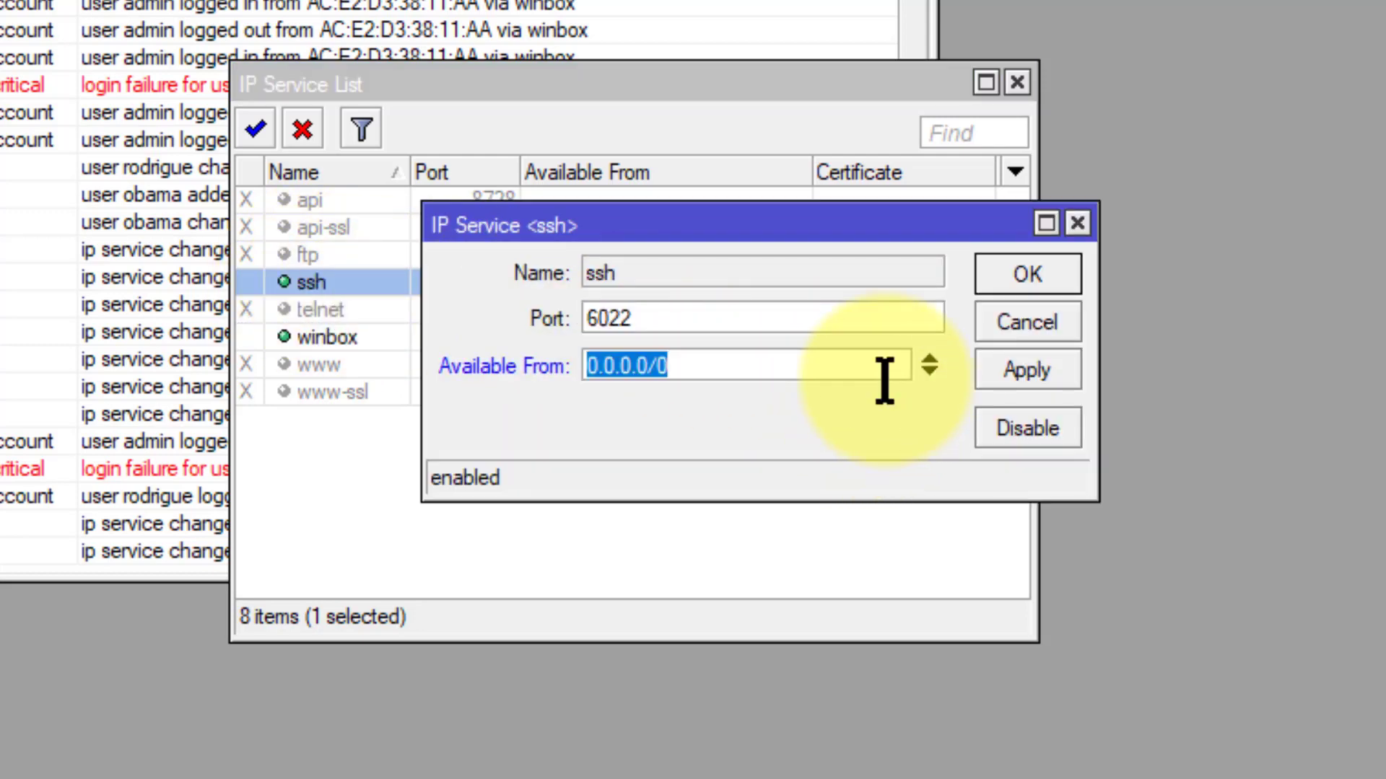
type("192.16")
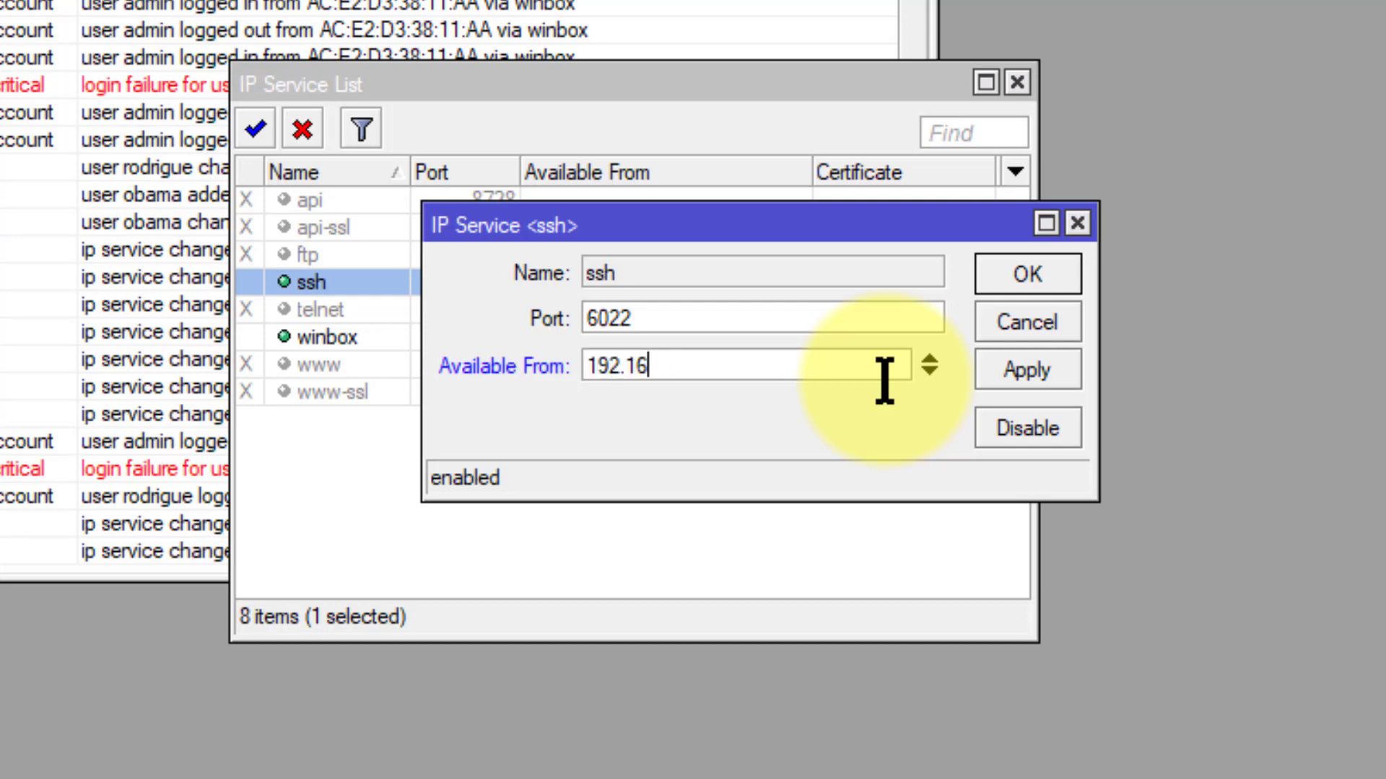
type("8.10.0/24")
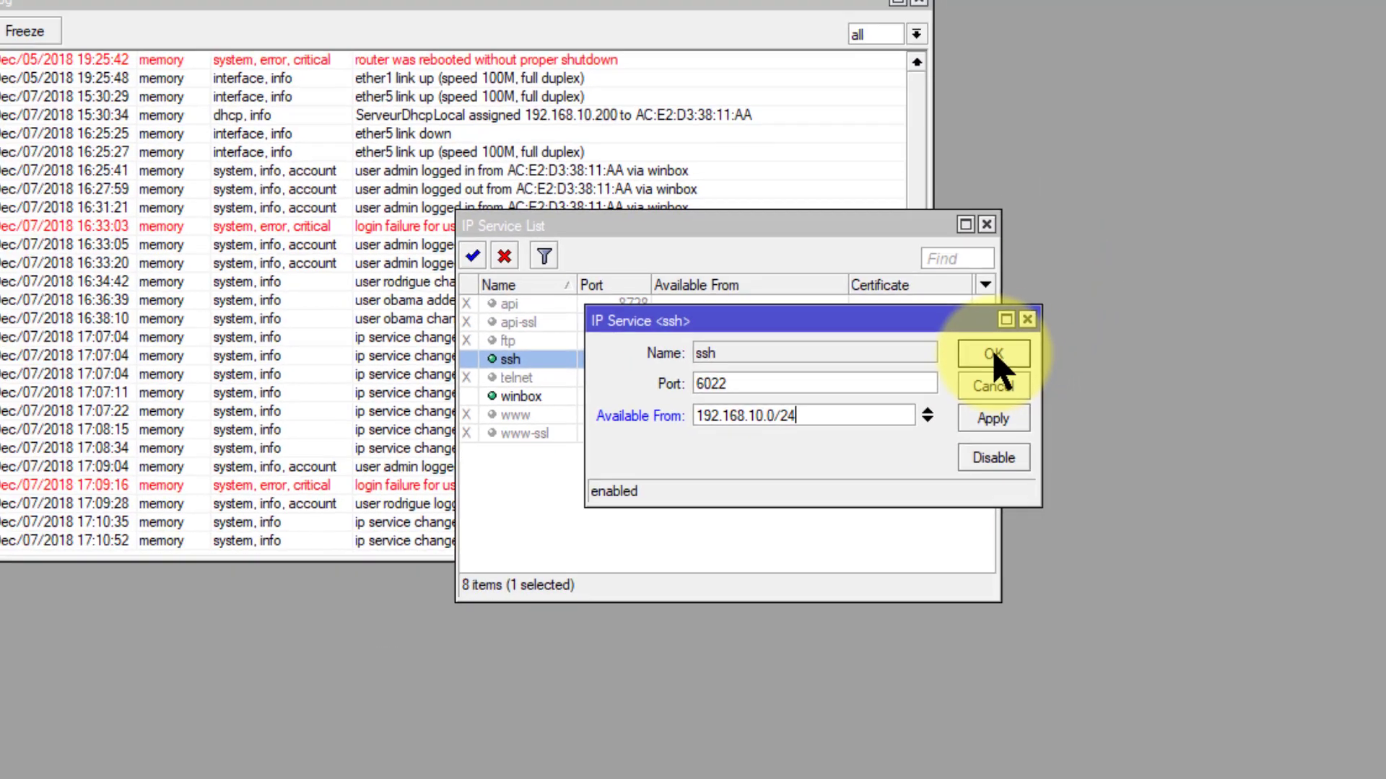
left_click(1026, 276)
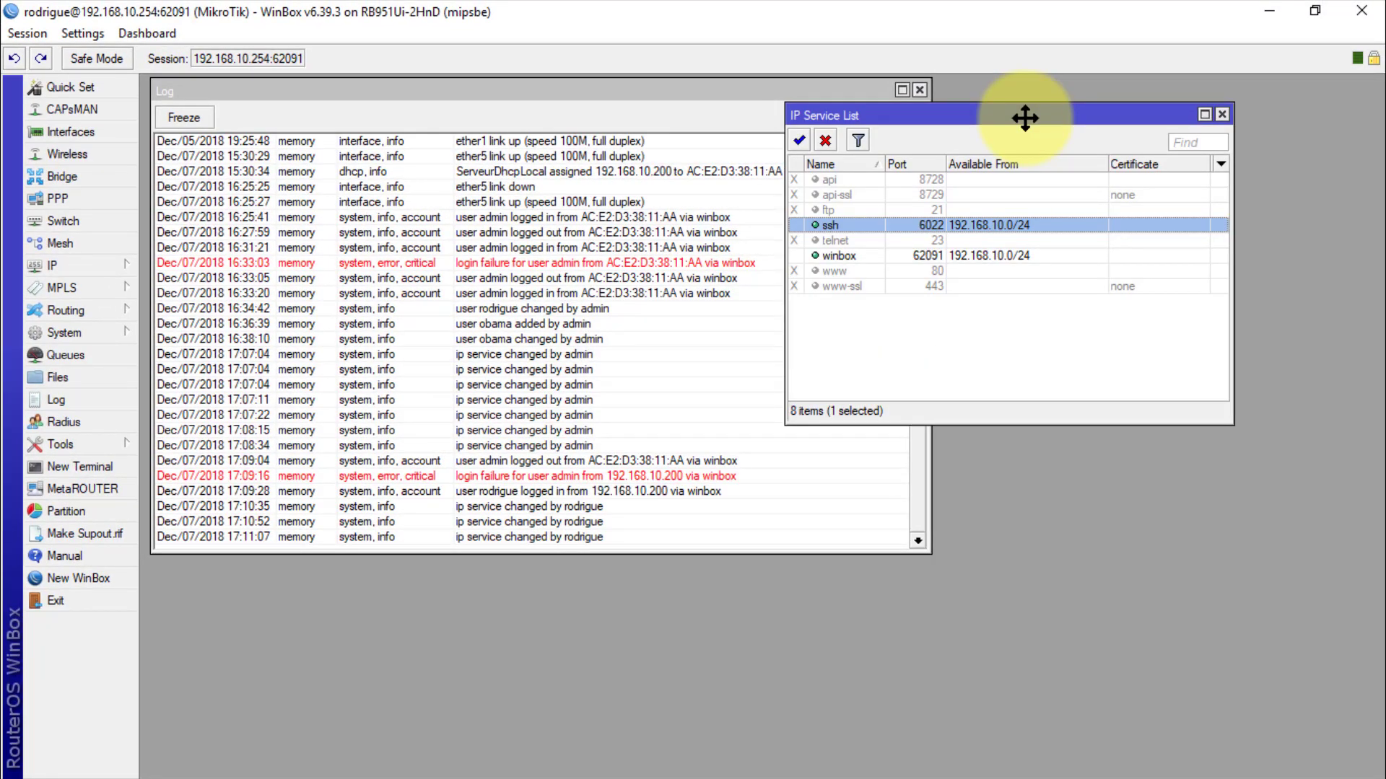
left_click_drag(1025, 118, 1014, 150)
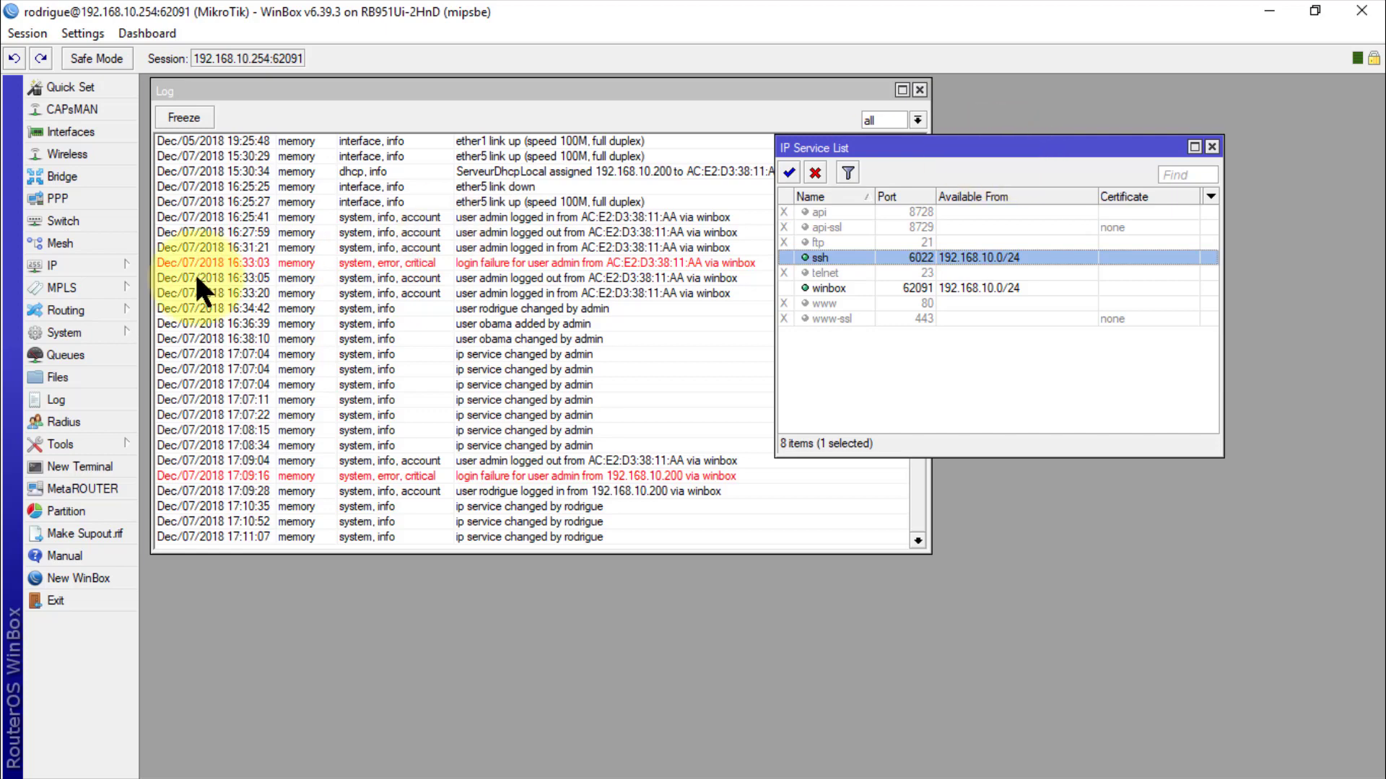
Step: Reconnect using the router's MAC address from Neighbors, then rearrange the log and service list windows
left_click(27, 32)
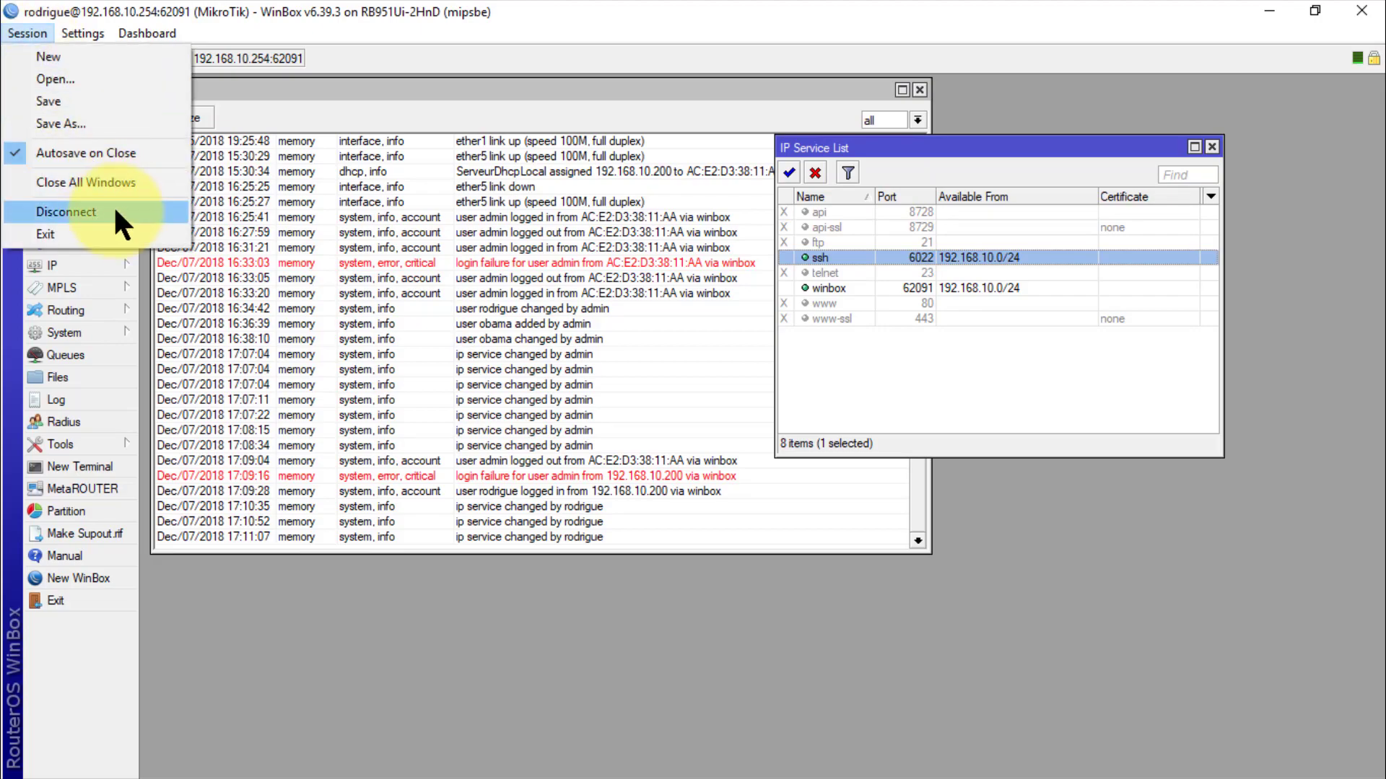
left_click(91, 214)
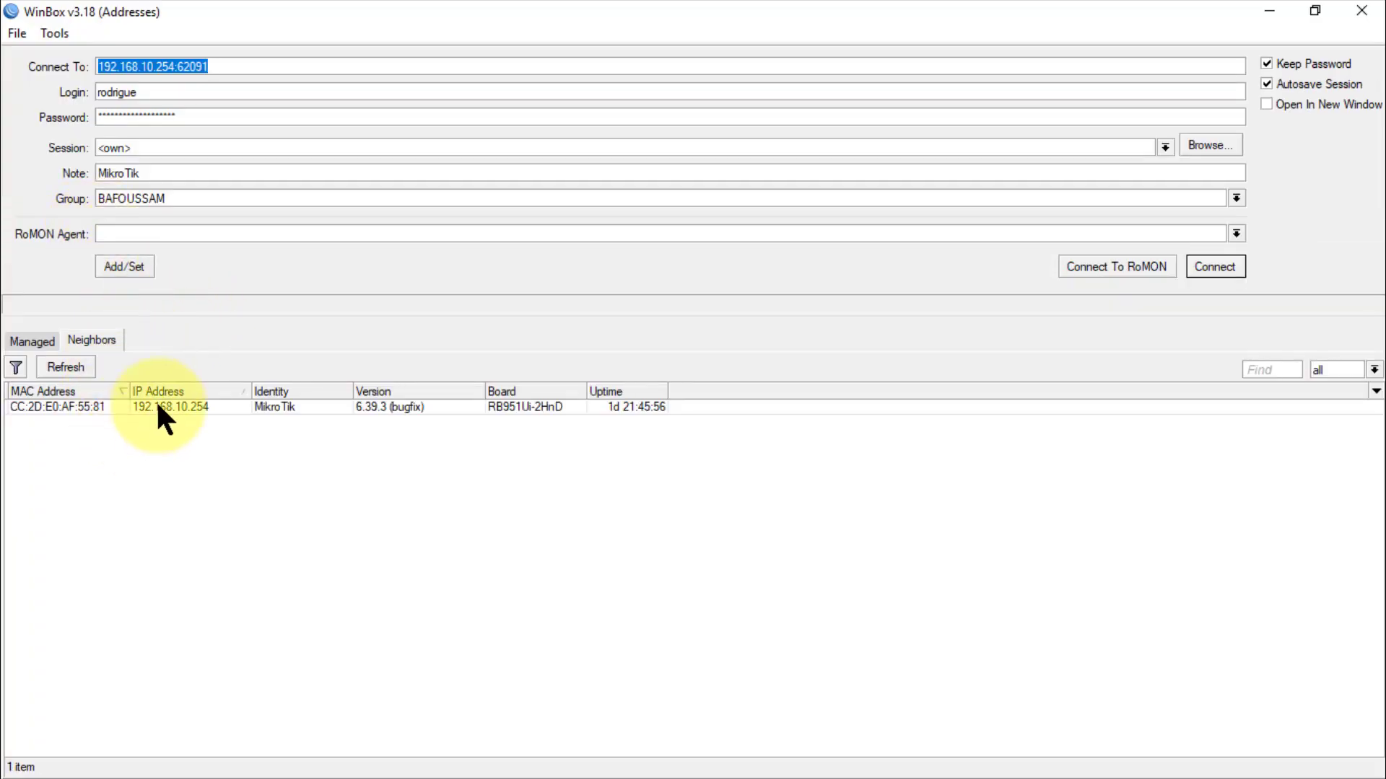
left_click(56, 404)
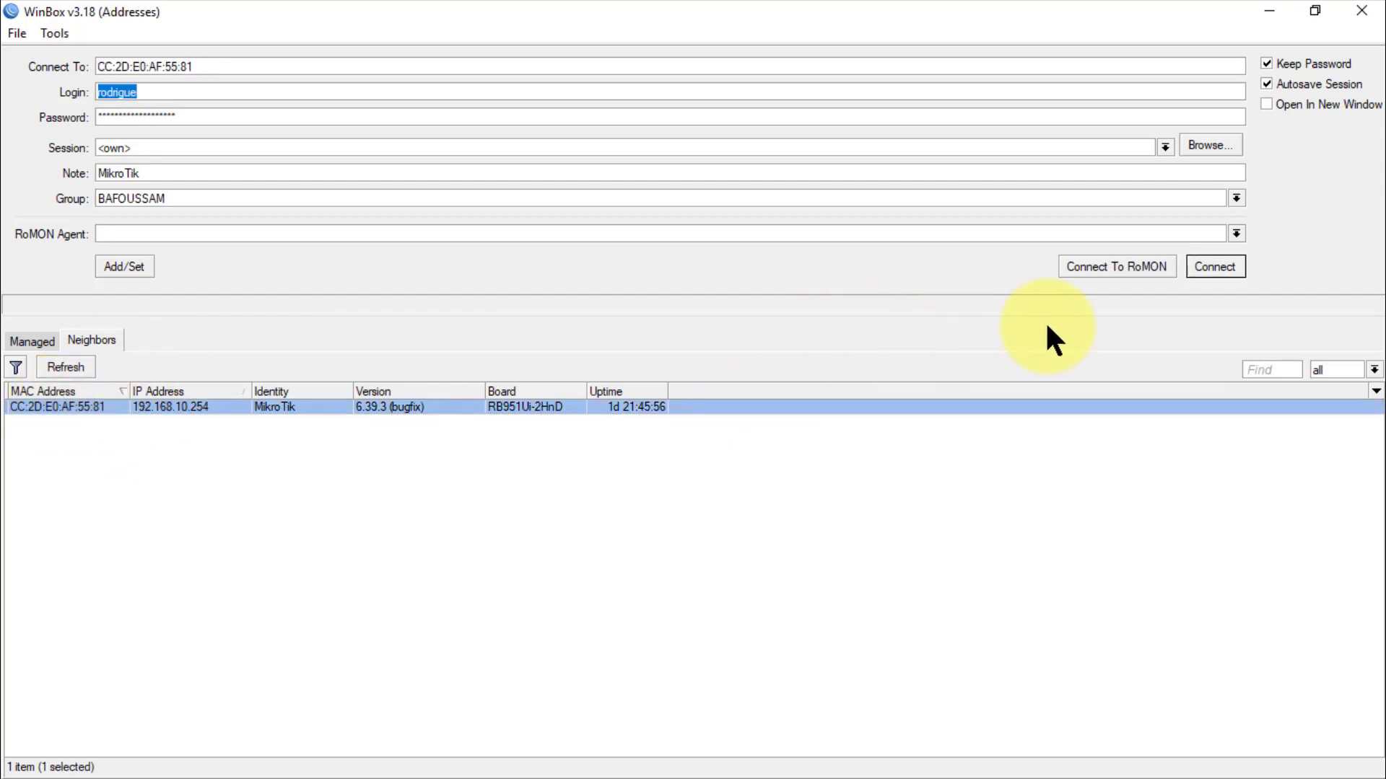
left_click(1226, 272)
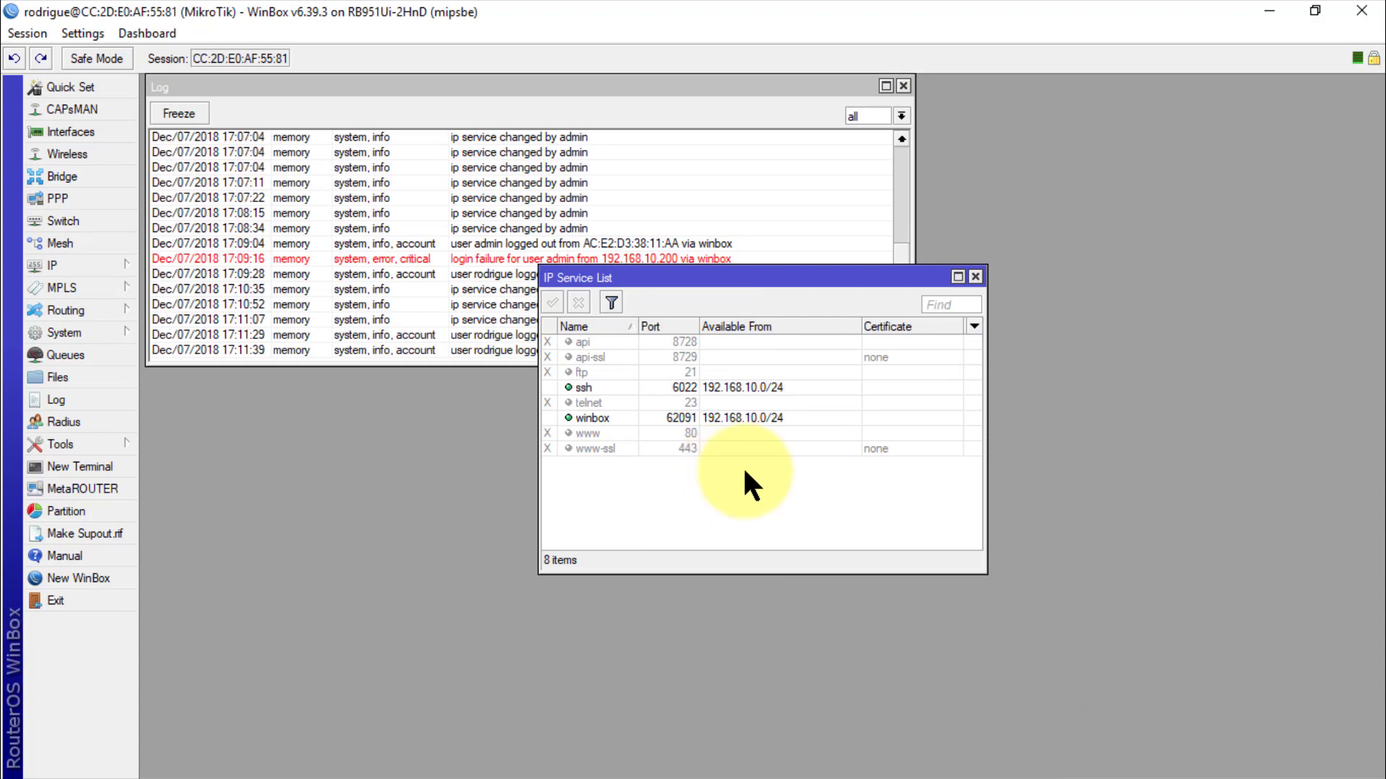
left_click(914, 245)
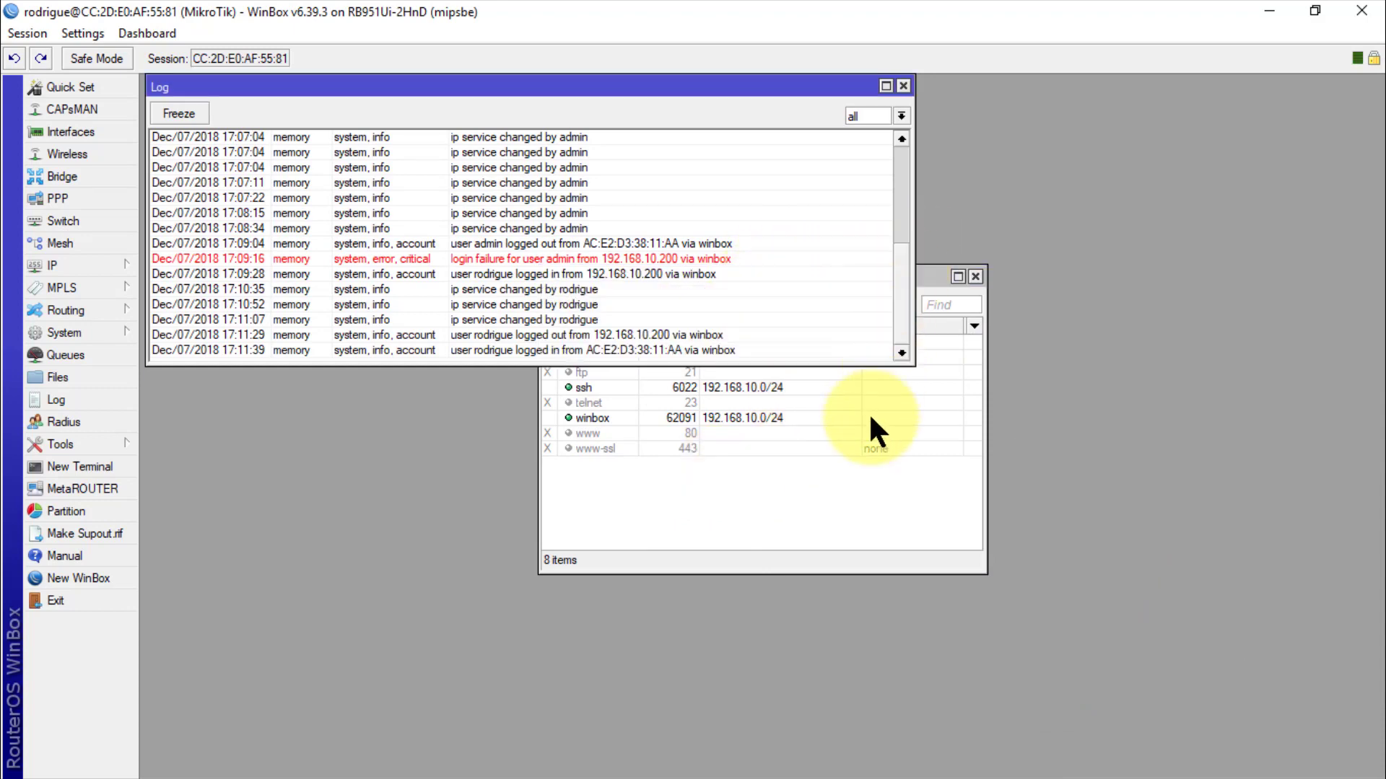
left_click(838, 447)
left_click_drag(764, 280, 1176, 81)
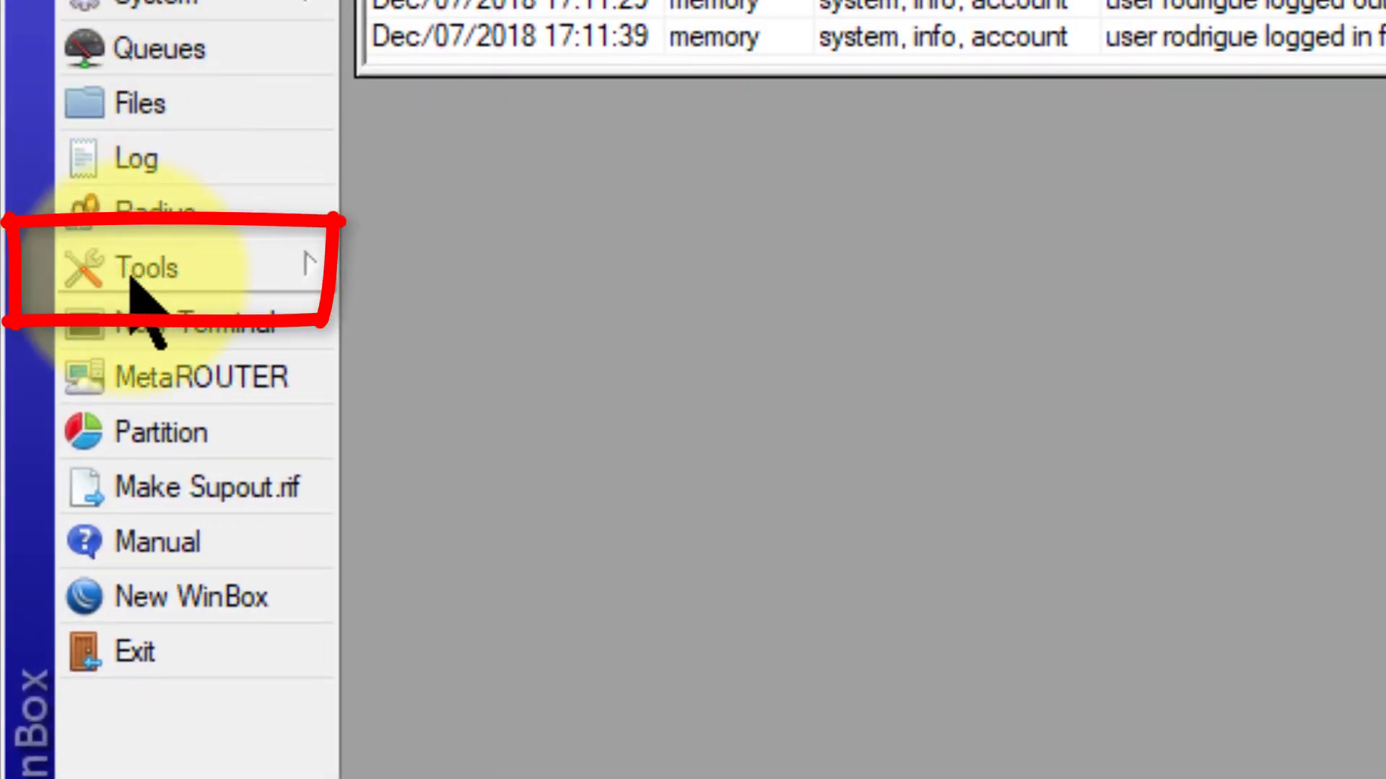
Step: Under Tools > MAC Server, disable the Telnet interface entry 'all', keeping Interface set to all
left_click(68, 272)
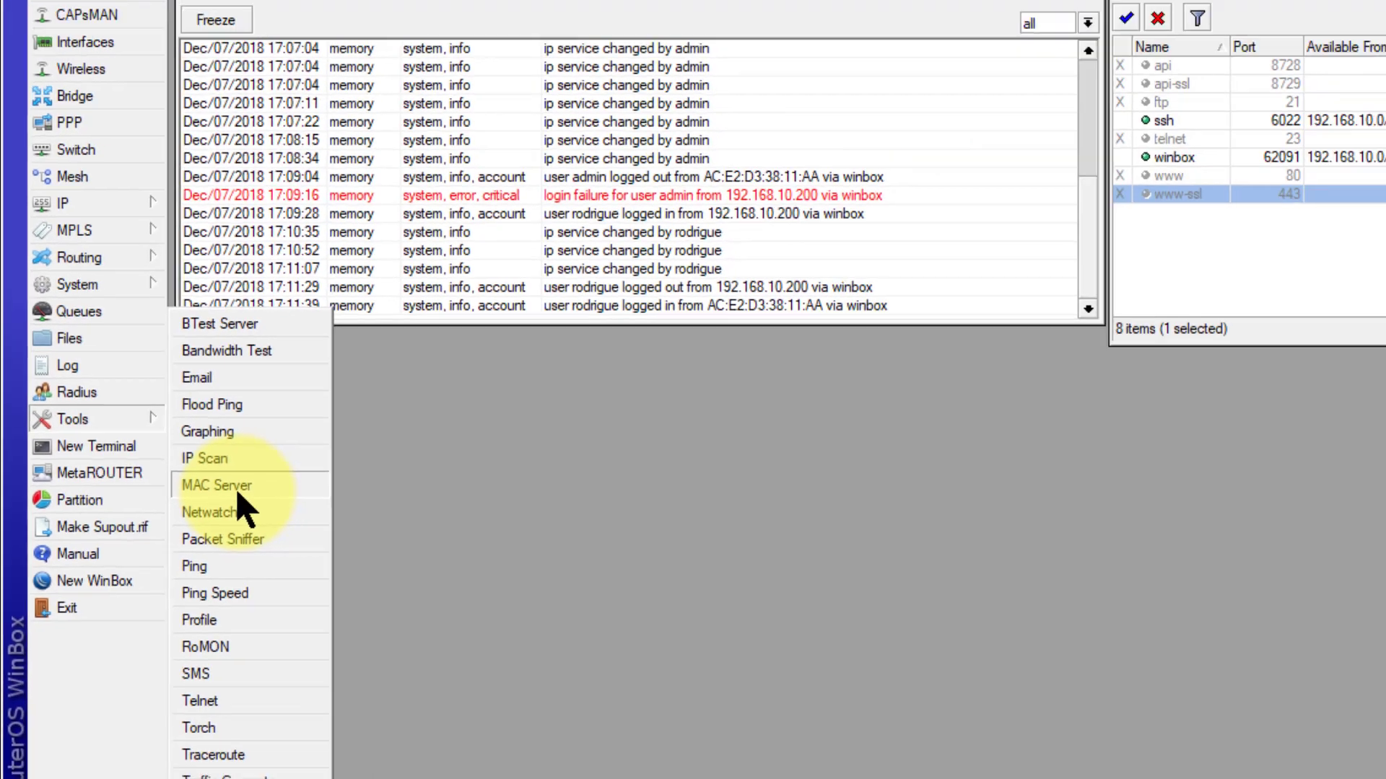
left_click(451, 426)
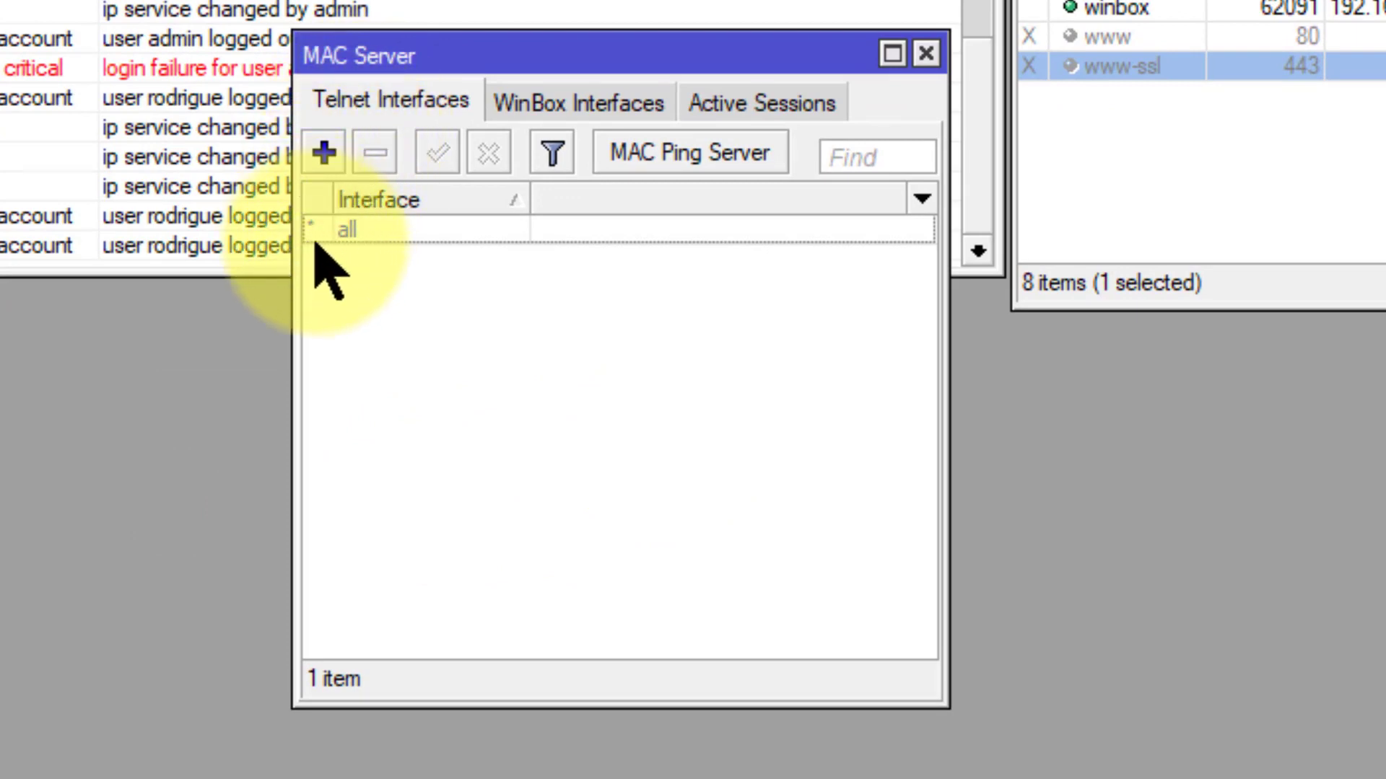
left_click(362, 231)
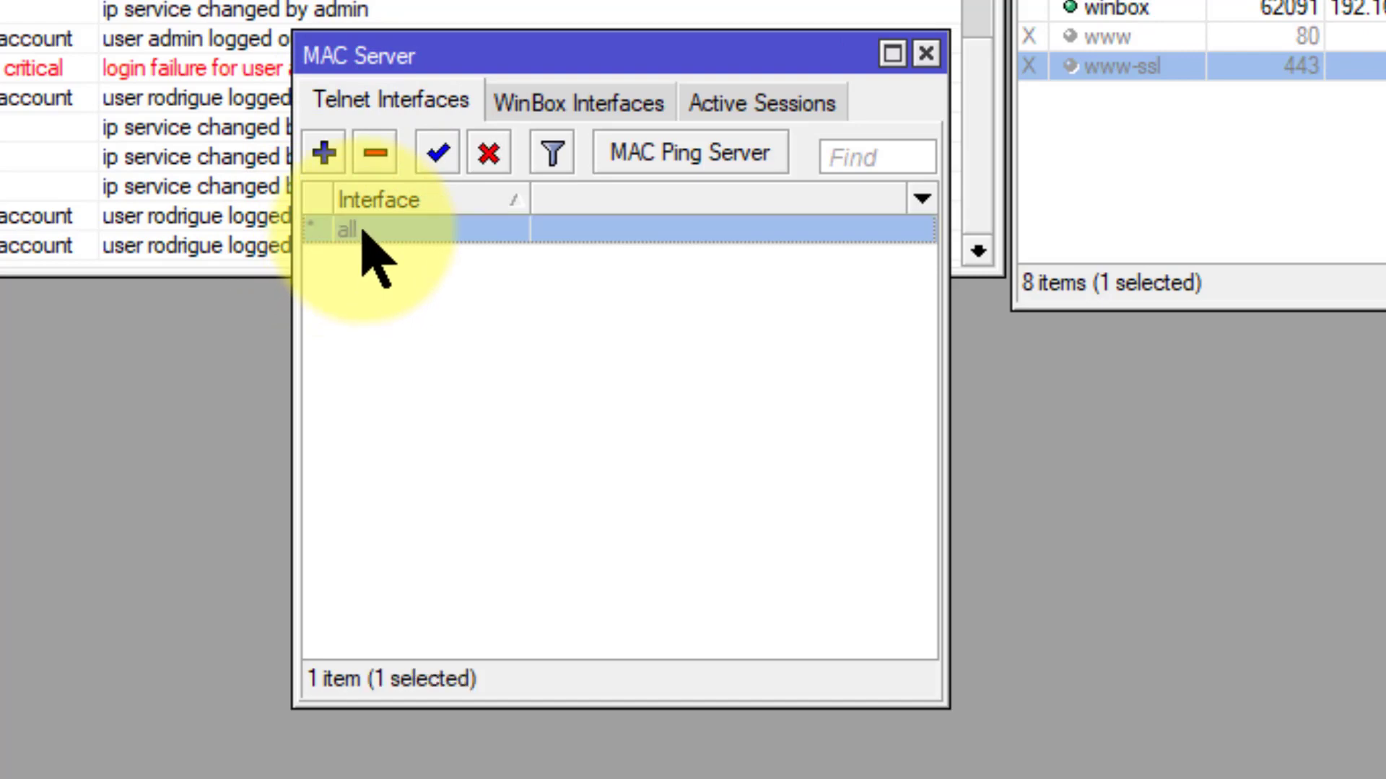
double_click(363, 231)
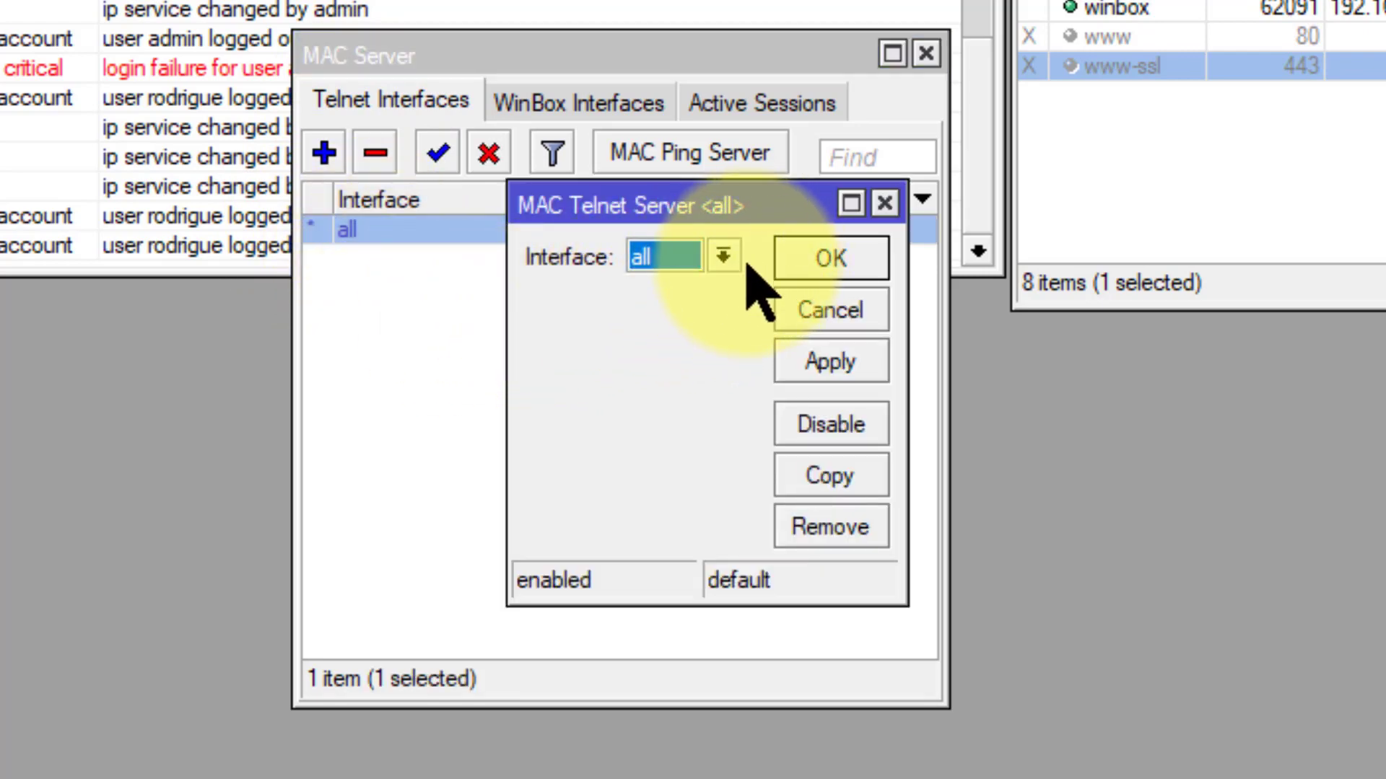
left_click(723, 257)
left_click(724, 258)
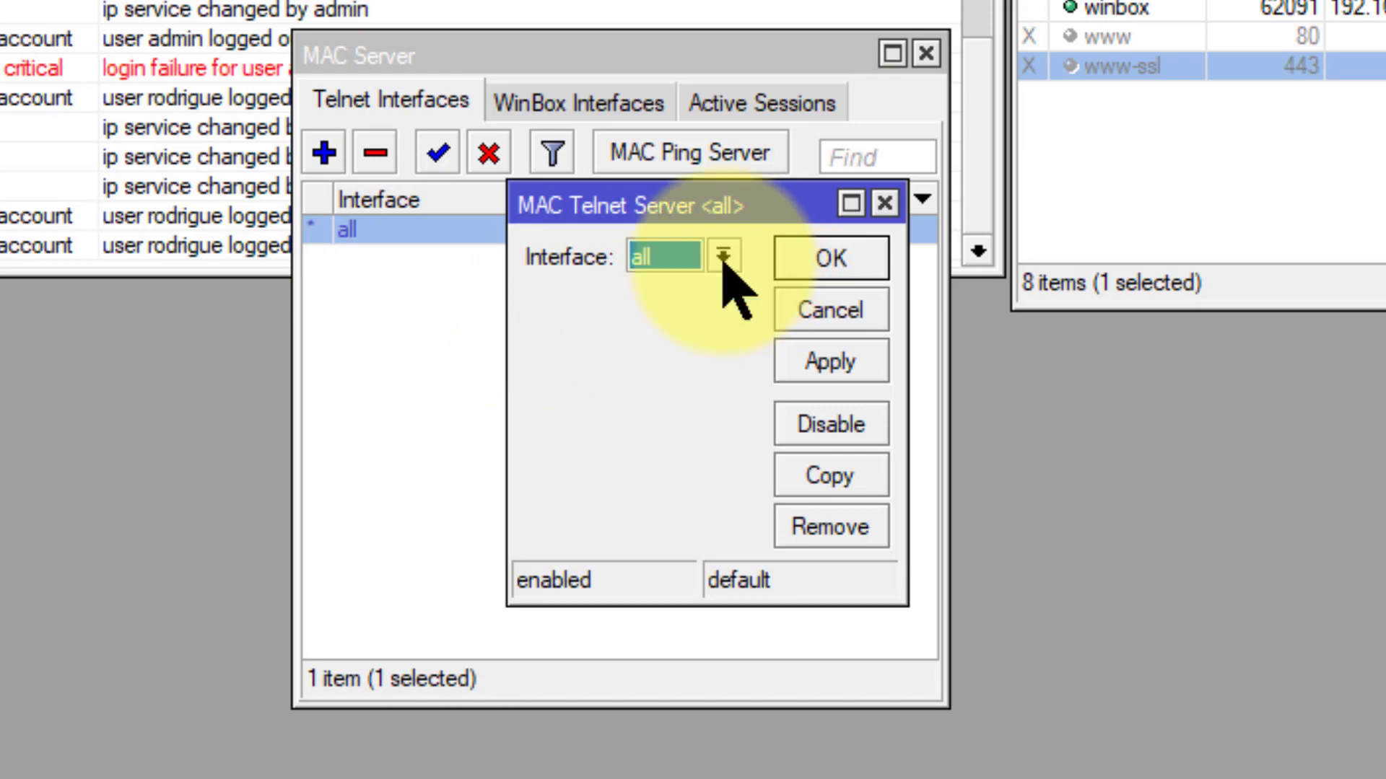
left_click(724, 257)
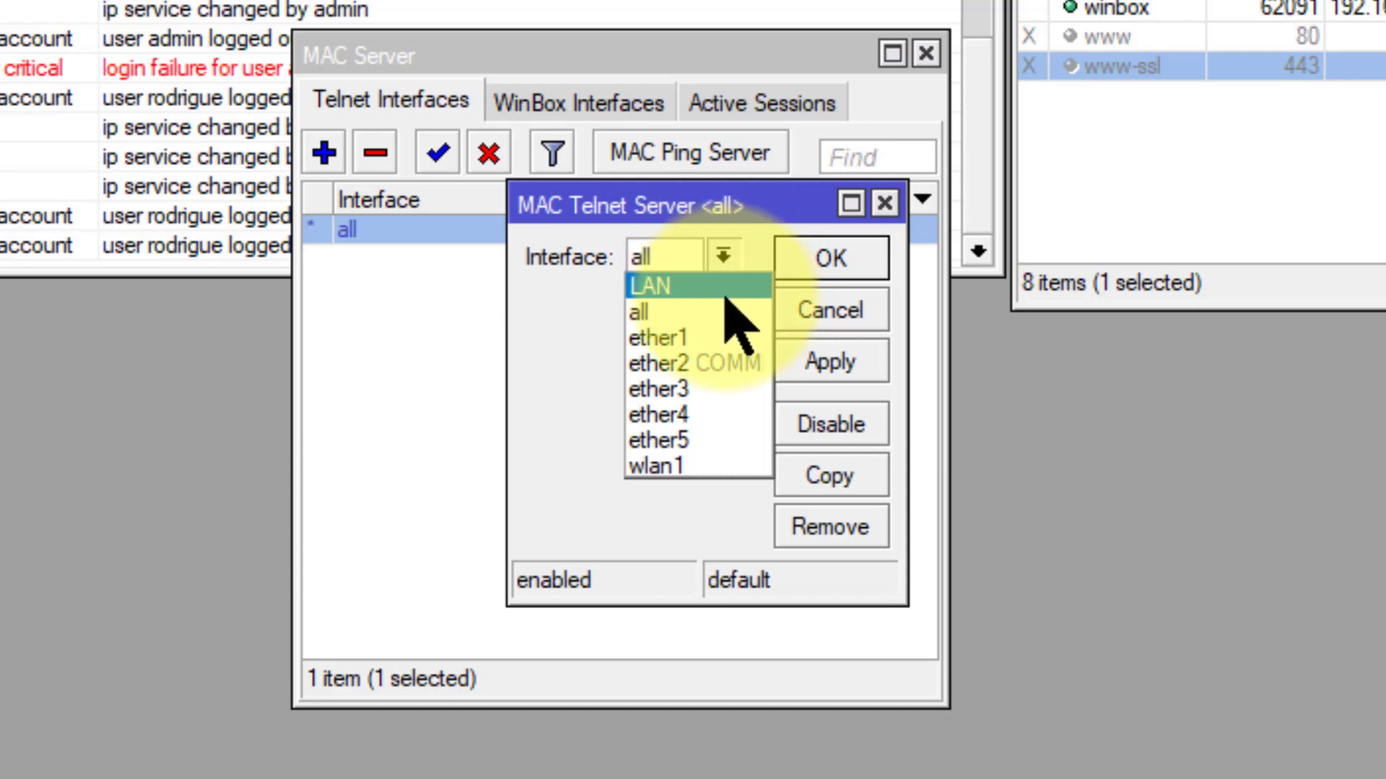
key("Escape")
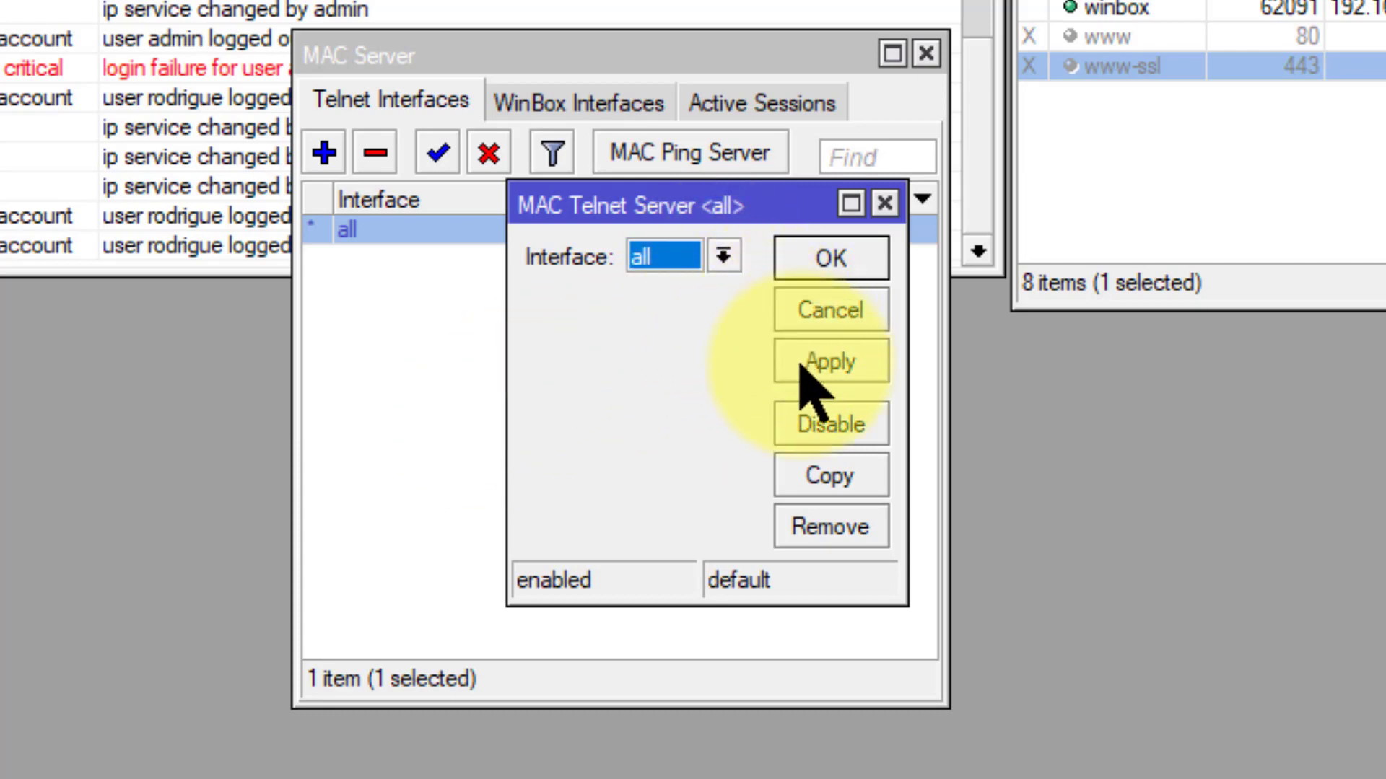
left_click(830, 427)
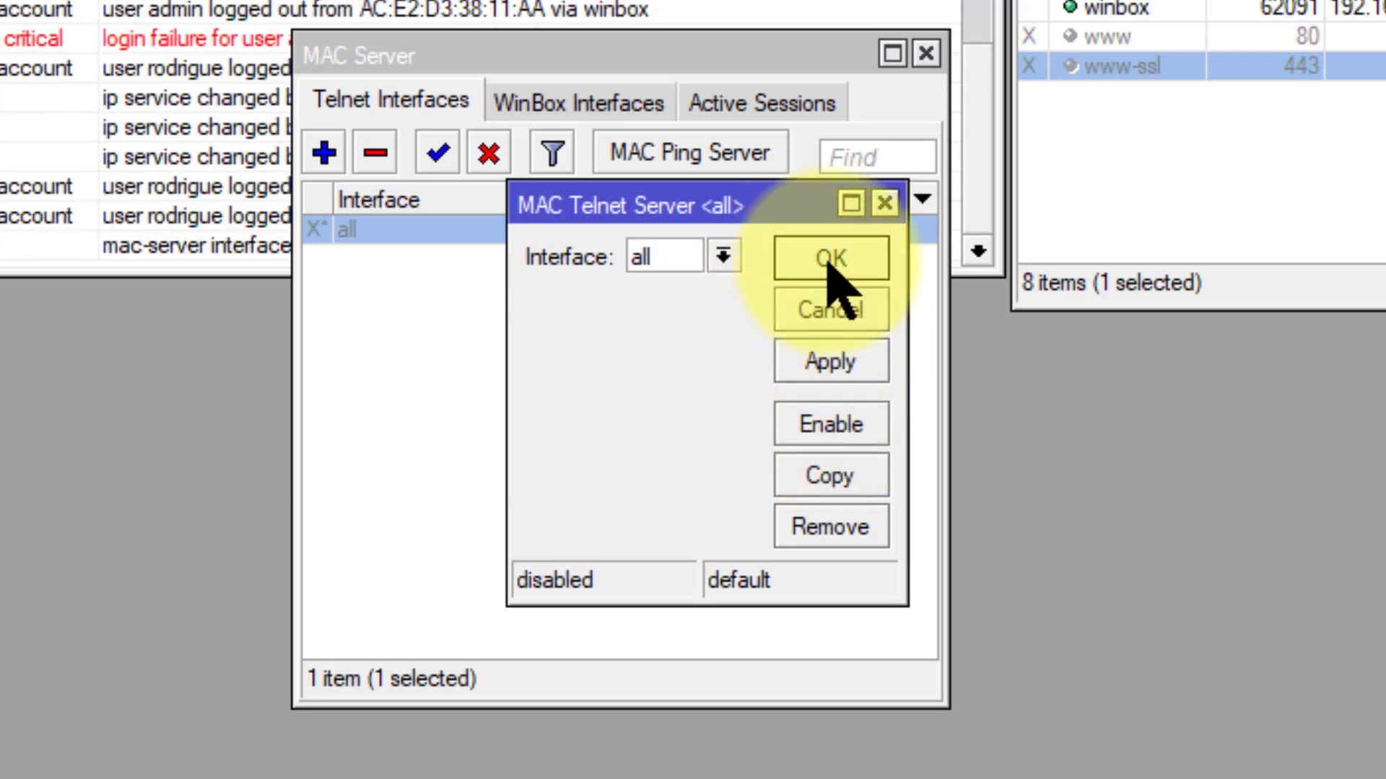
left_click(826, 261)
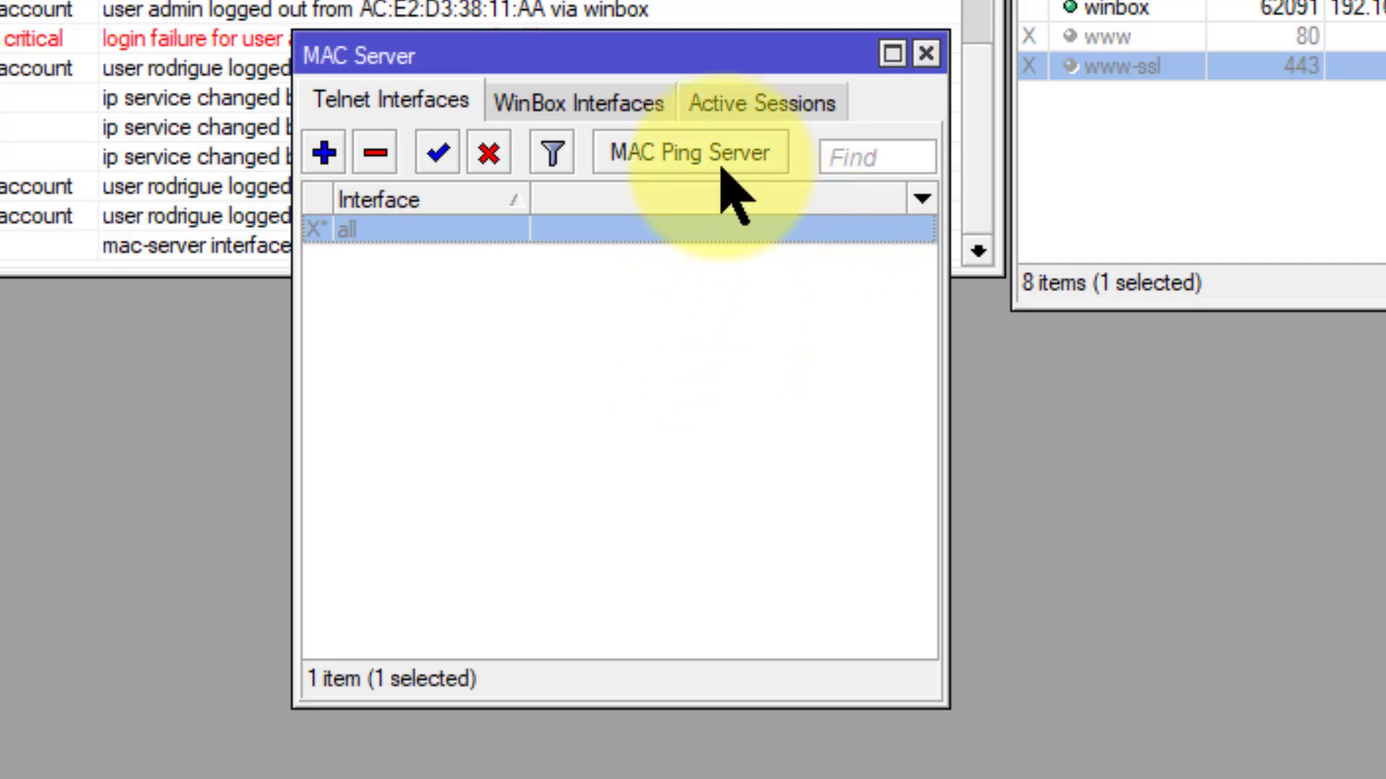
left_click(671, 189)
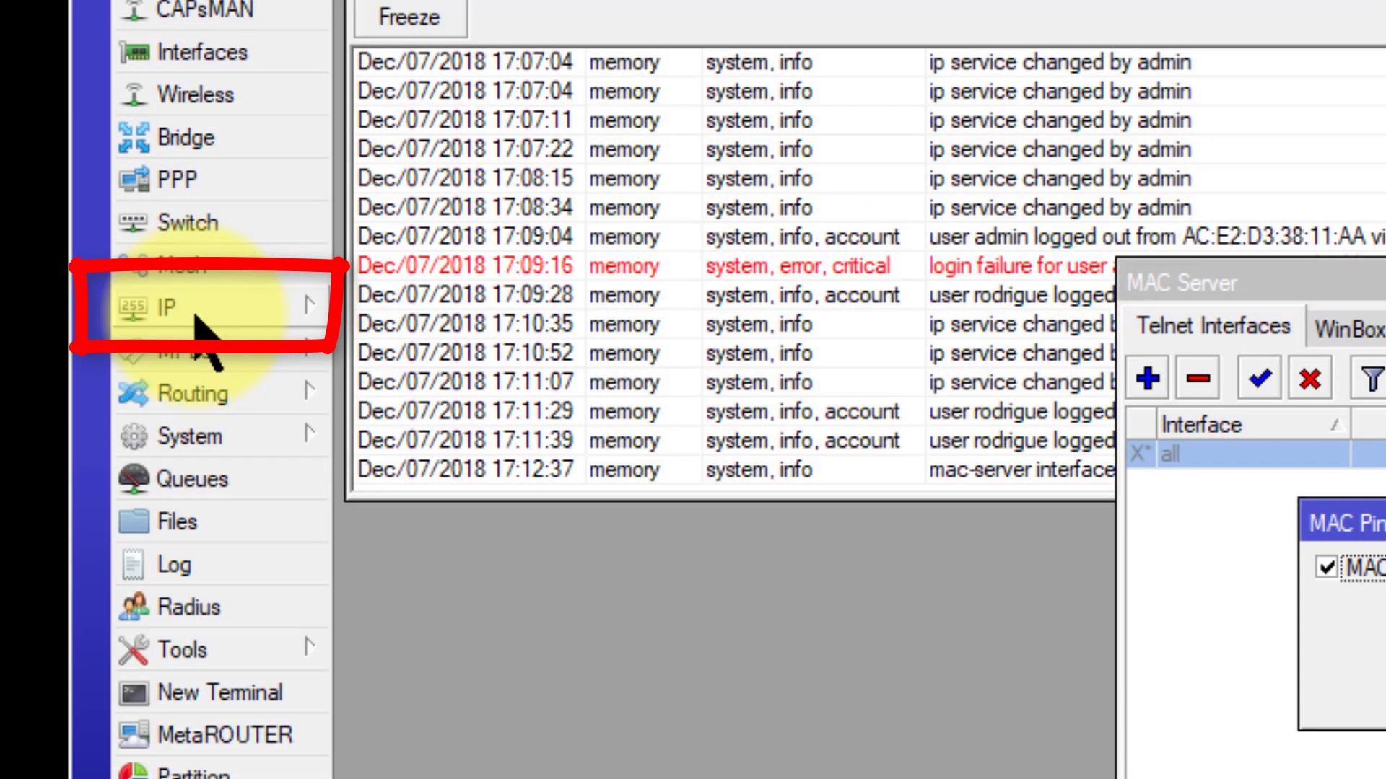
Step: MAC-ping 192.168.10.200 from its IP > ARP entry, see 100% packet loss, and close the ping window
left_click(273, 315)
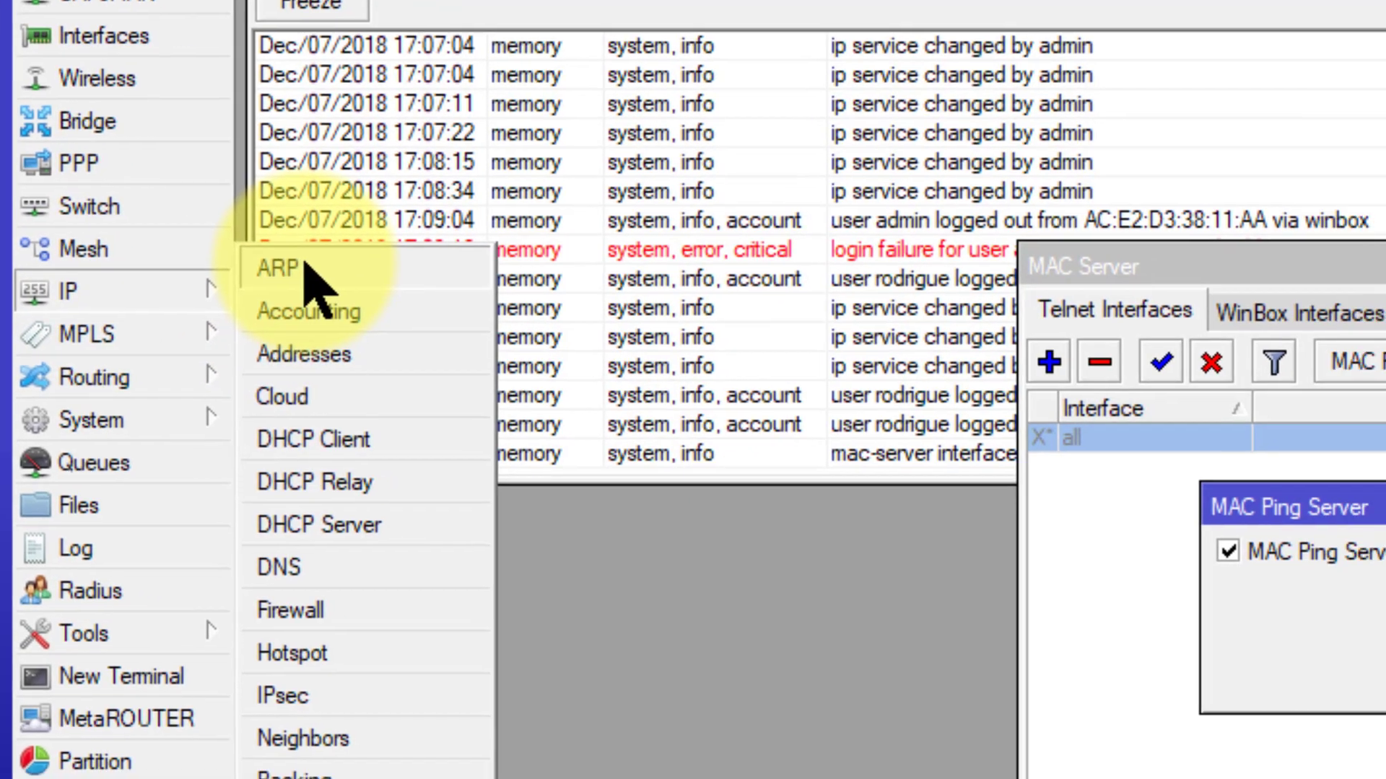
left_click(397, 289)
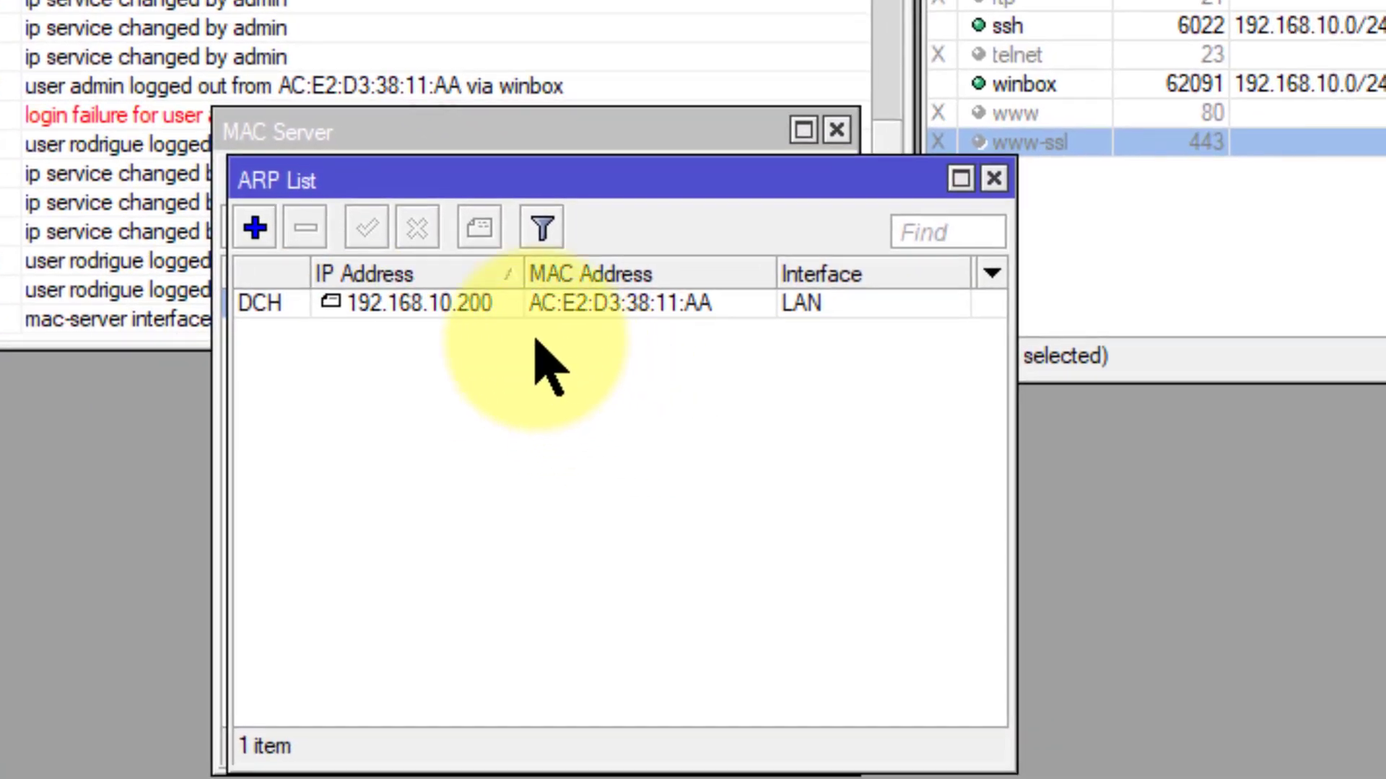
double_click(554, 304)
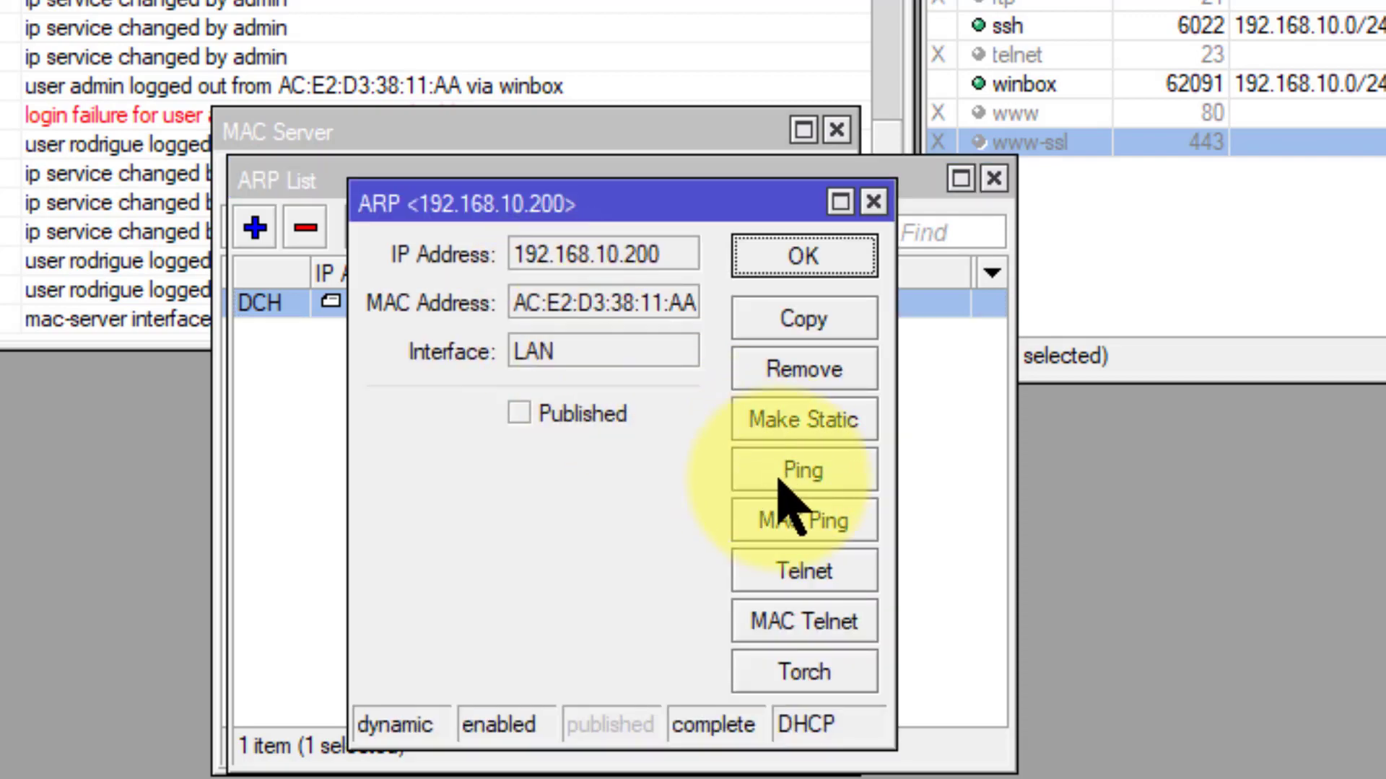
left_click(837, 533)
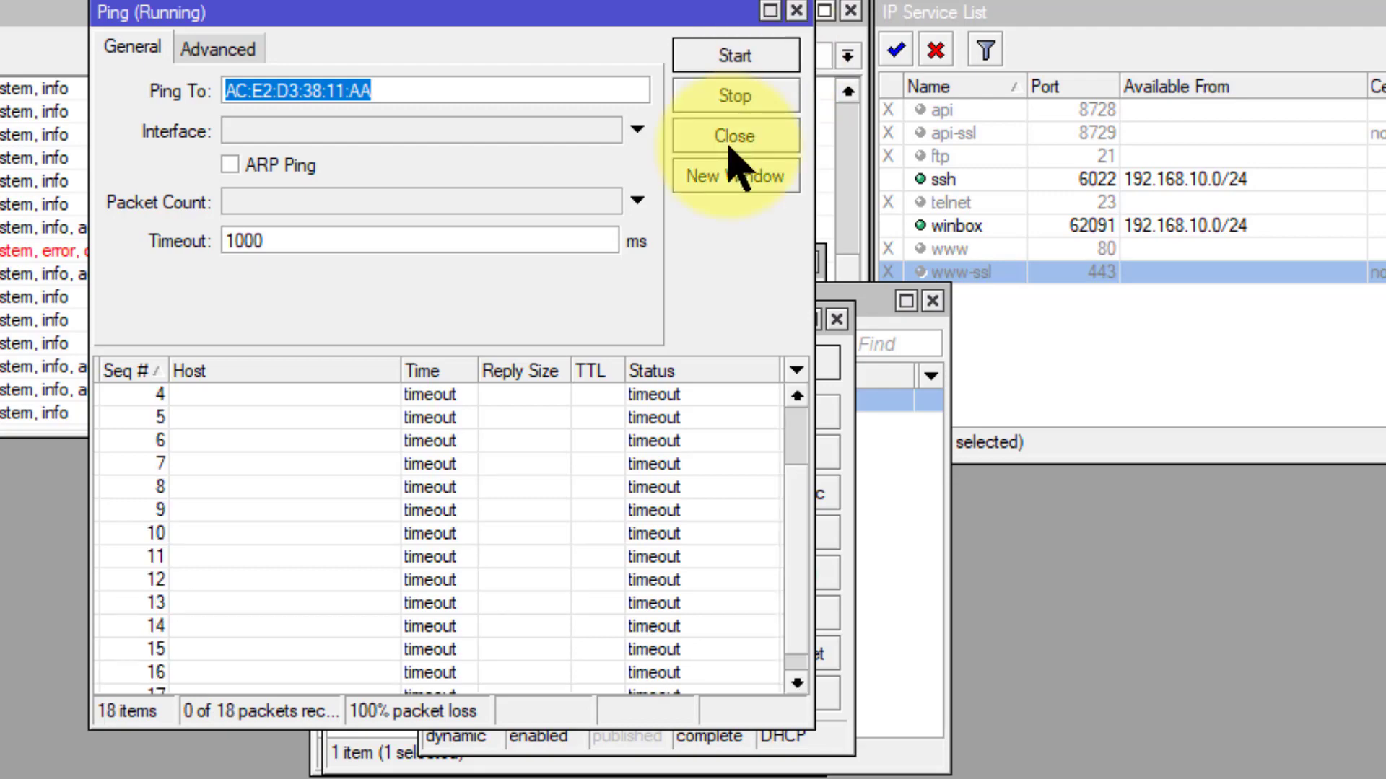
left_click(732, 137)
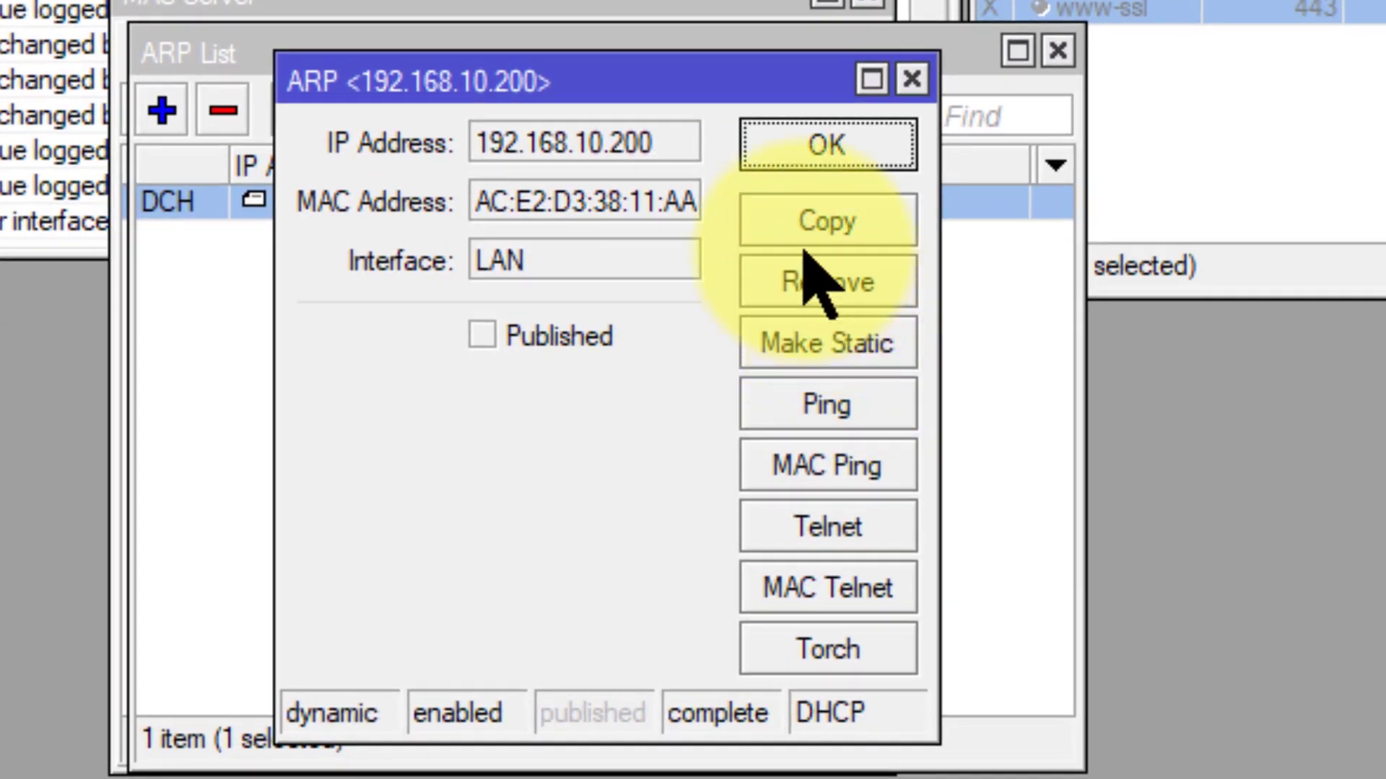
Step: Uncheck MAC Ping Server Enabled and disable the 'all' entry in the MAC WinBox Interfaces tab
left_click(804, 252)
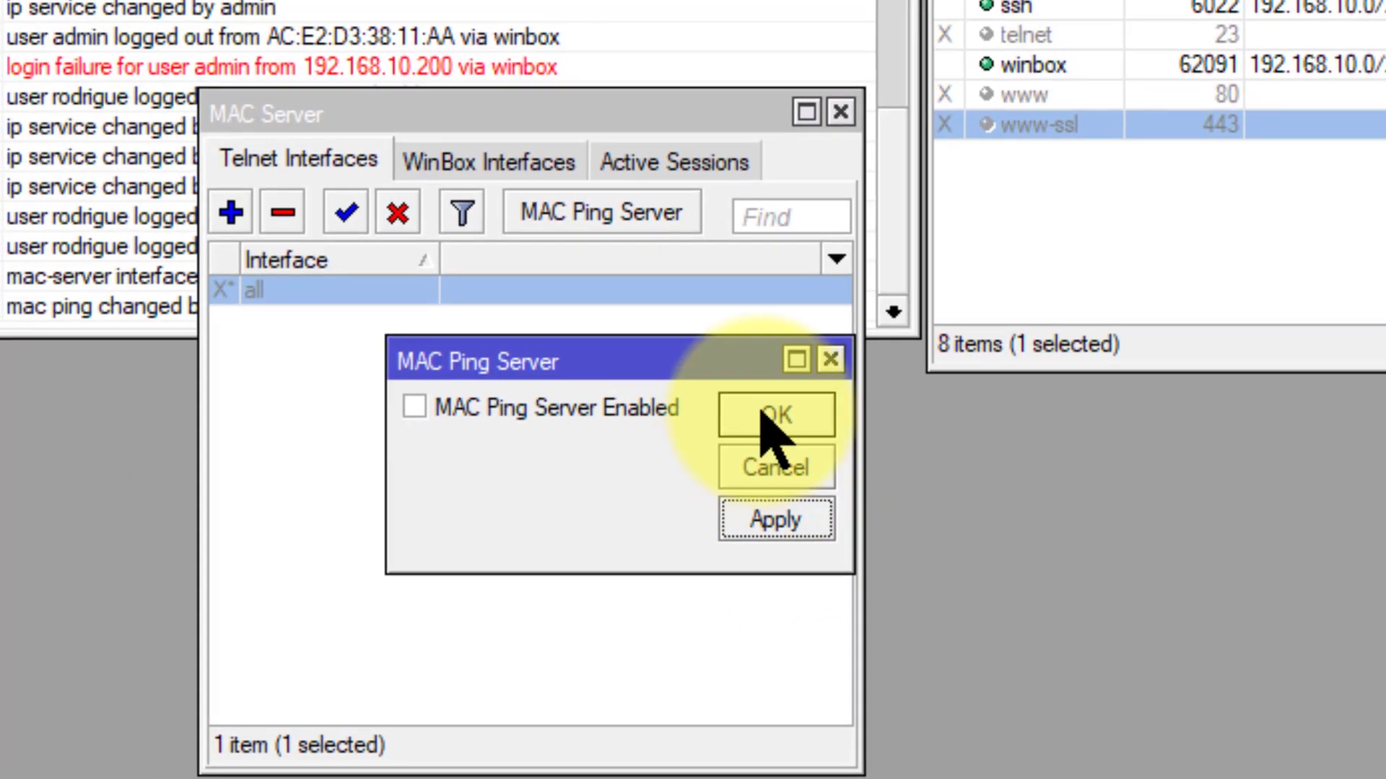
left_click(788, 354)
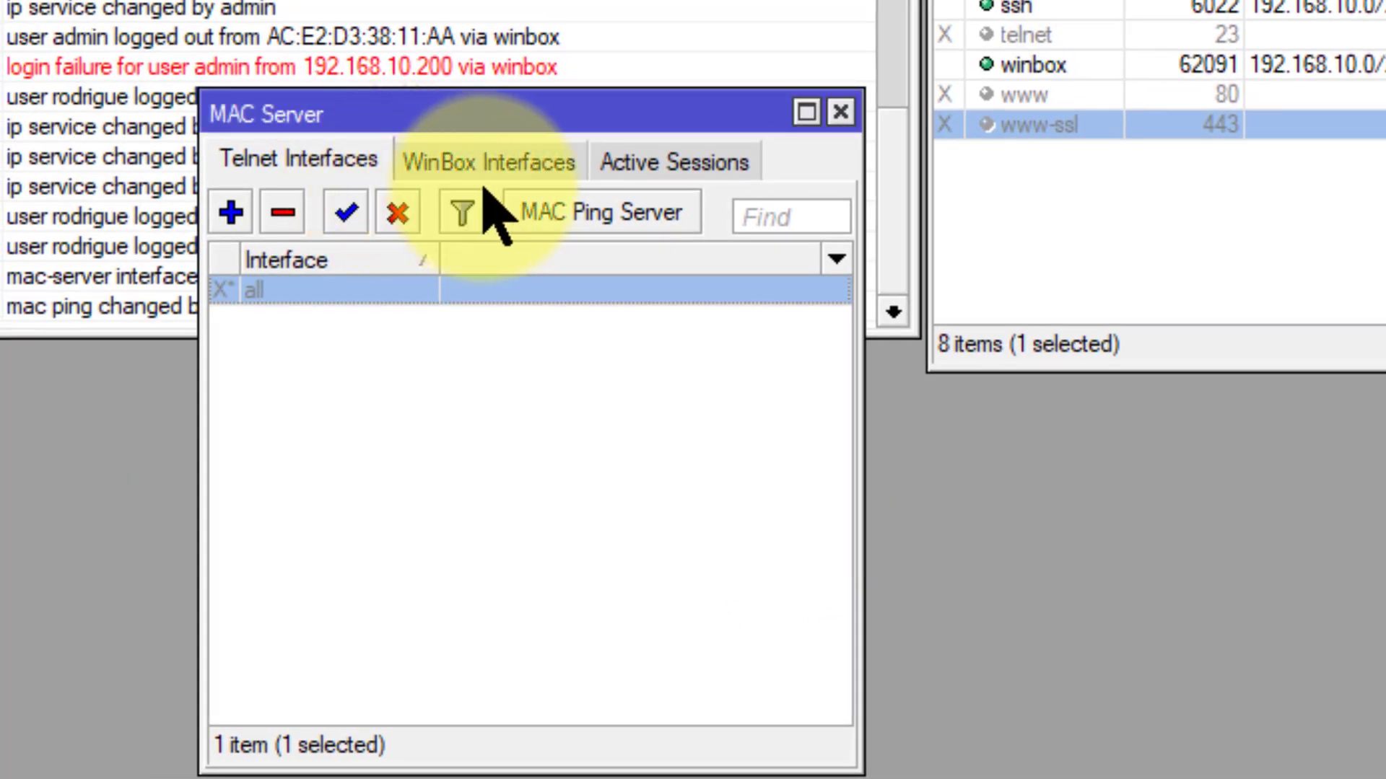
left_click(486, 163)
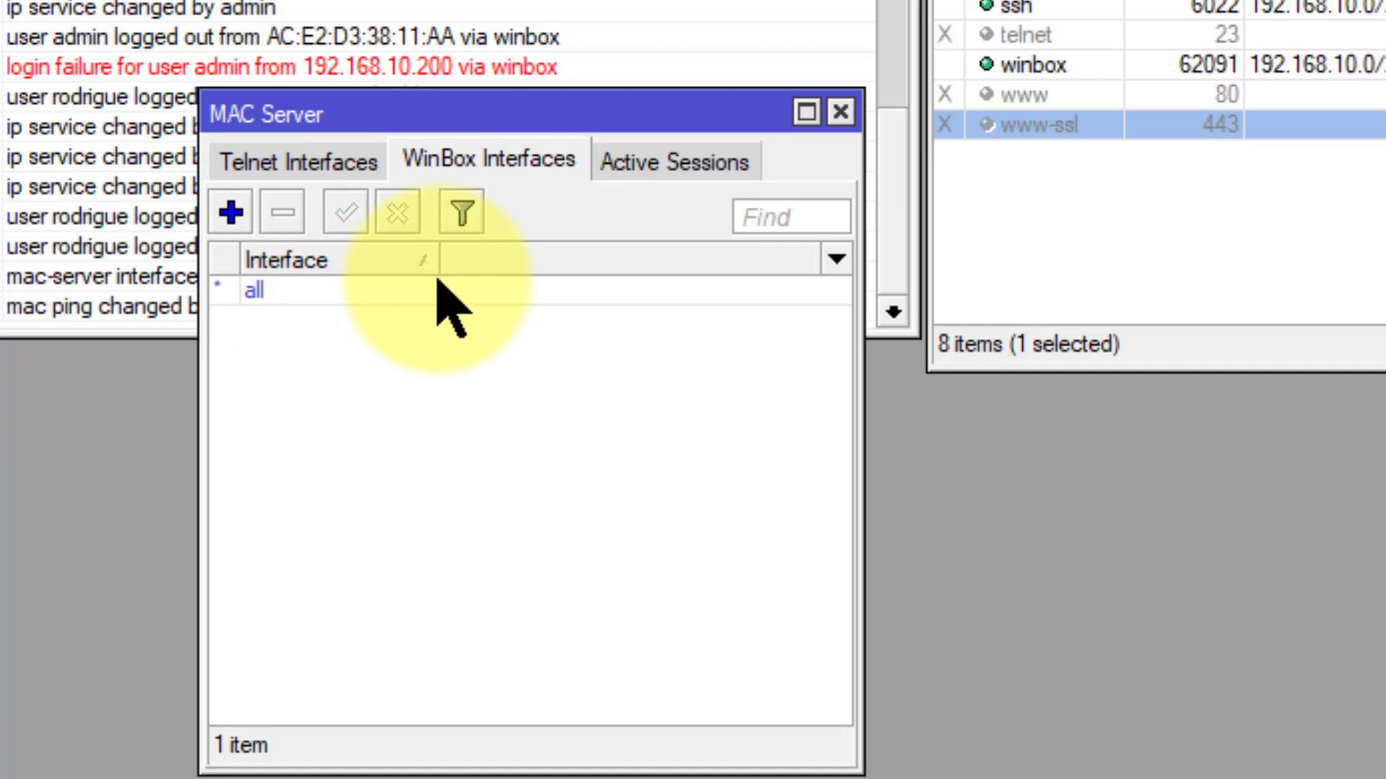
double_click(405, 289)
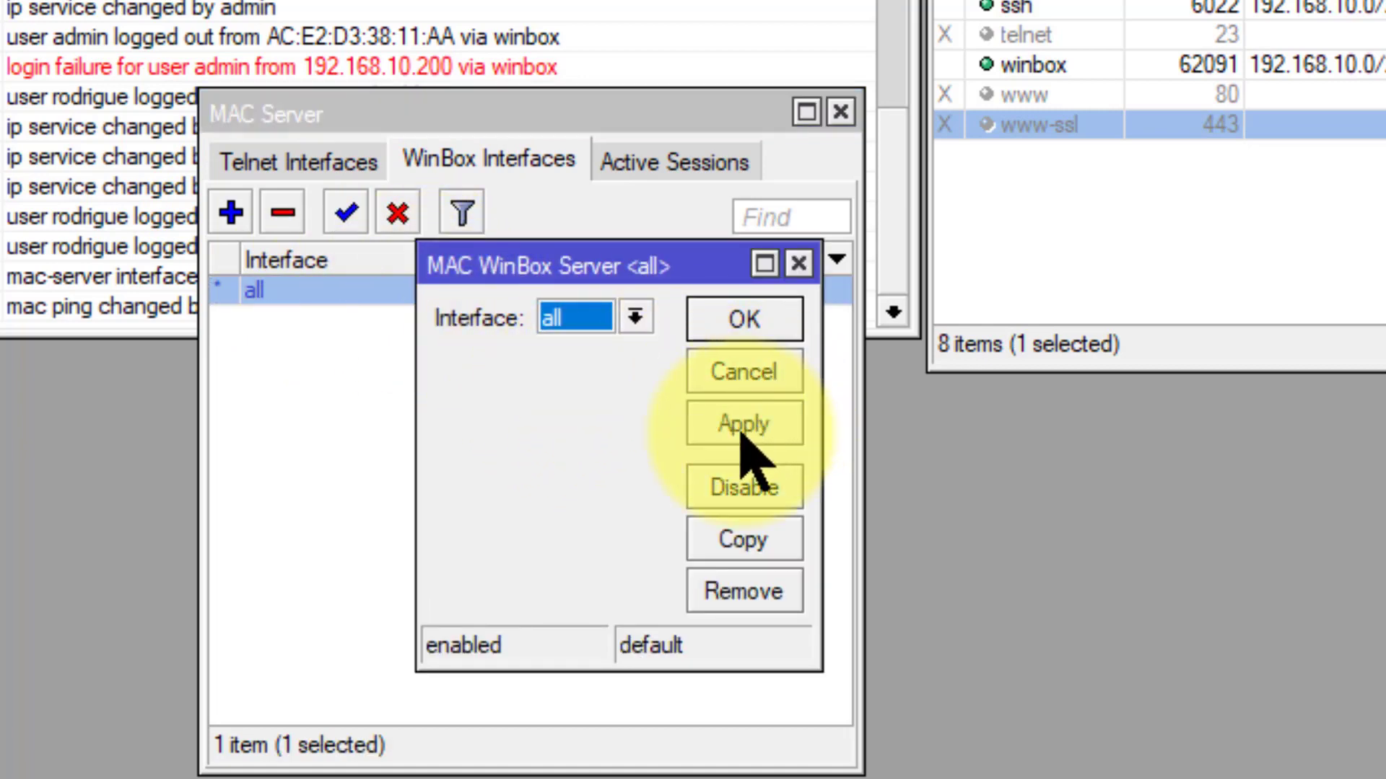
left_click(744, 493)
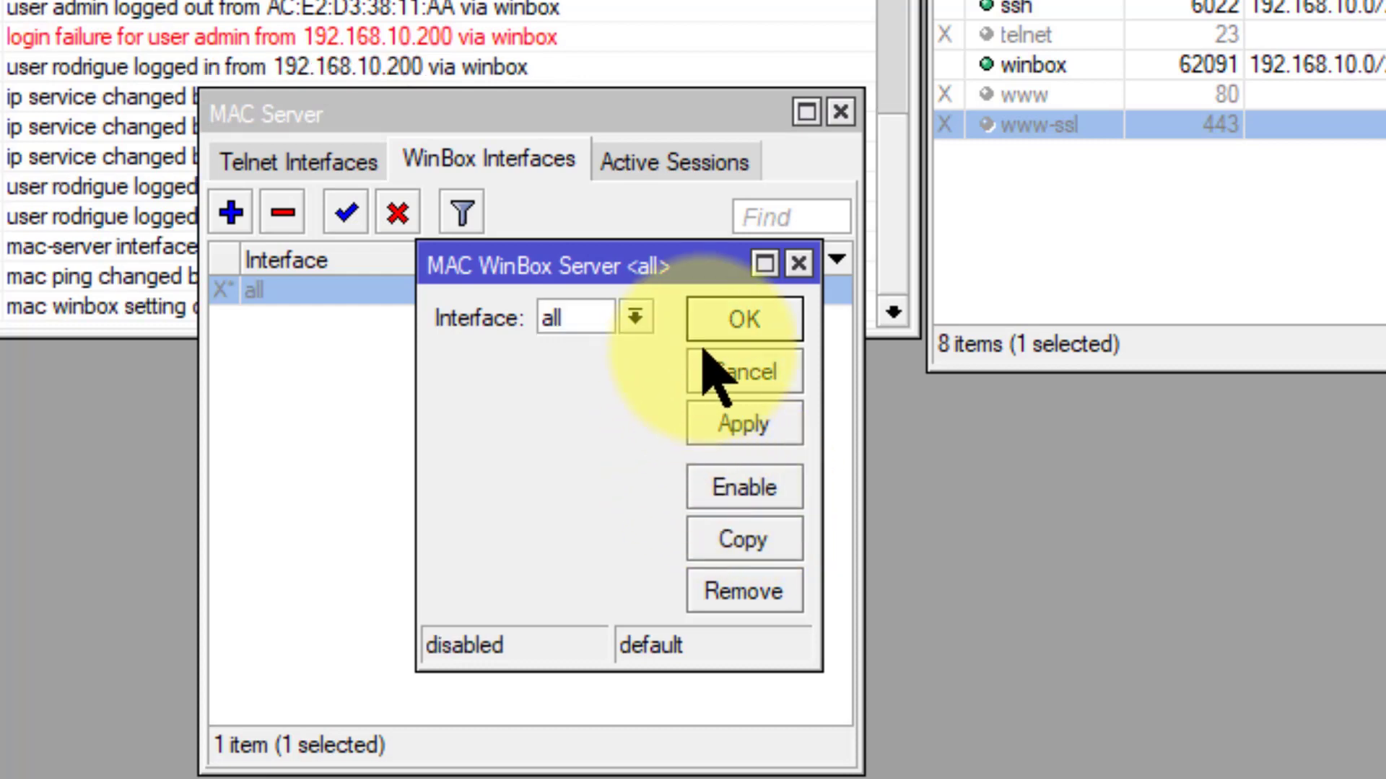
left_click(744, 323)
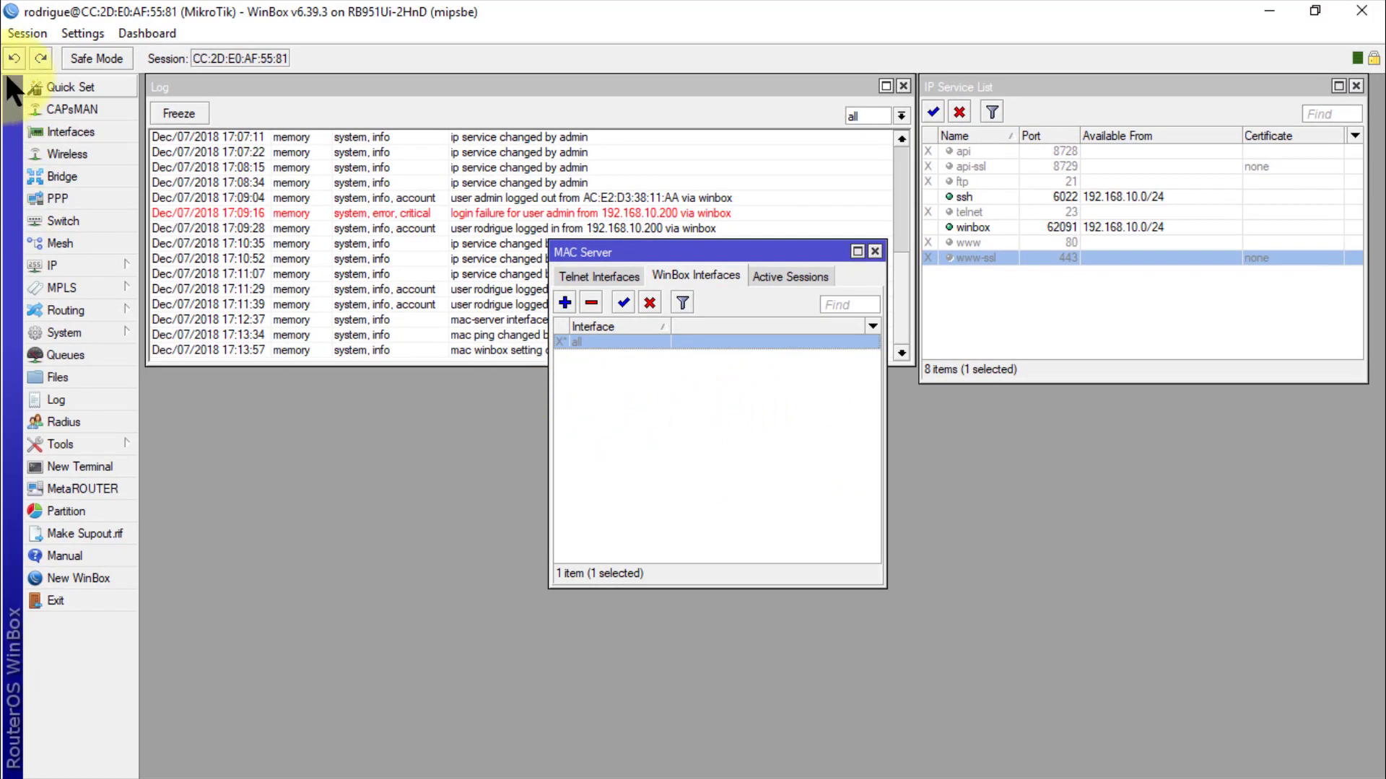
Step: Disconnect and try connecting by the router's MAC address, cancelling when it stalls
left_click(39, 32)
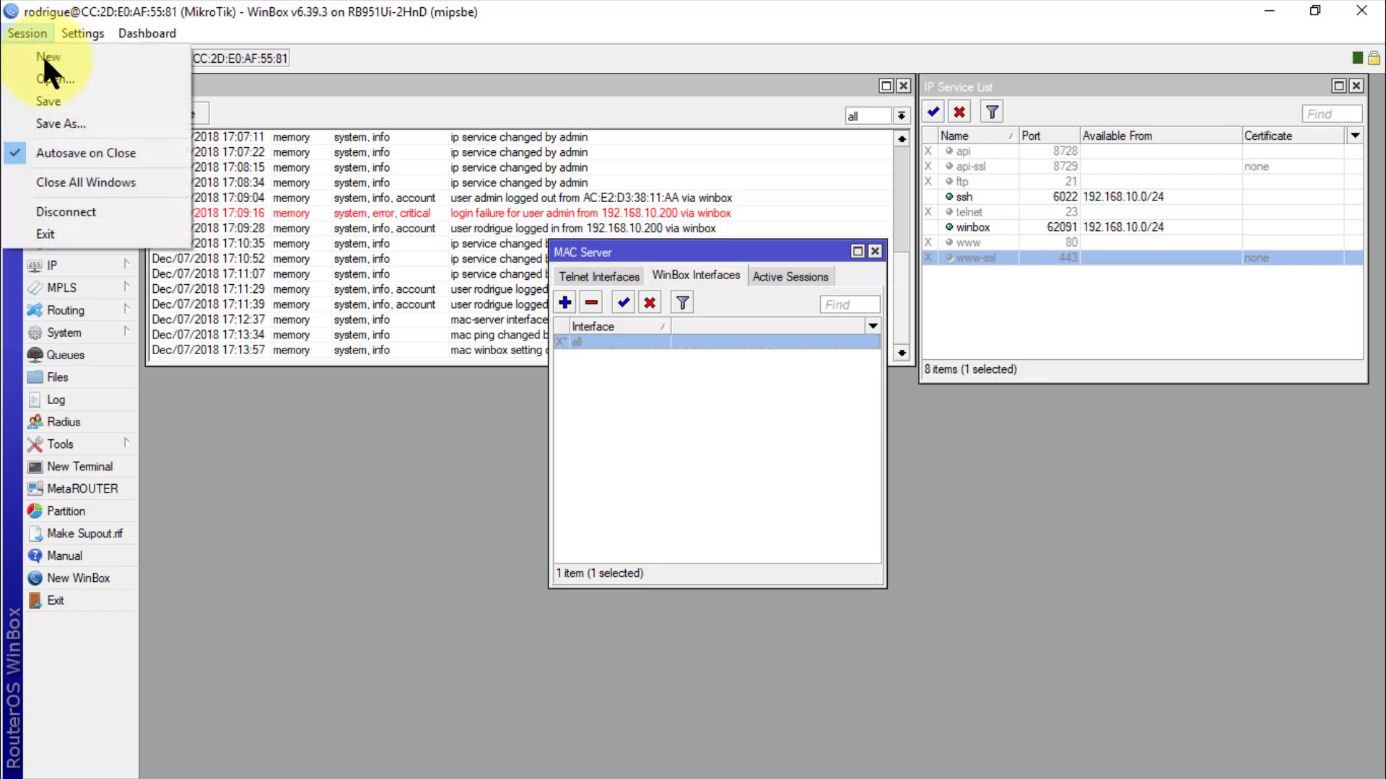
left_click(67, 211)
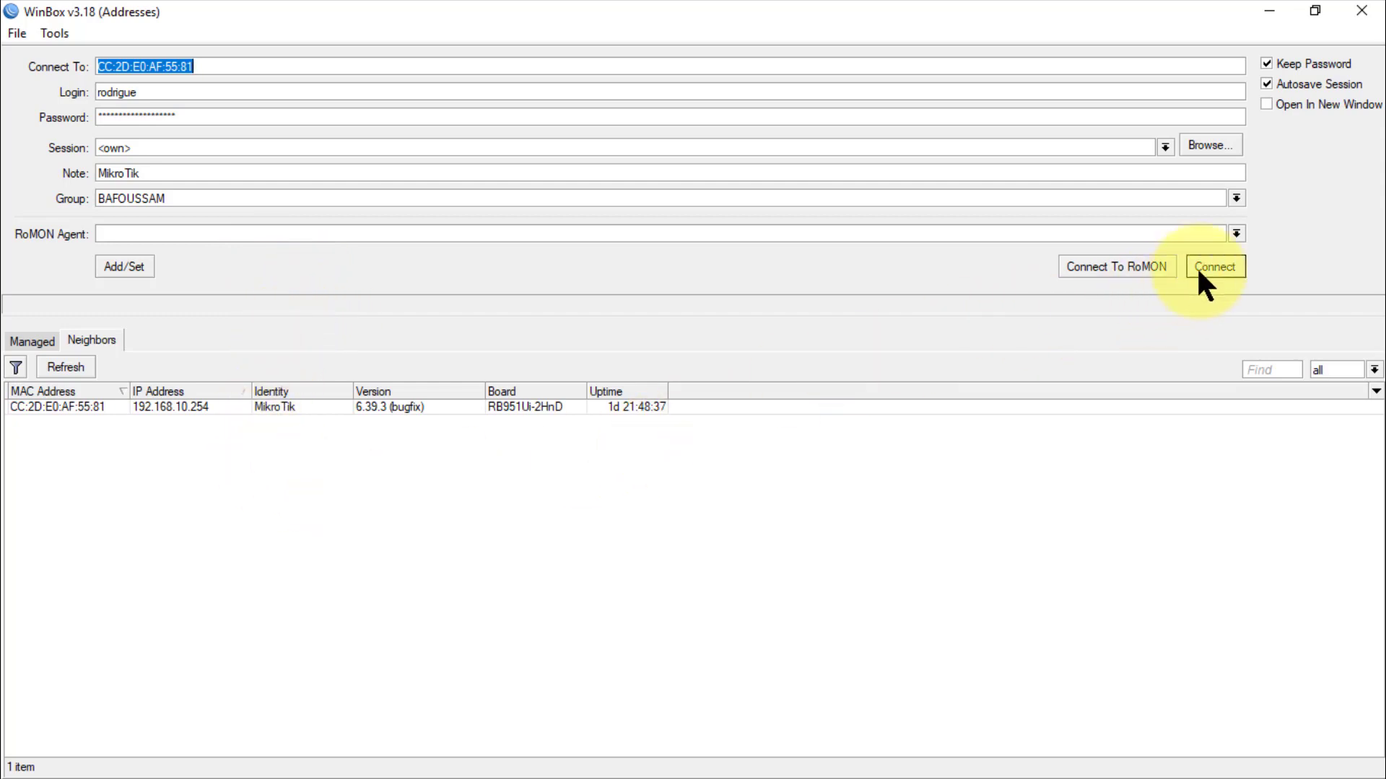
left_click(1240, 272)
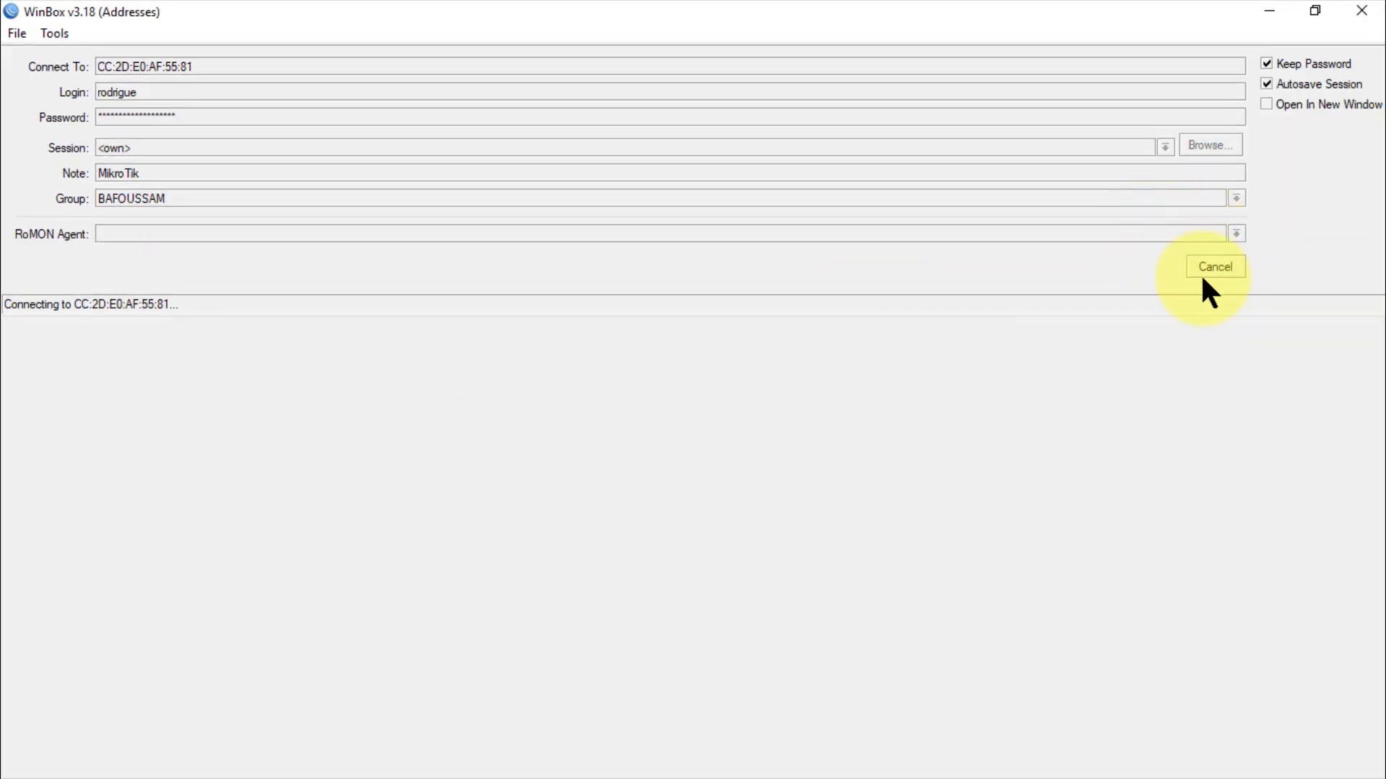
left_click(1212, 267)
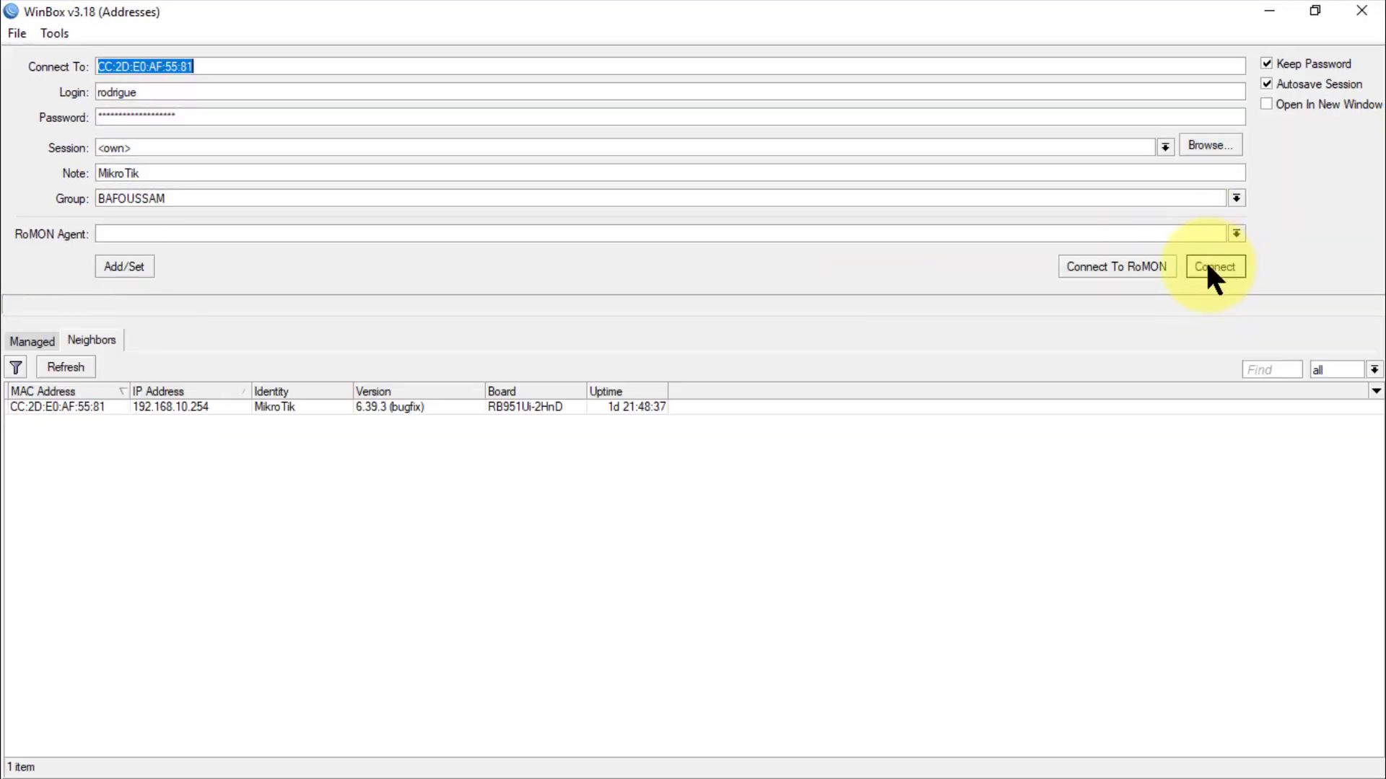
Step: Connect to the router at its IP 192.168.10.254 with port :62091 appended
left_click(175, 405)
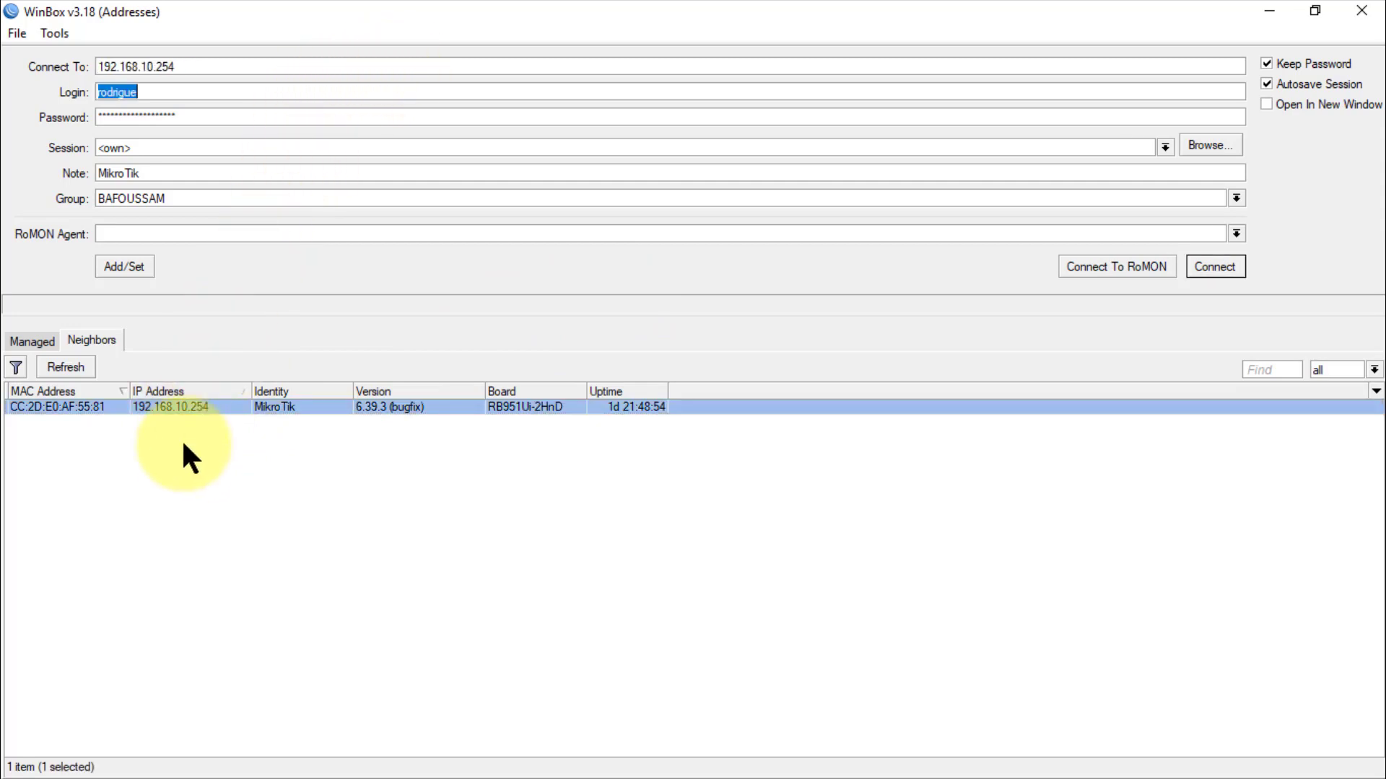
left_click(301, 85)
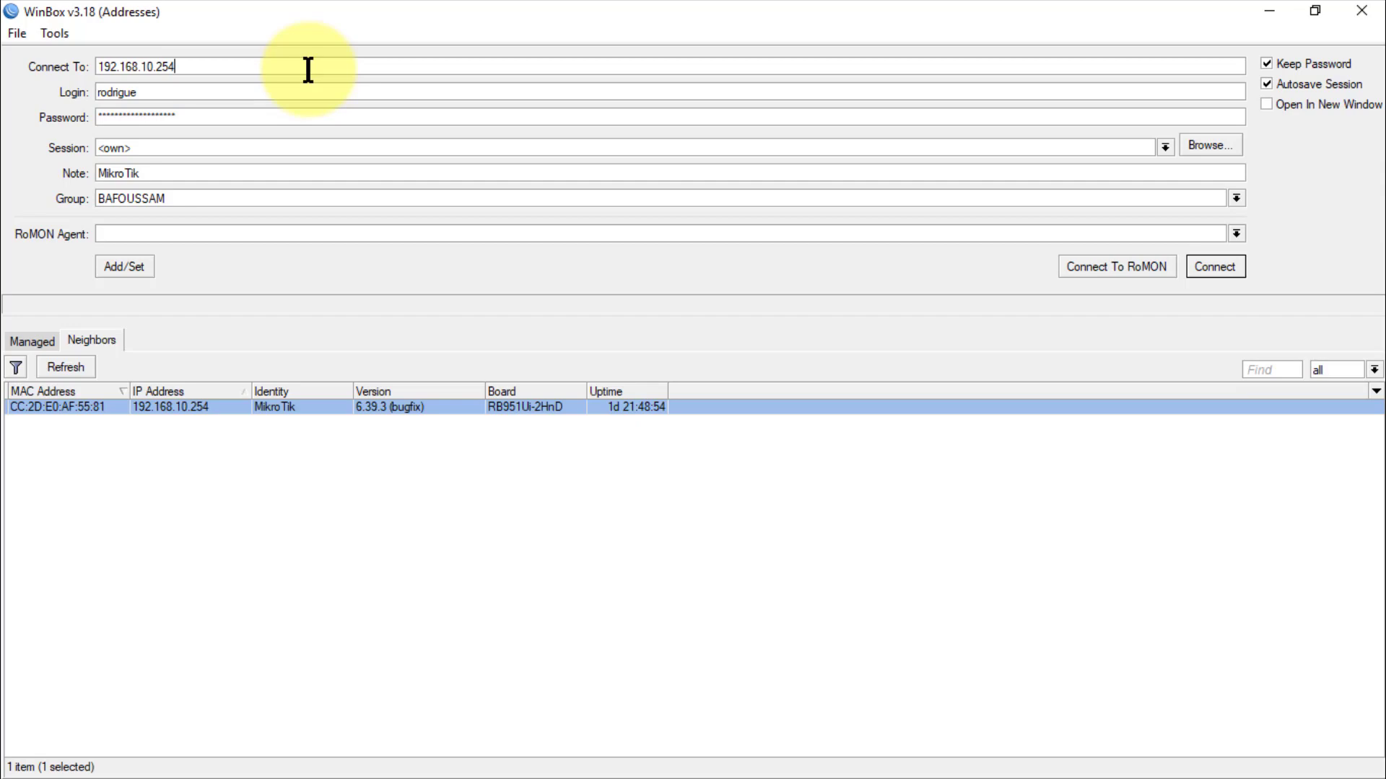
type(":62091")
left_click(1219, 267)
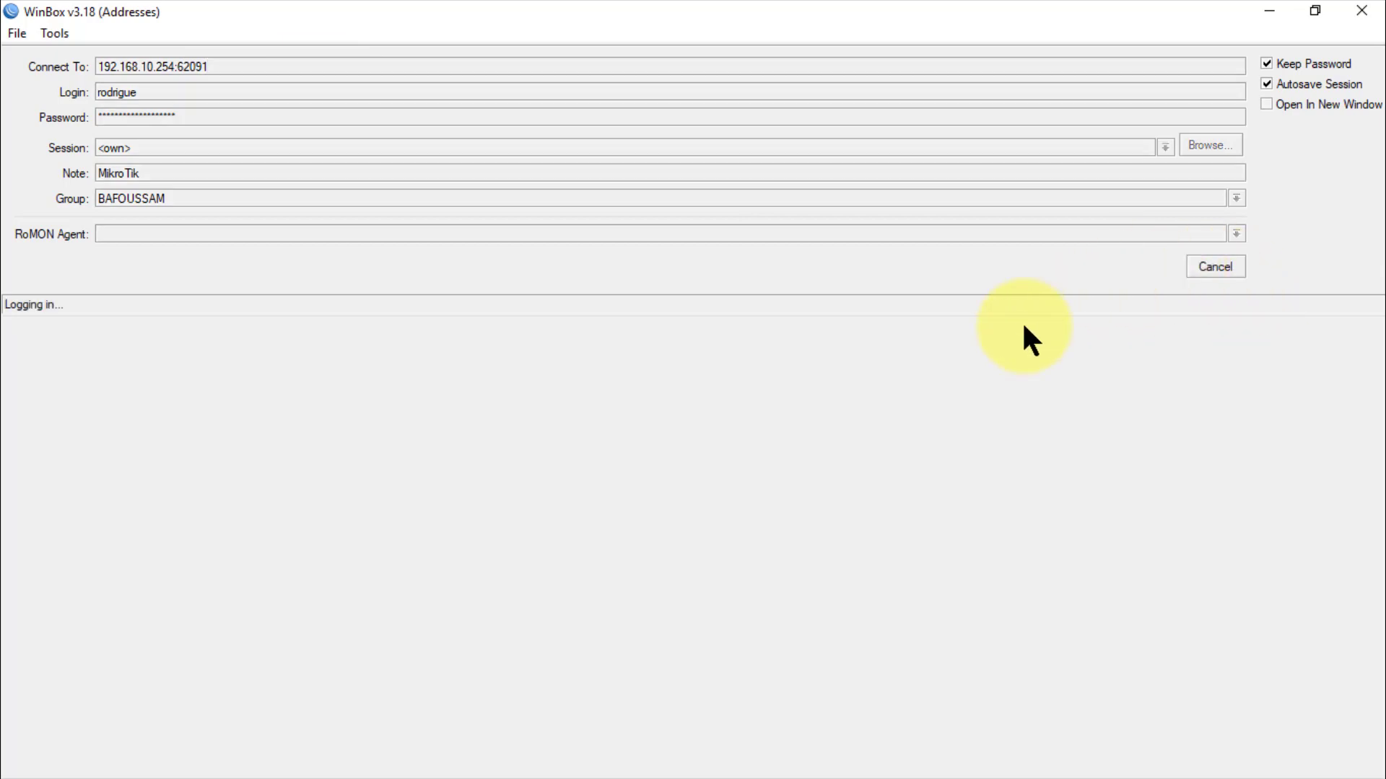